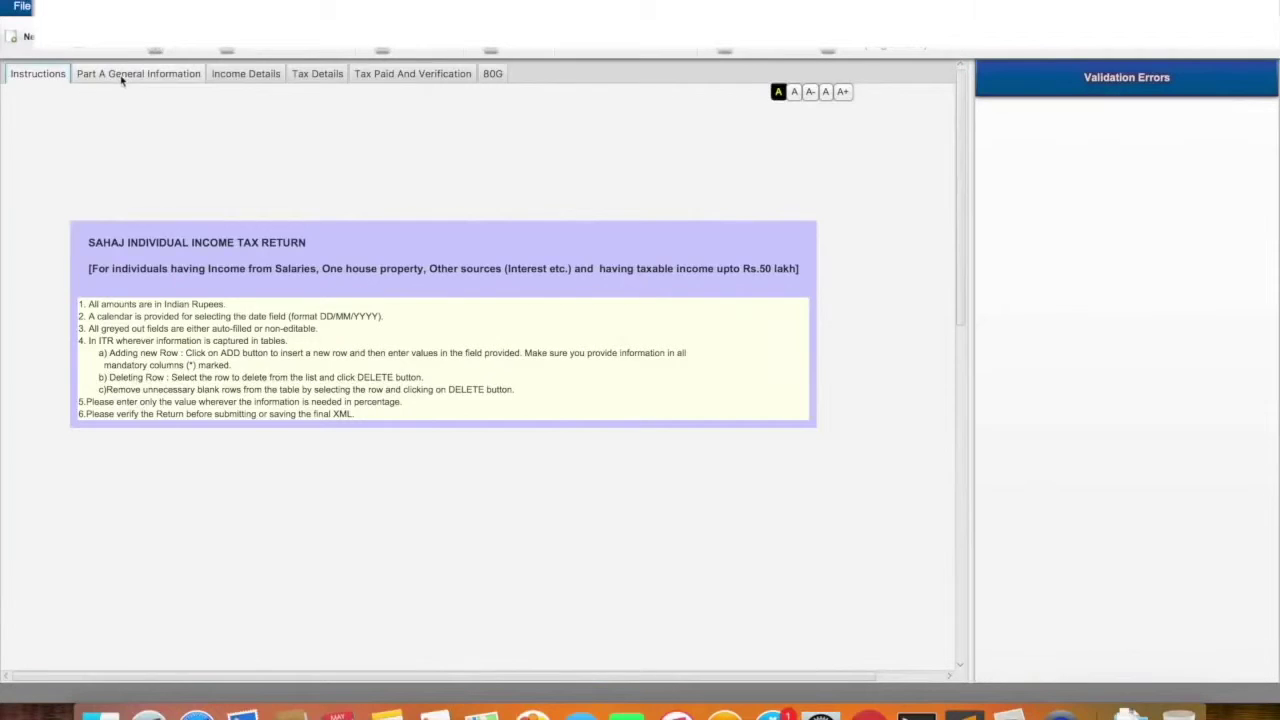
Download the ITR 1 Java utility for assessment year 2017-18 from Offline Utilities
left_click(118, 78)
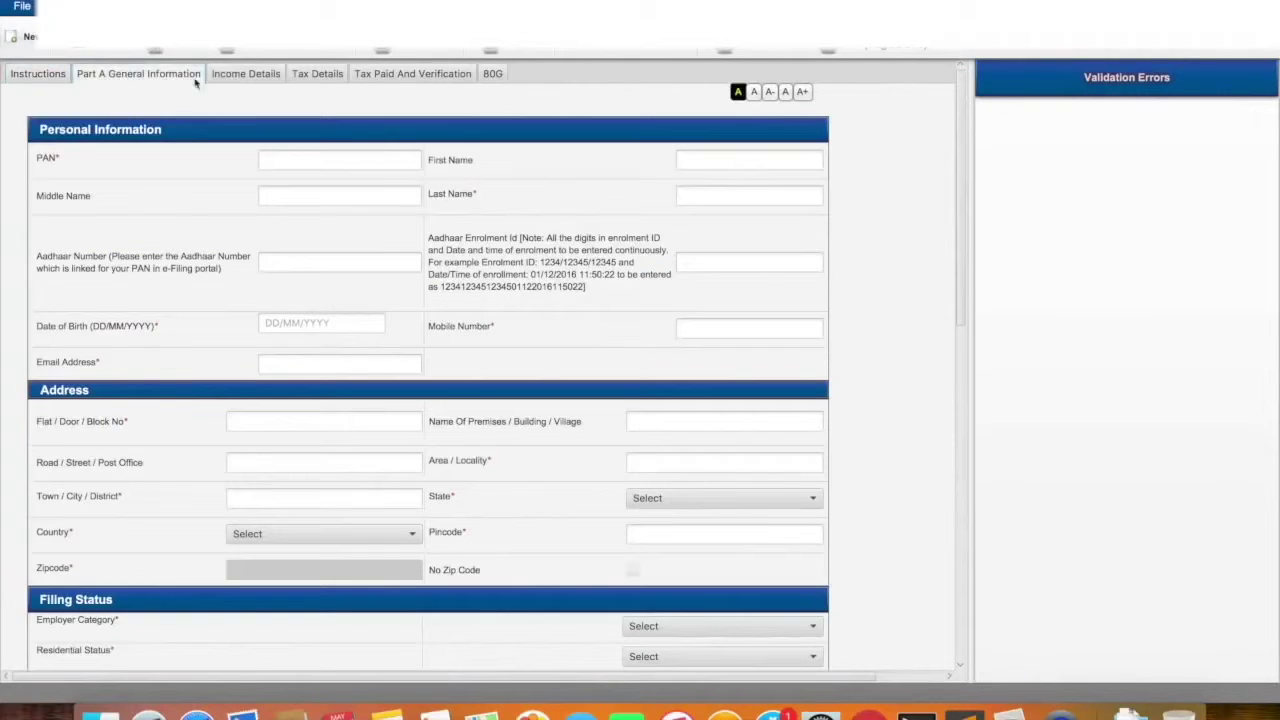
Browse the Income Details, Tax Details, Tax Paid and Verification and 80G tabs, ending on Instructions
left_click(227, 80)
left_click(318, 79)
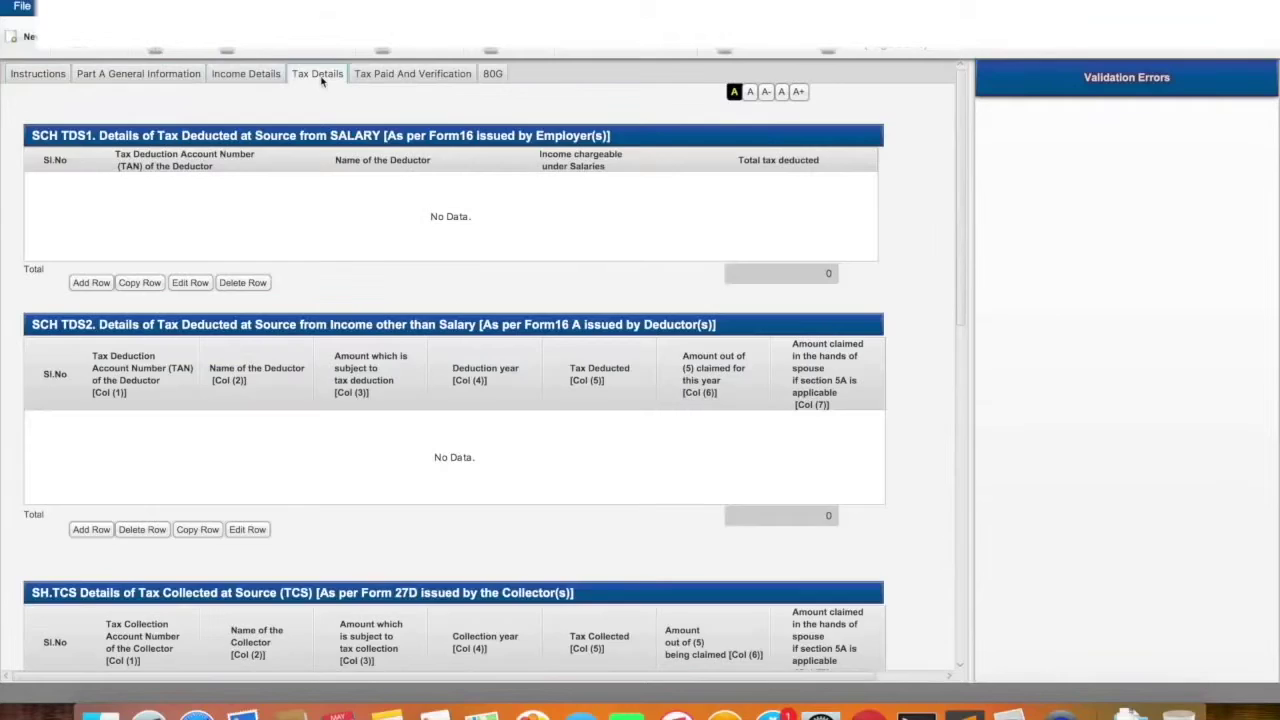
left_click(400, 78)
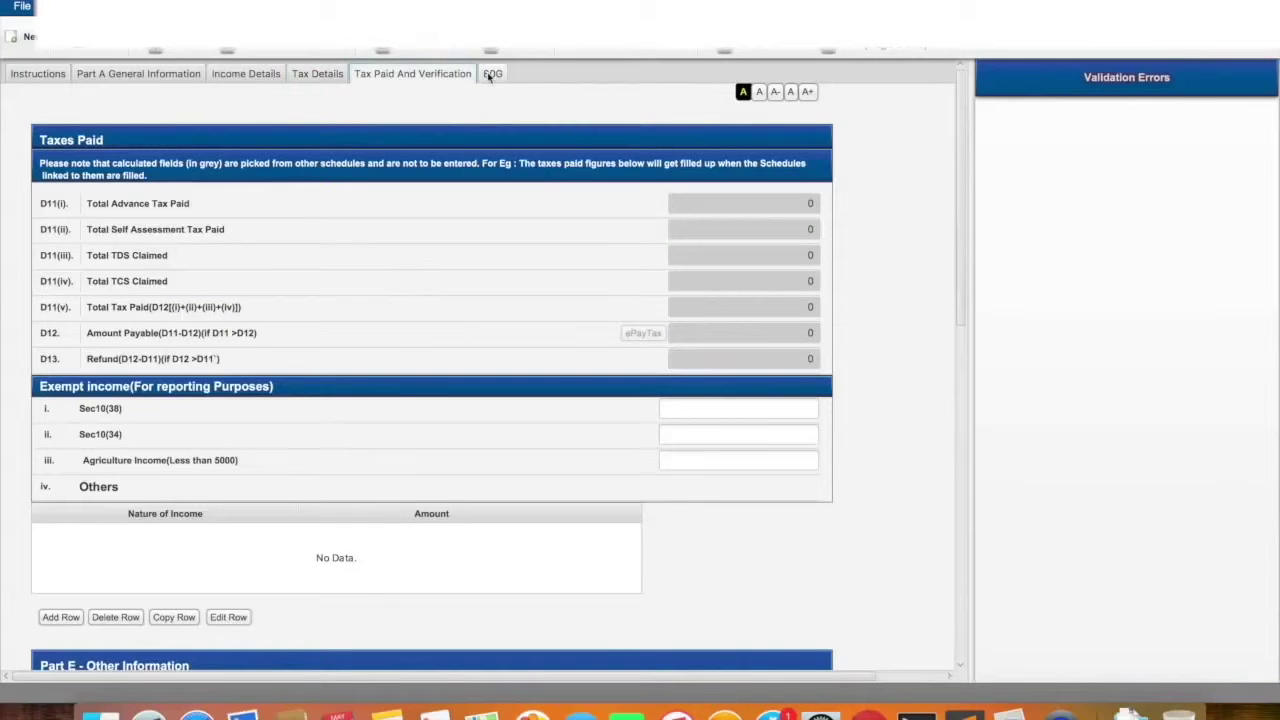
left_click(490, 76)
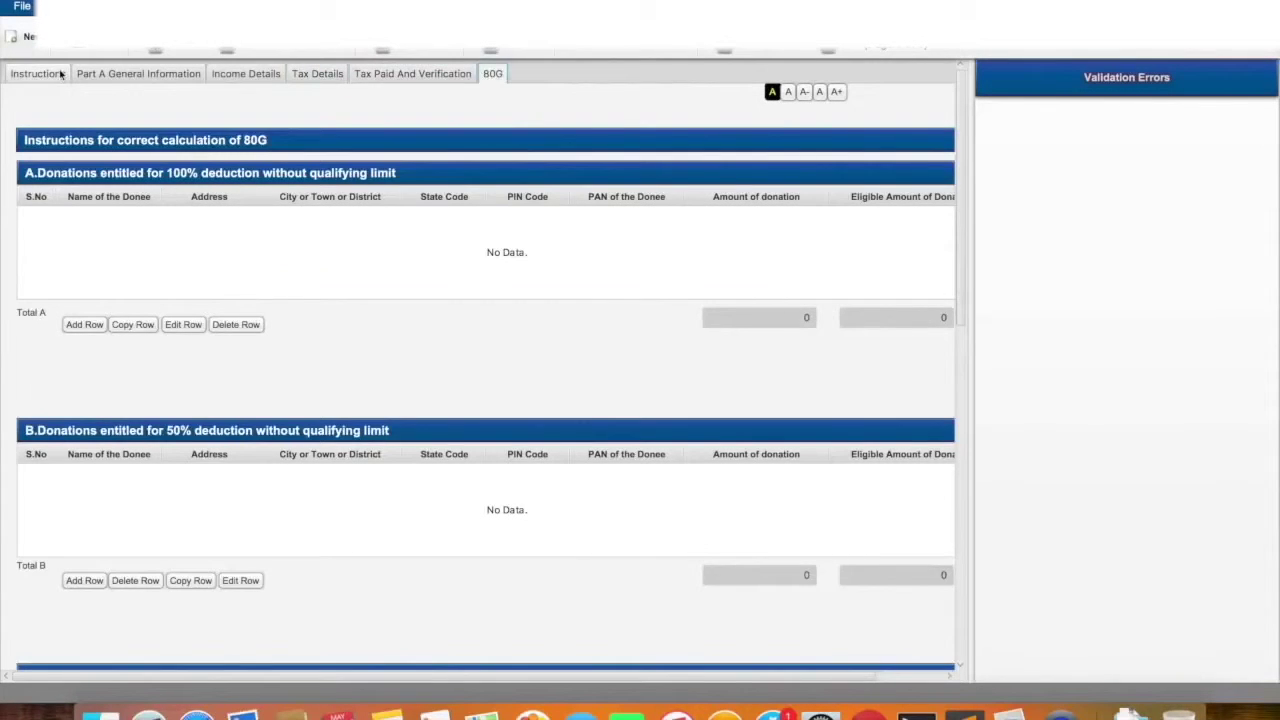
left_click(40, 74)
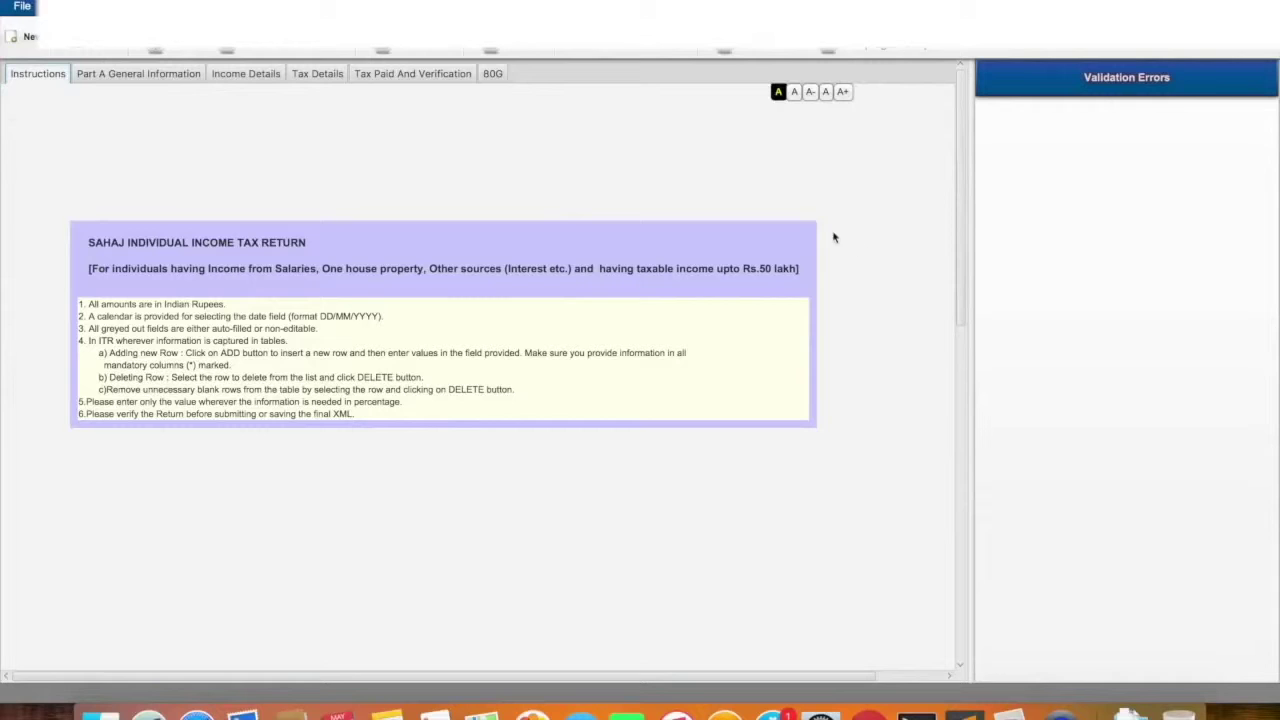
Open Part A General Information, select the PAN field and review the Form16 in Chrome
left_click(121, 75)
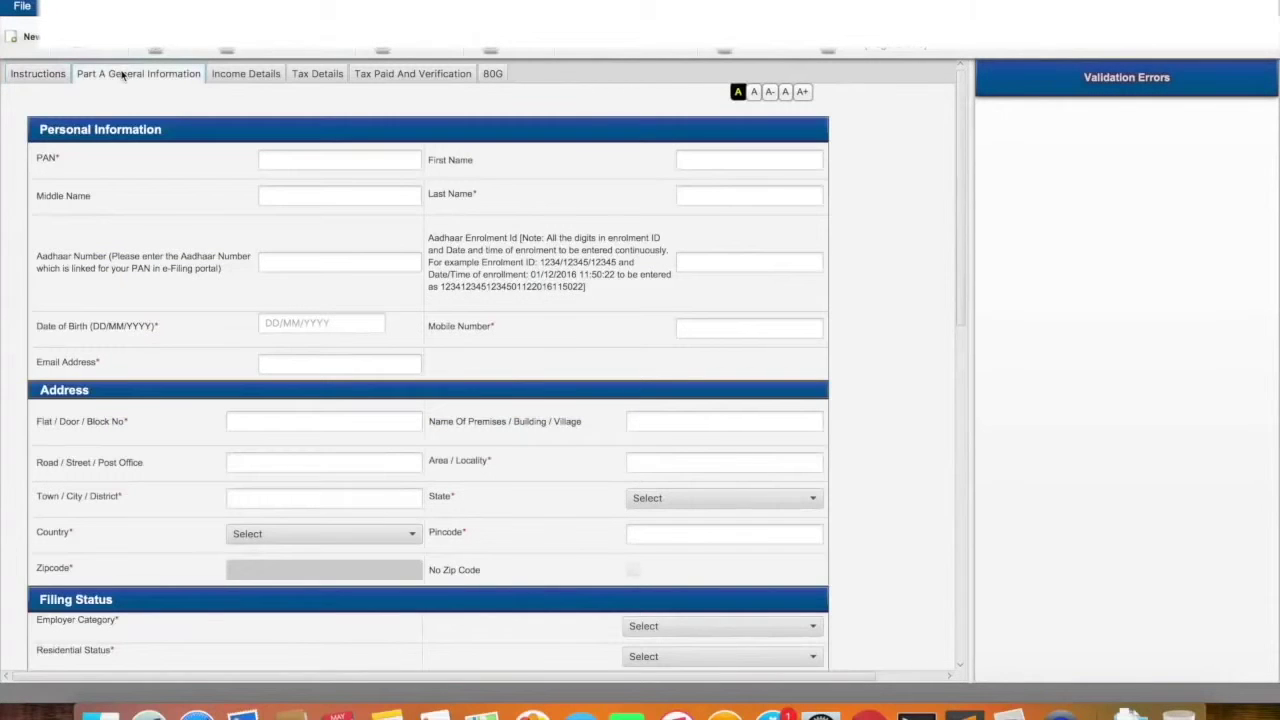
left_click(326, 164)
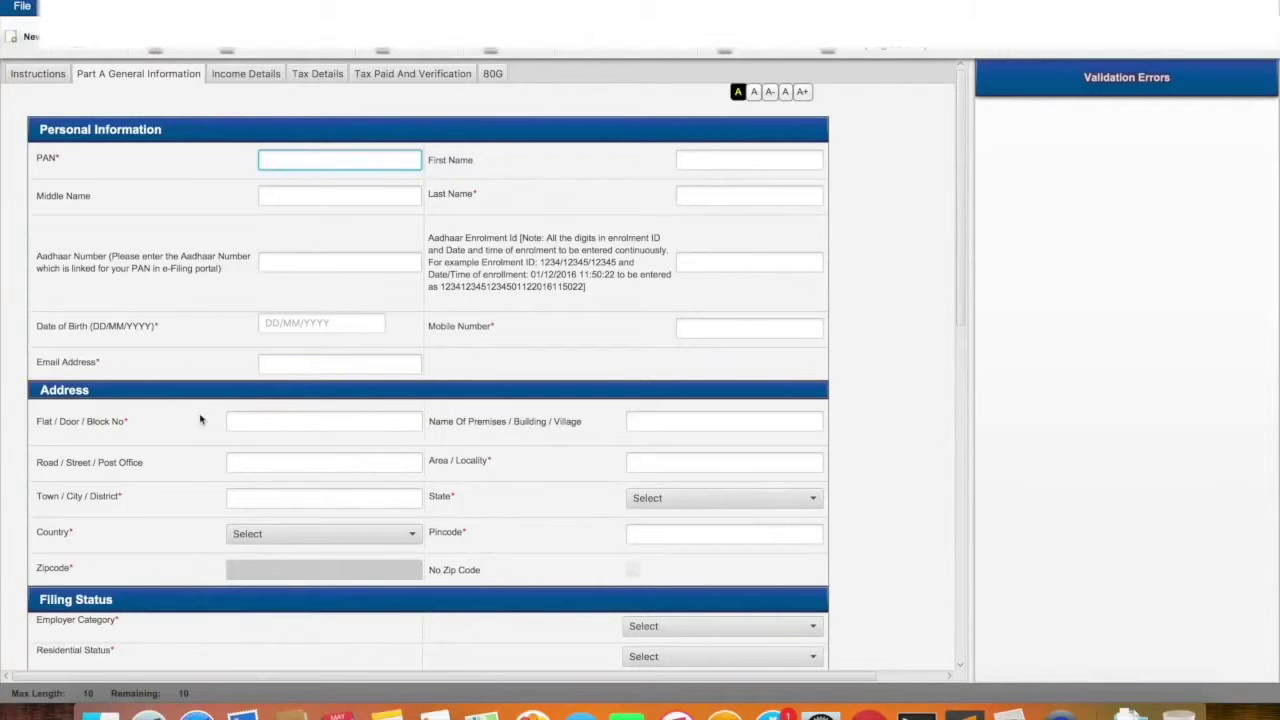
key("super+Tab")
key("super+Tab")
key("super+Tab")
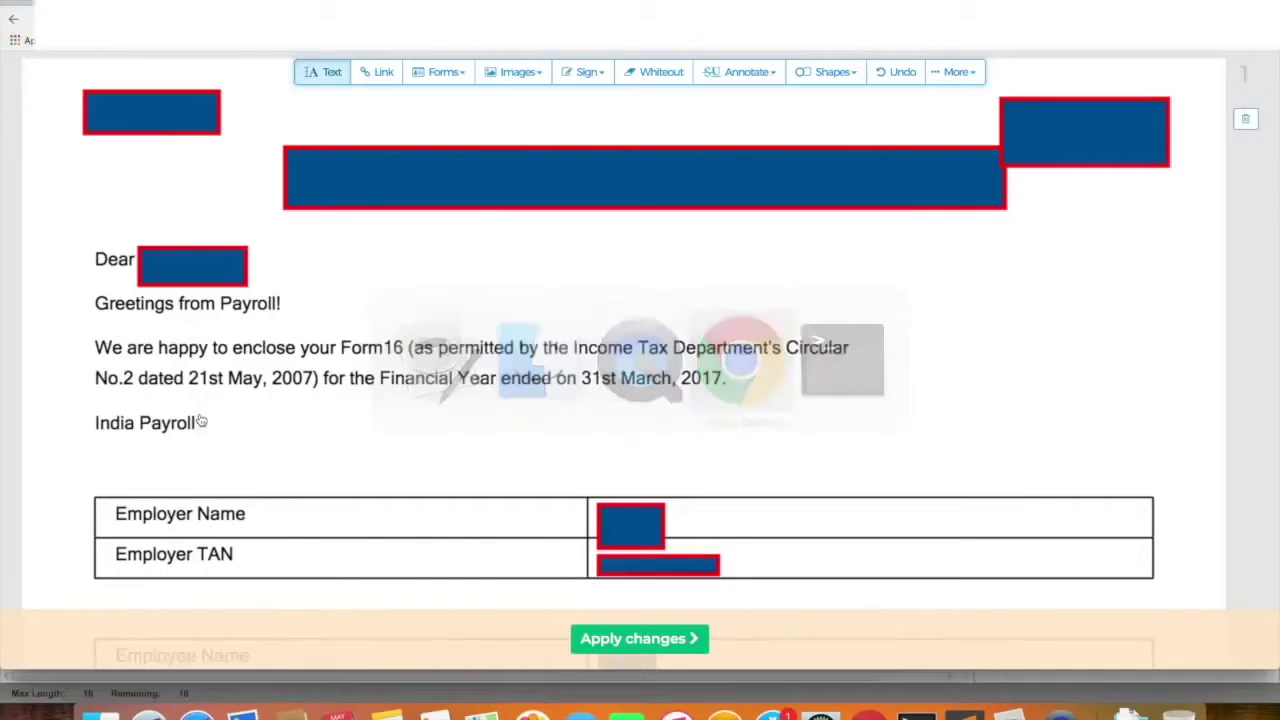
scroll(480, 458, "down", 5)
scroll(480, 458, "up", 1)
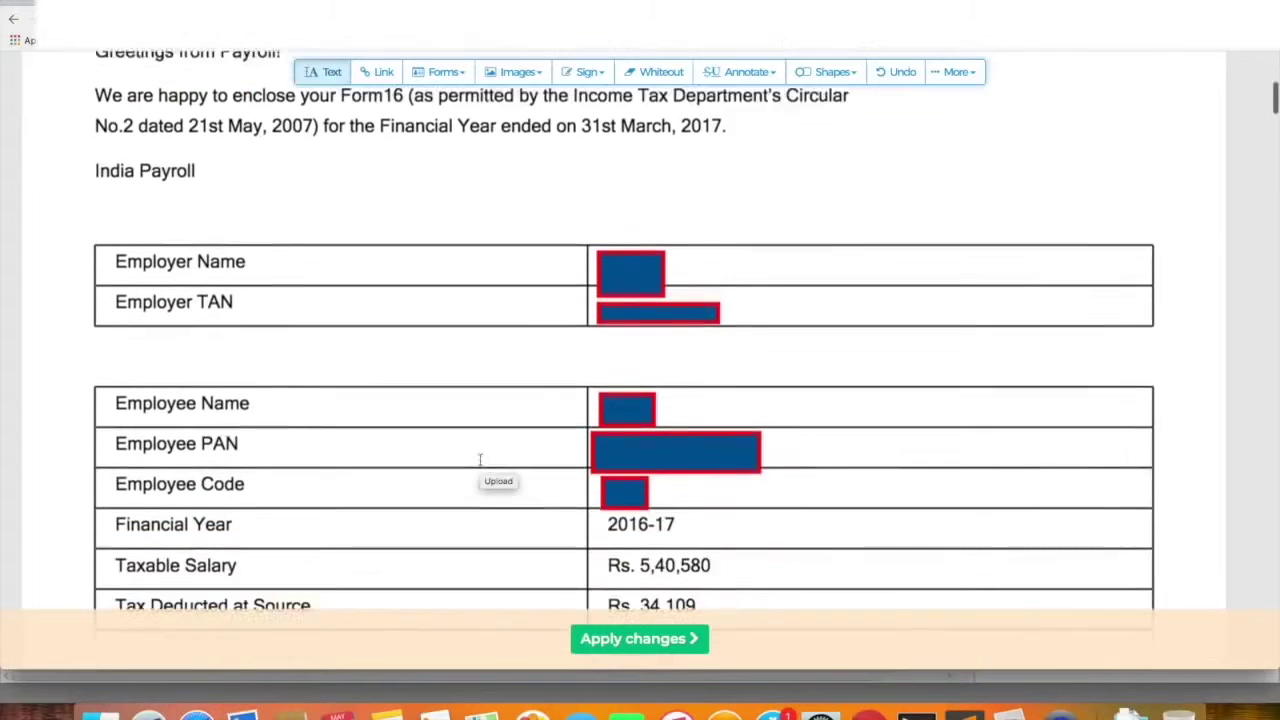
scroll(480, 458, "down", 2)
key("super+Tab")
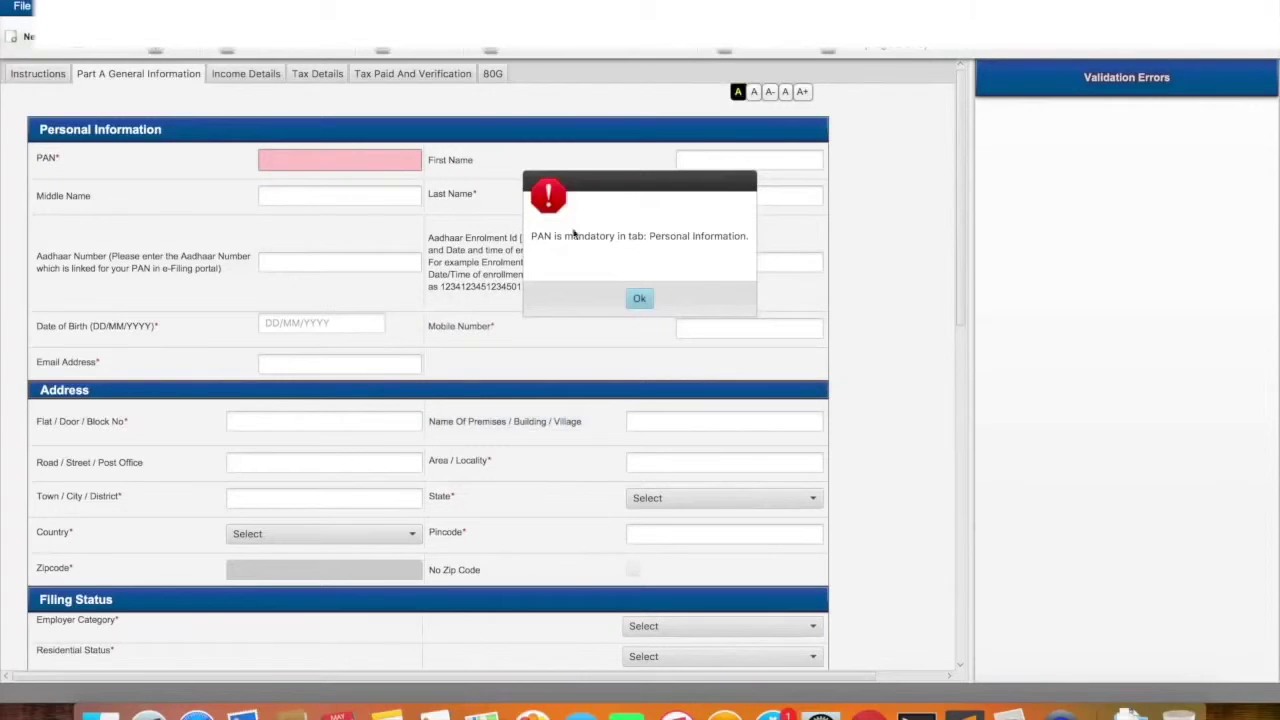
Dismiss the mandatory-PAN warning and enter the taxpayer's PAN
left_click(639, 298)
left_click(372, 161)
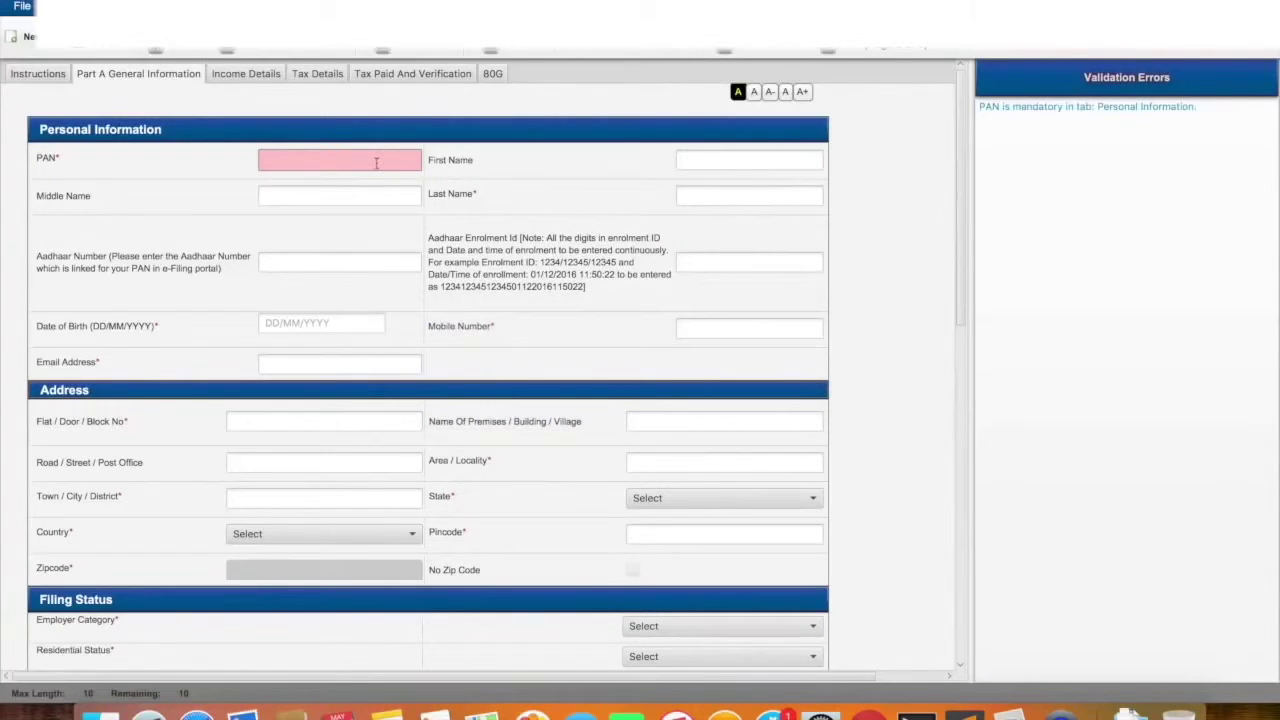
Enter the taxpayer's first name and last name
left_click(731, 158)
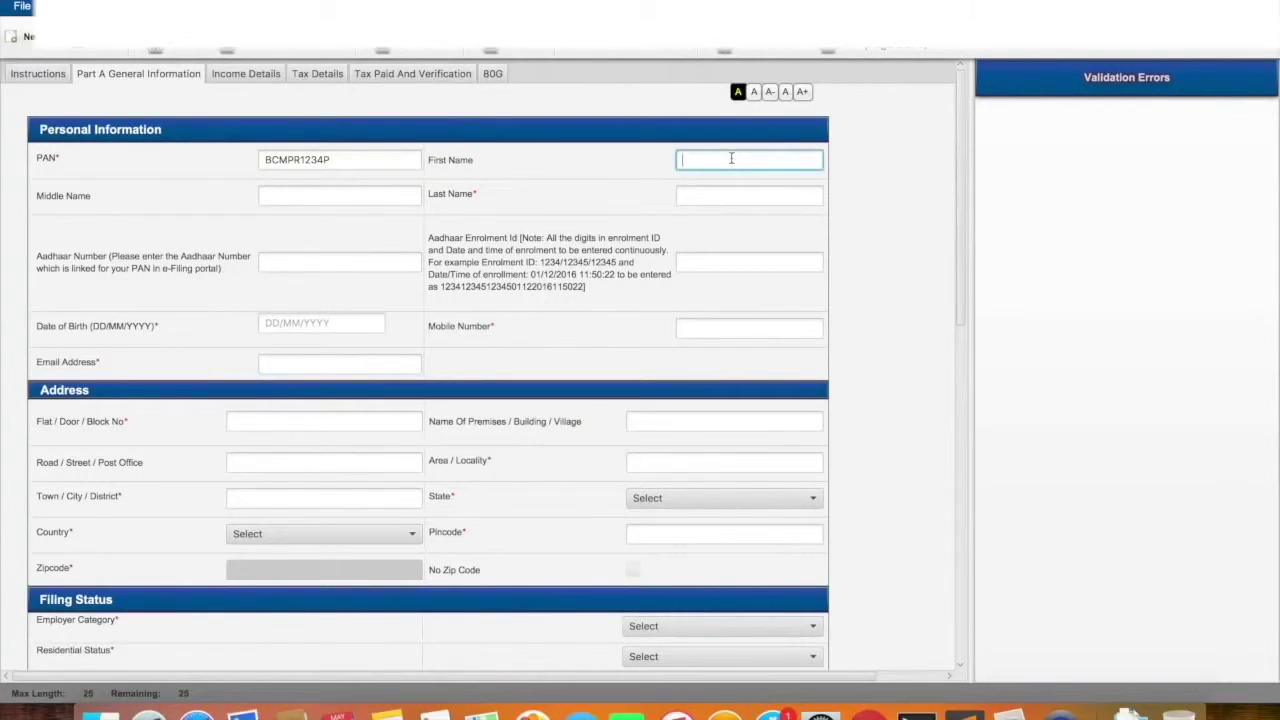
type("Johb")
key("BackSpace")
type("n")
key("BackSpace")
type("n")
left_click(700, 193)
type("Peter")
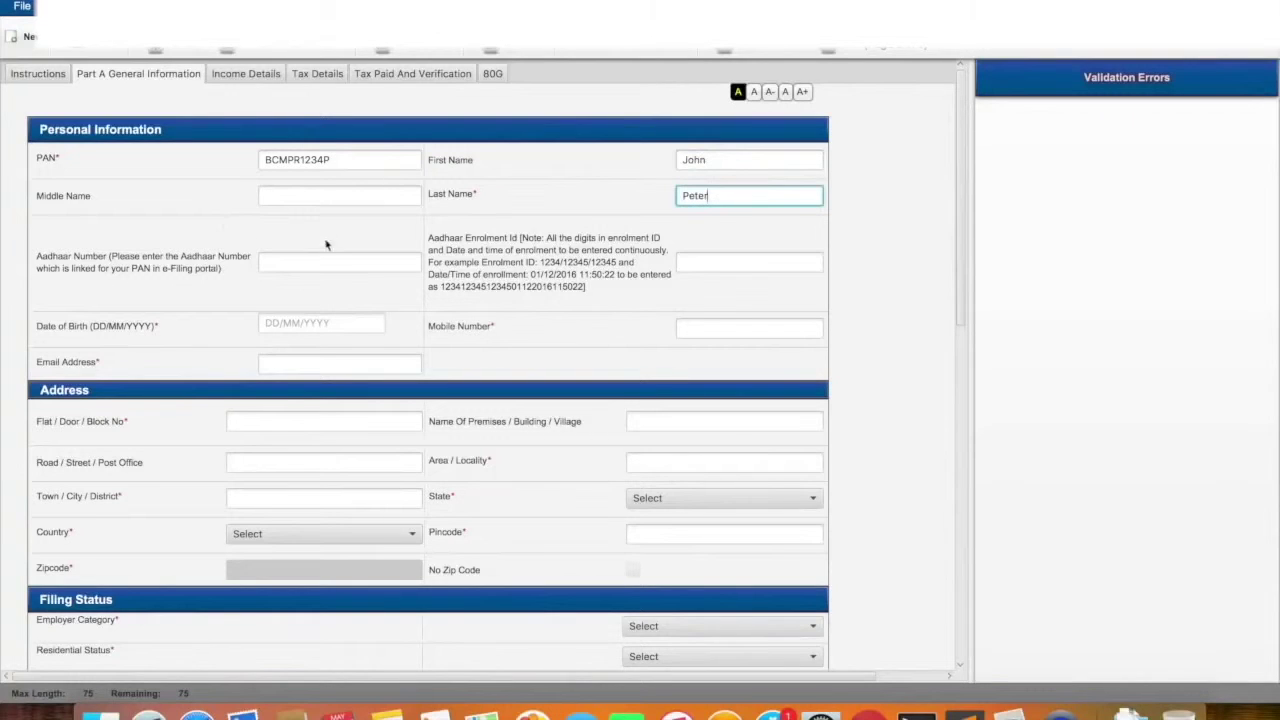
left_click(318, 259)
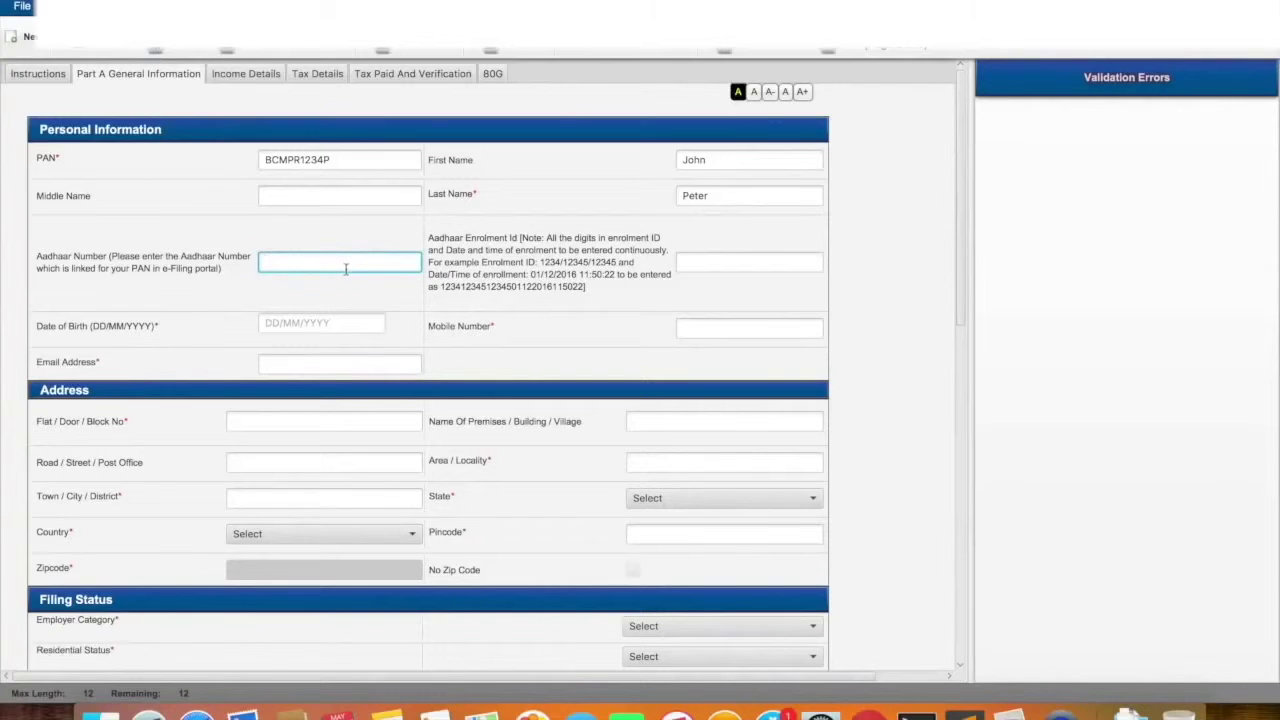
Enter the date of birth as 02/02/1994 and close the date picker
left_click(305, 327)
type("01")
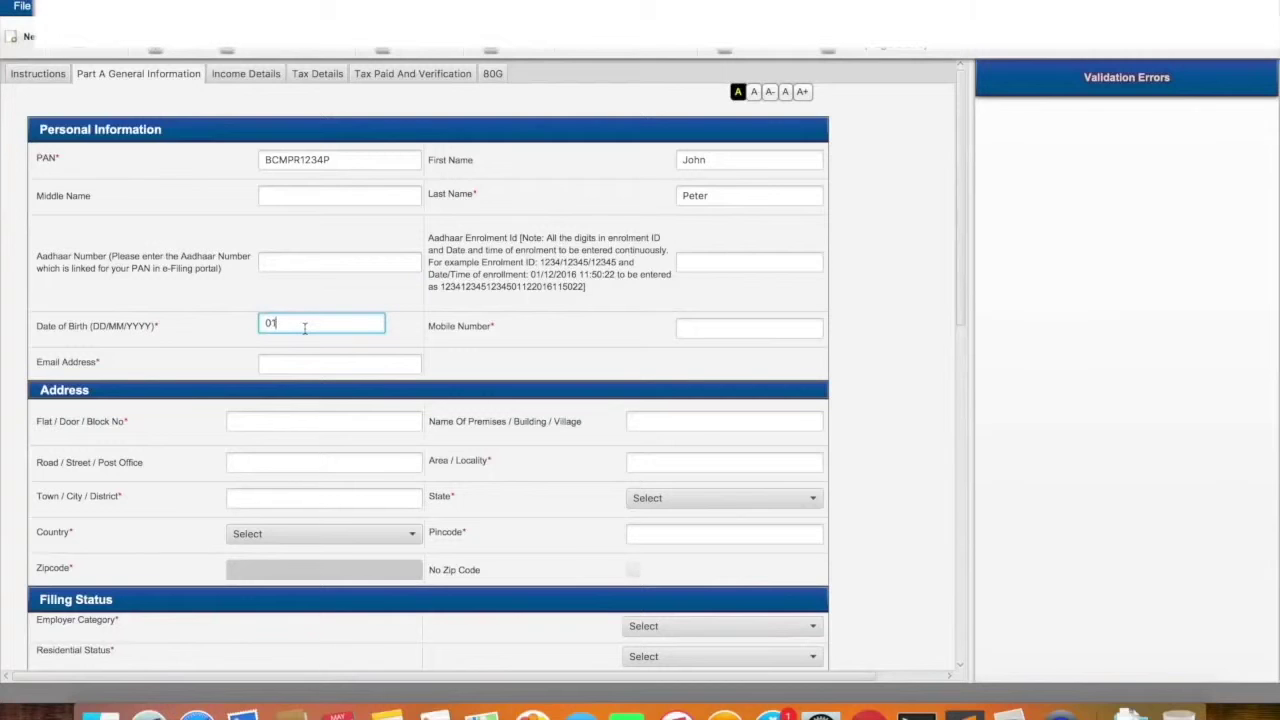
type("2/02/199")
left_click(271, 324)
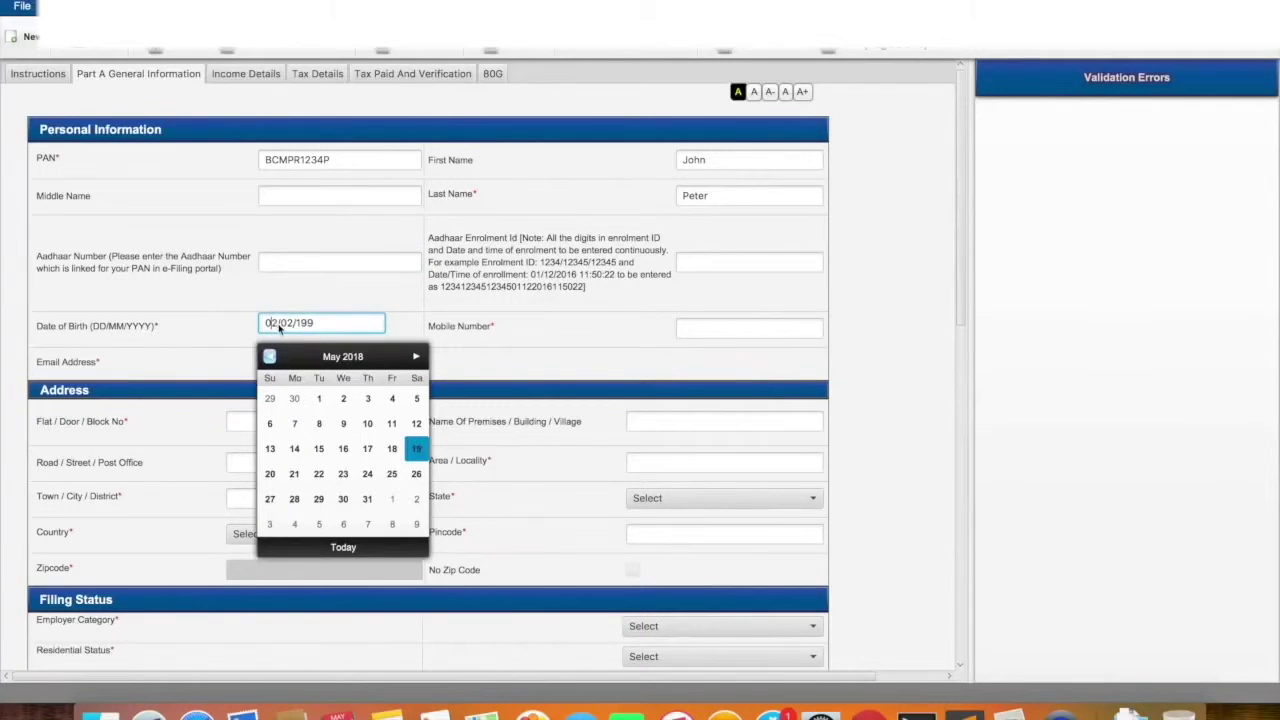
type("4")
key("Escape")
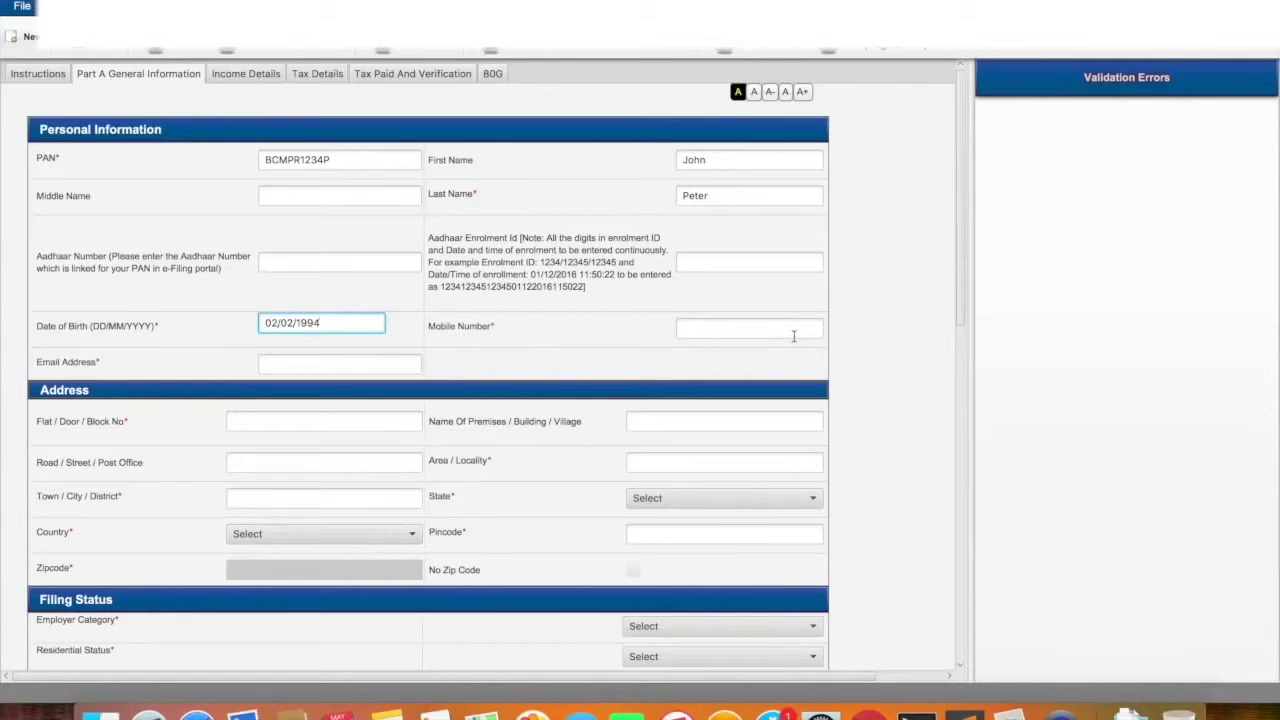
Fill in the taxpayer's mobile number and e-mail address
left_click(791, 333)
type("8")
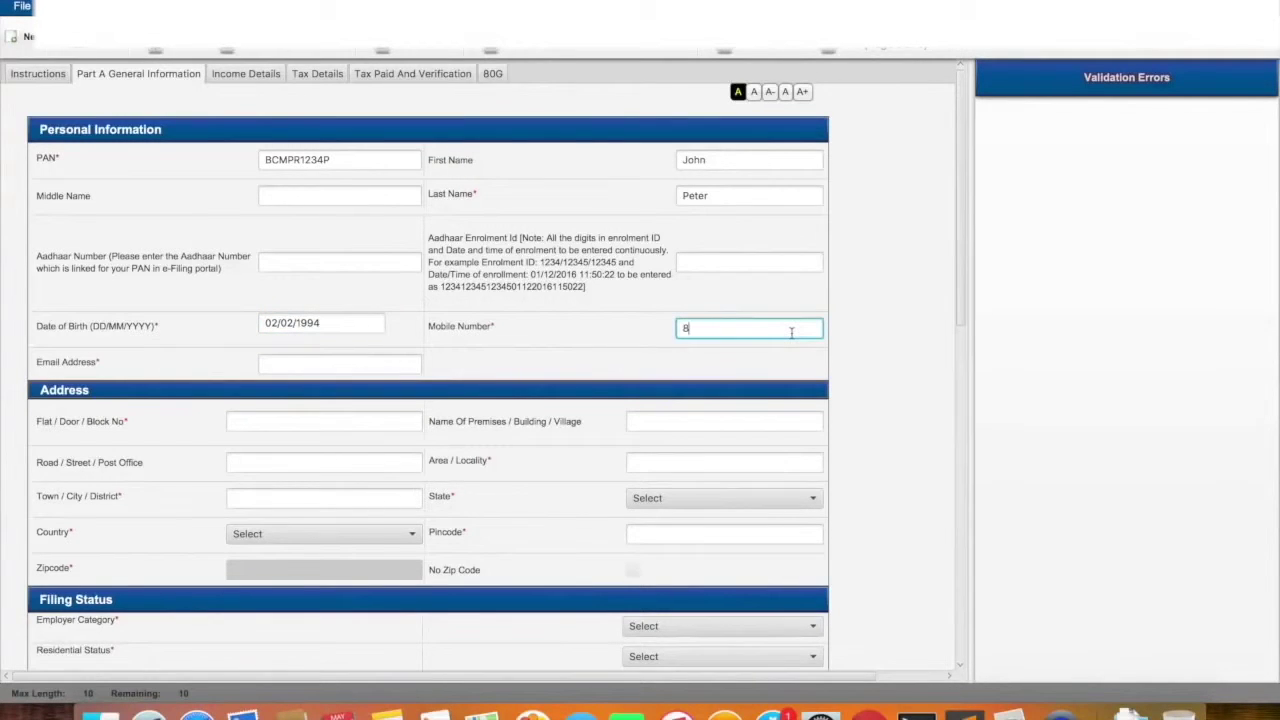
type("888888888")
left_click(320, 362)
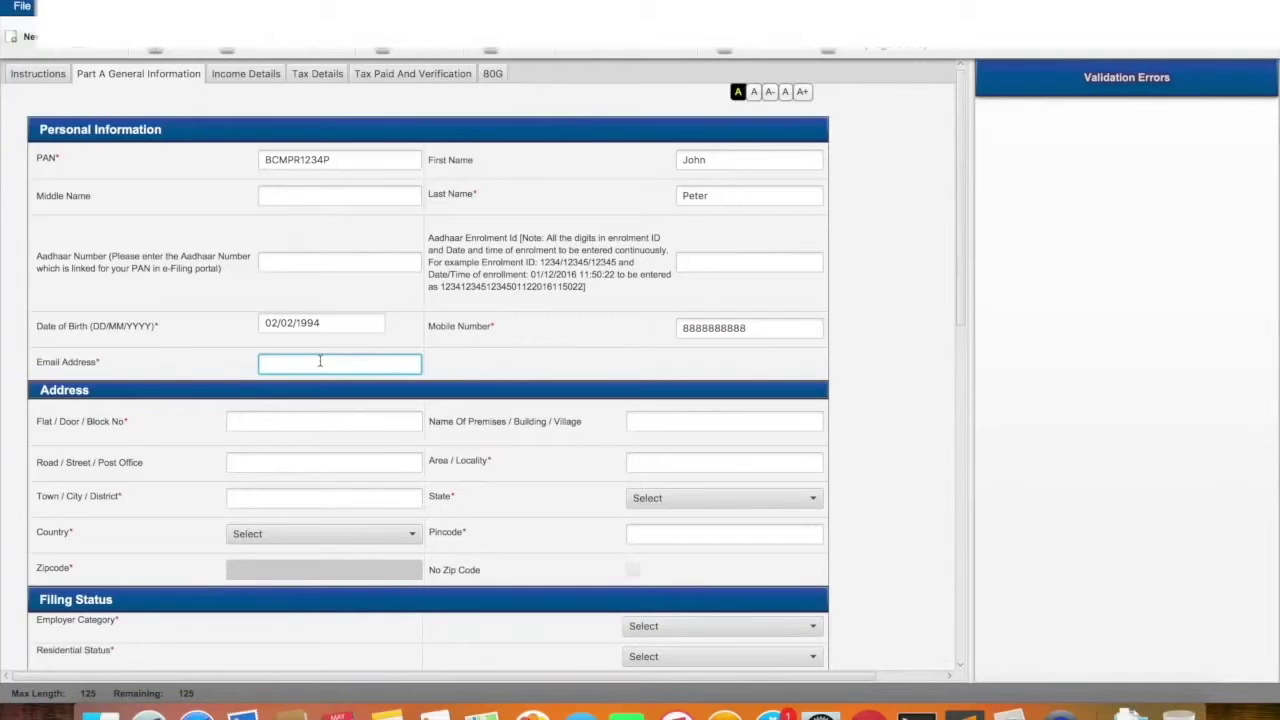
type("xyz@gmail.com")
scroll(320, 364, "down", 2)
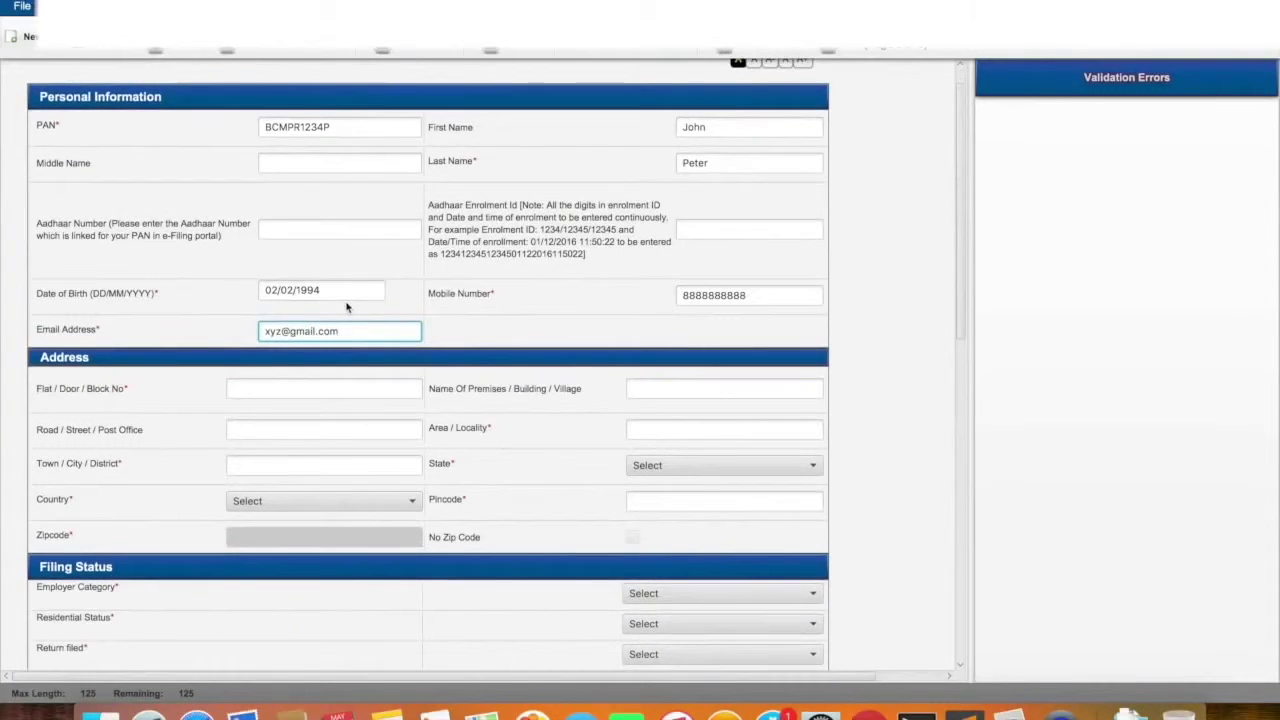
Enter the flat/door number, building name and street of the taxpayer's address
left_click(257, 387)
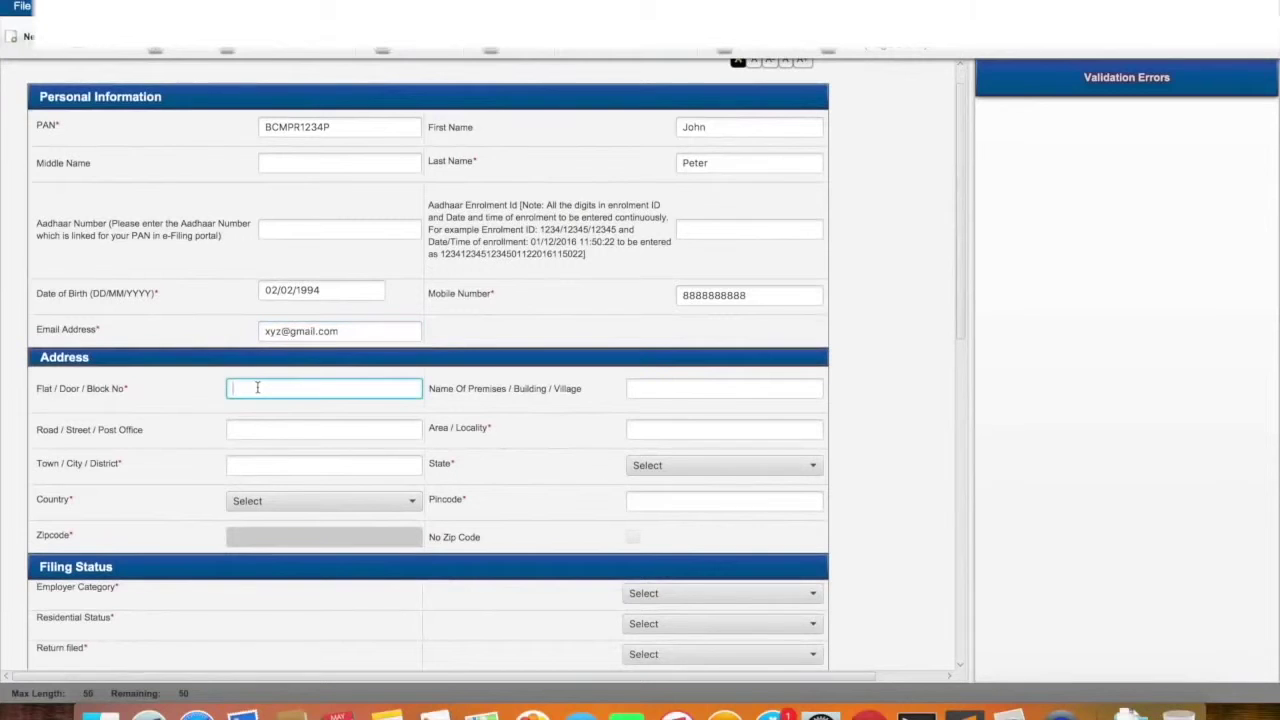
type("20")
left_click(763, 385)
type("Avenue")
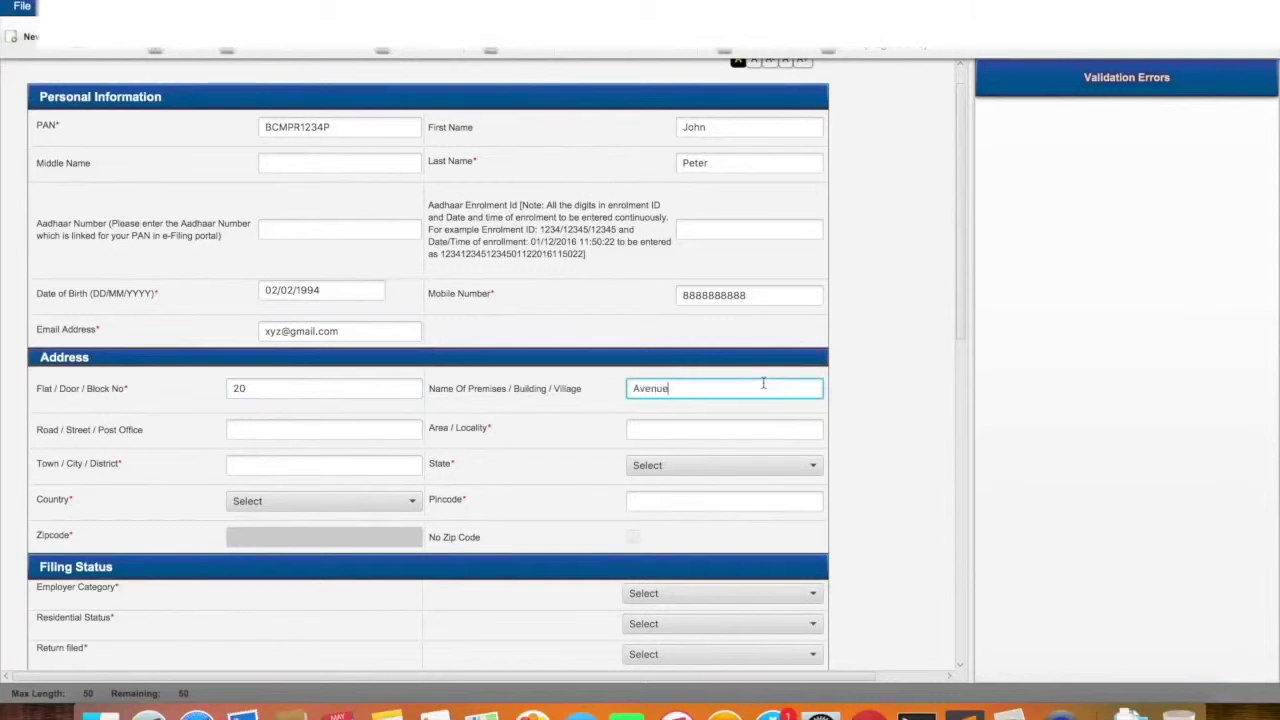
left_click(349, 421)
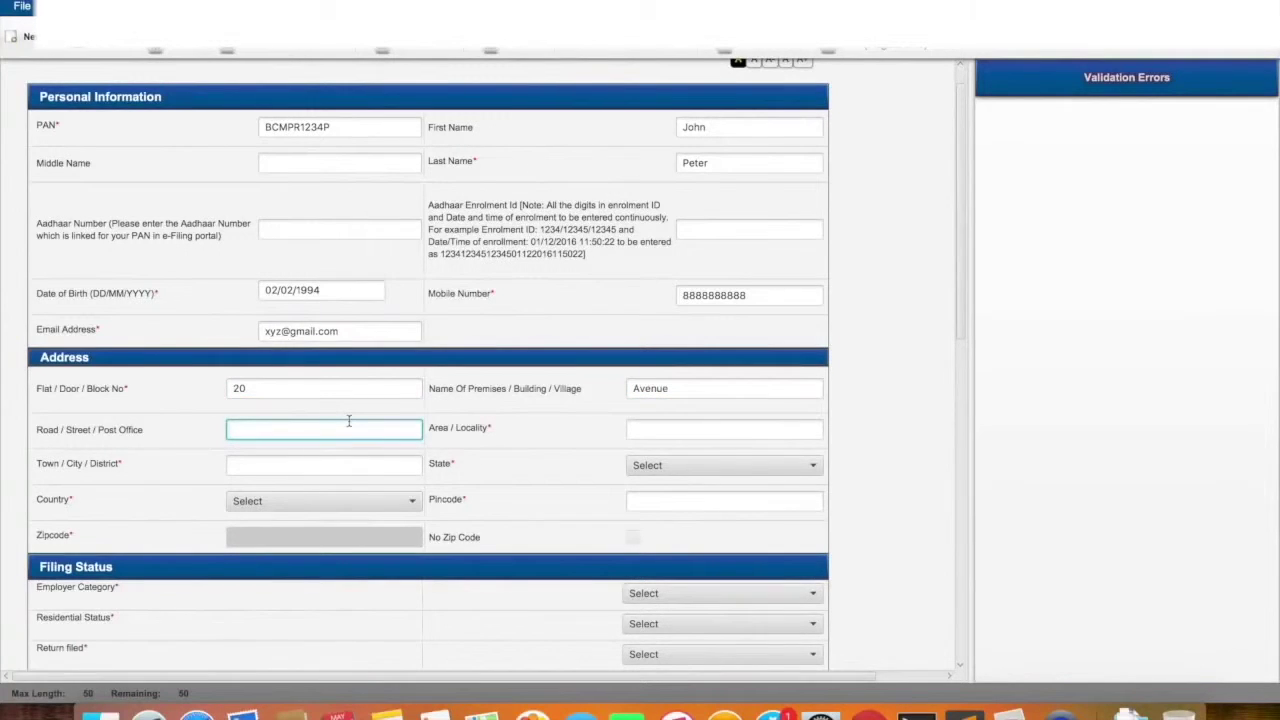
type("7th s")
key("BackSpace")
key("BackSpace")
key("BackSpace")
key("BackSpace")
type("th street")
Enter the address locality and city, and choose Tamil Nadu as the state
left_click(648, 432)
type("Adyara")
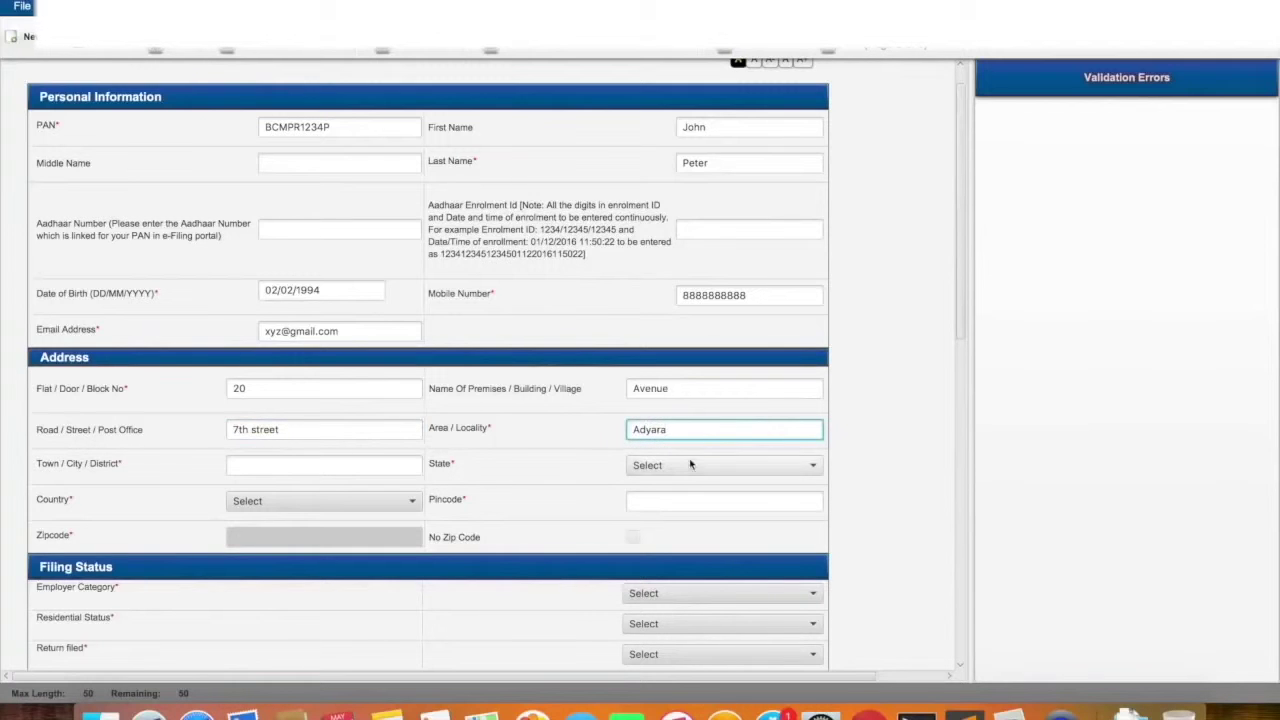
key("BackSpace")
left_click(346, 465)
type("Chenn")
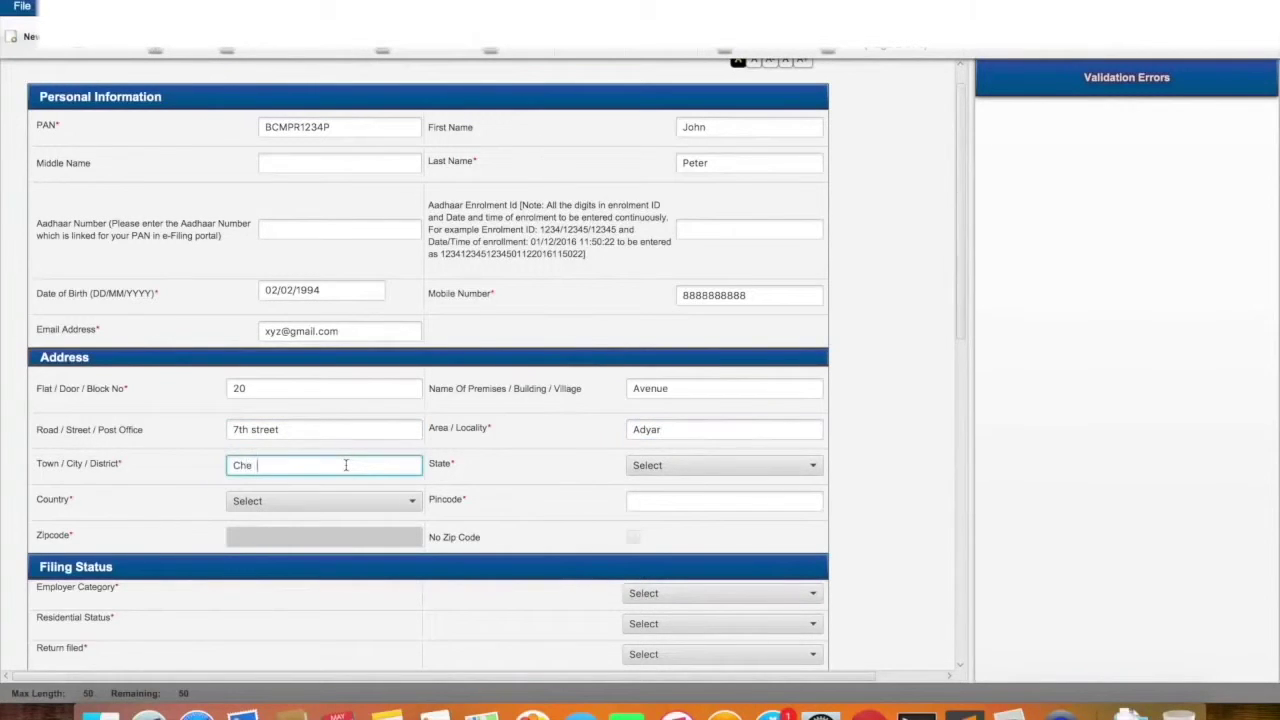
key("BackSpace")
key("BackSpace")
type("nnai")
left_click(683, 476)
scroll(672, 545, "down", 10)
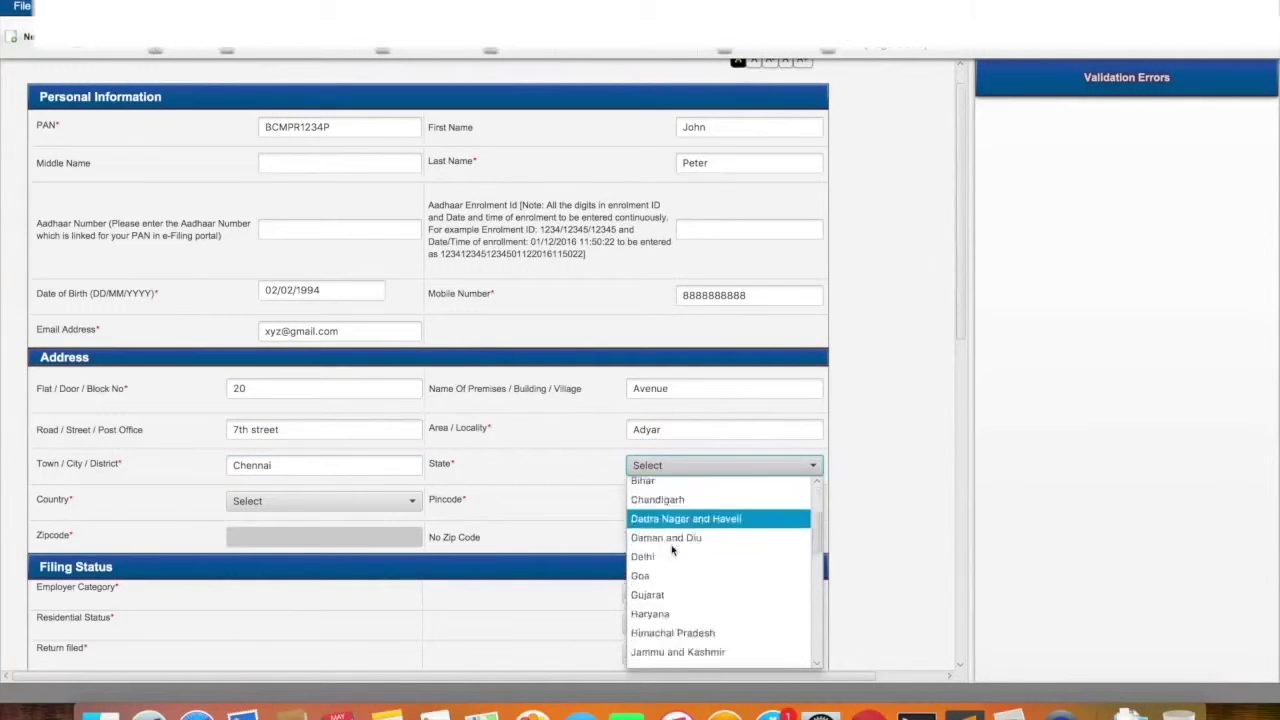
scroll(680, 523, "down", 3)
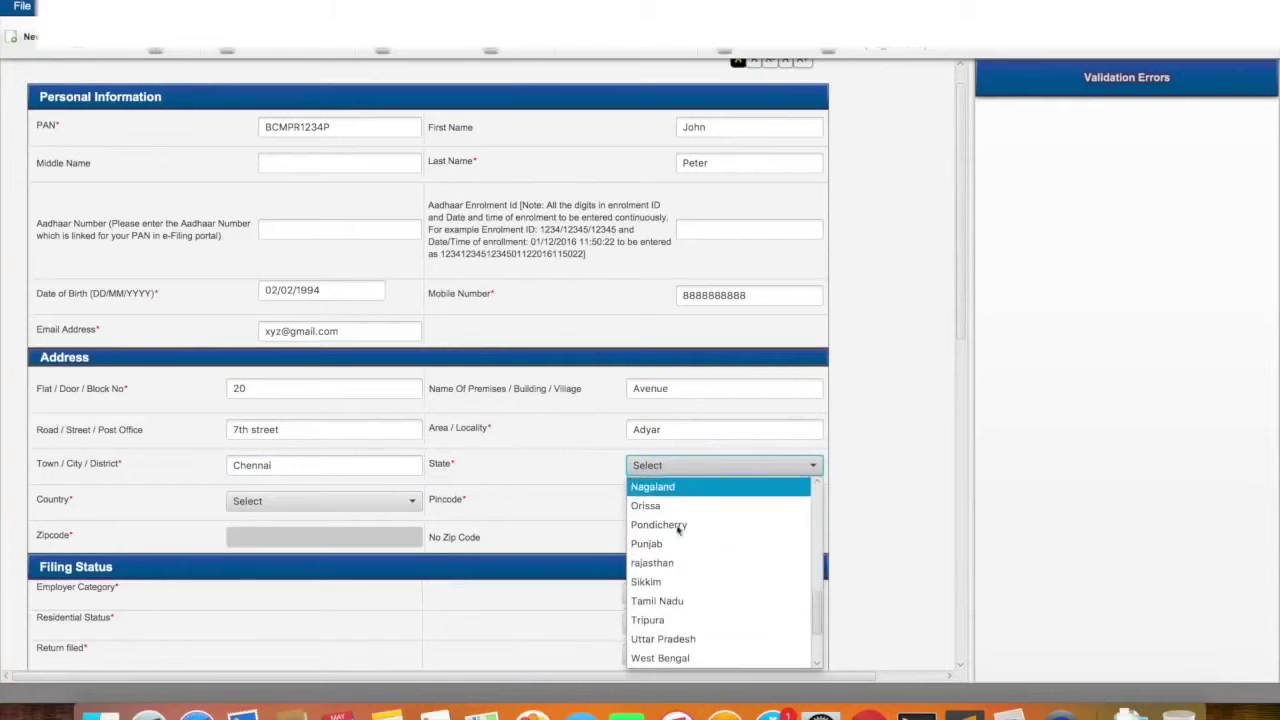
left_click(660, 602)
Enter the six-digit pincode after clearing the pincode validation error
left_click(648, 500)
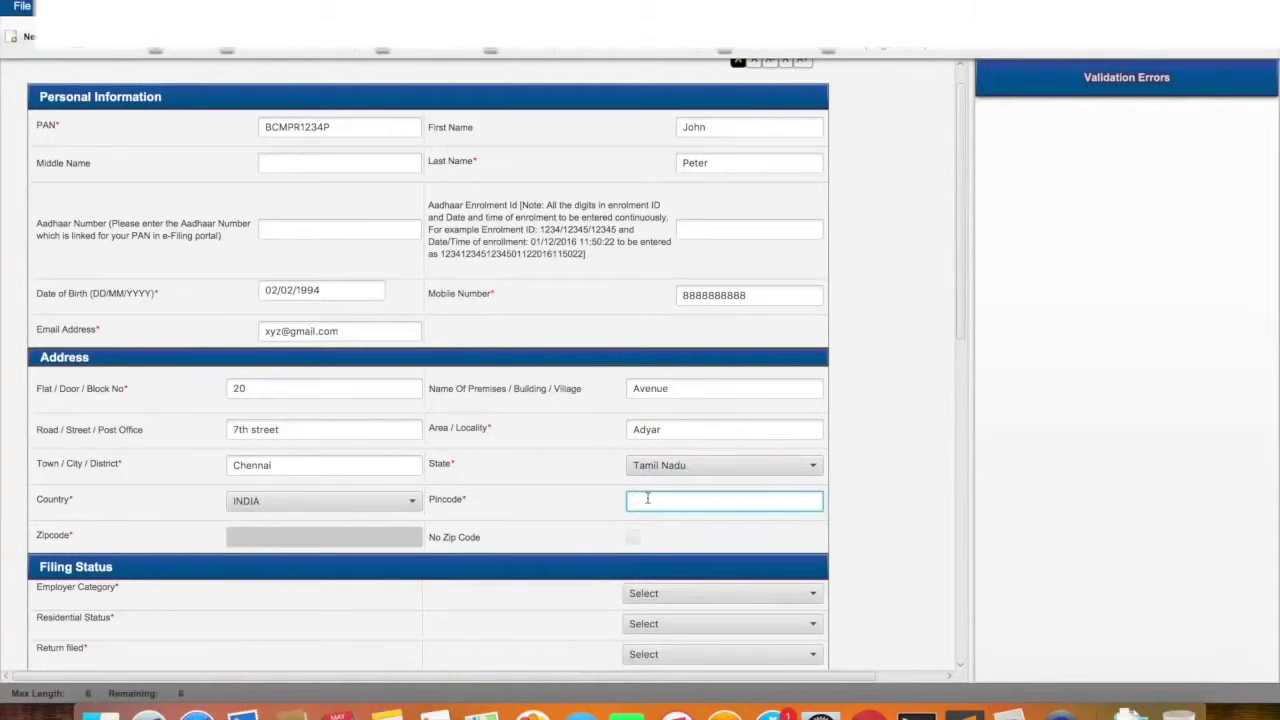
type("6")
key("super+Tab")
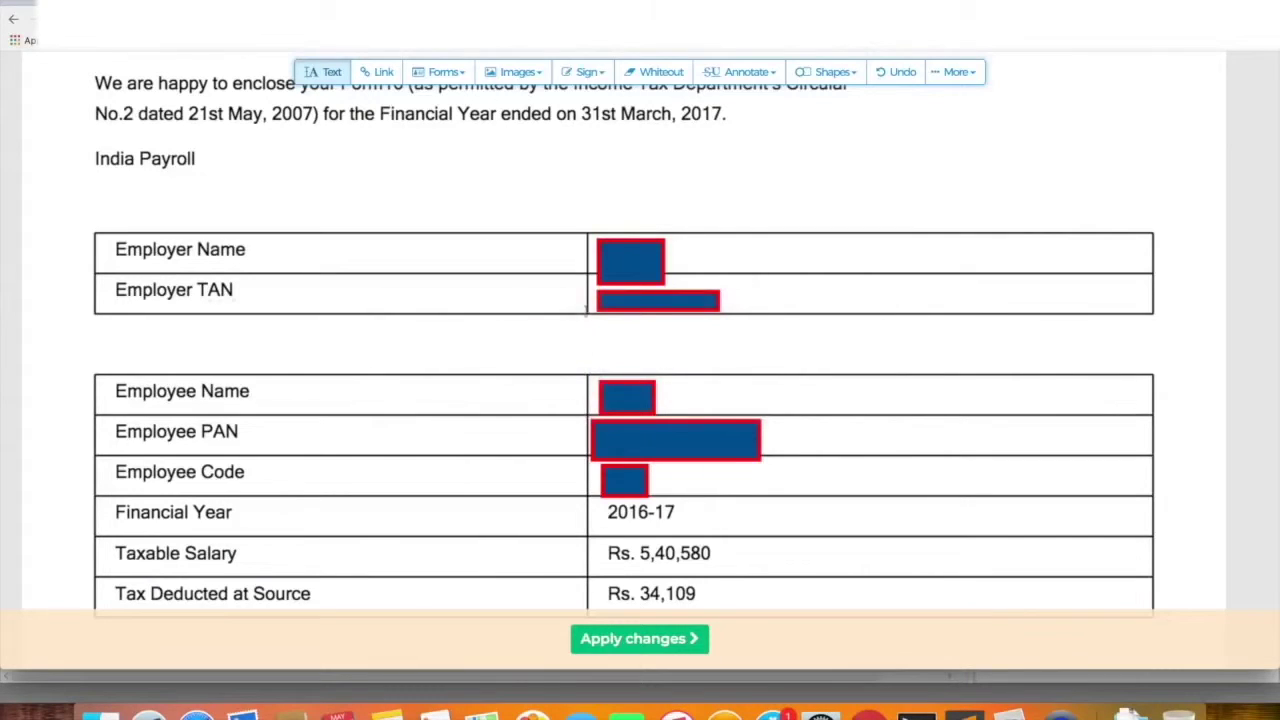
key("super+Tab")
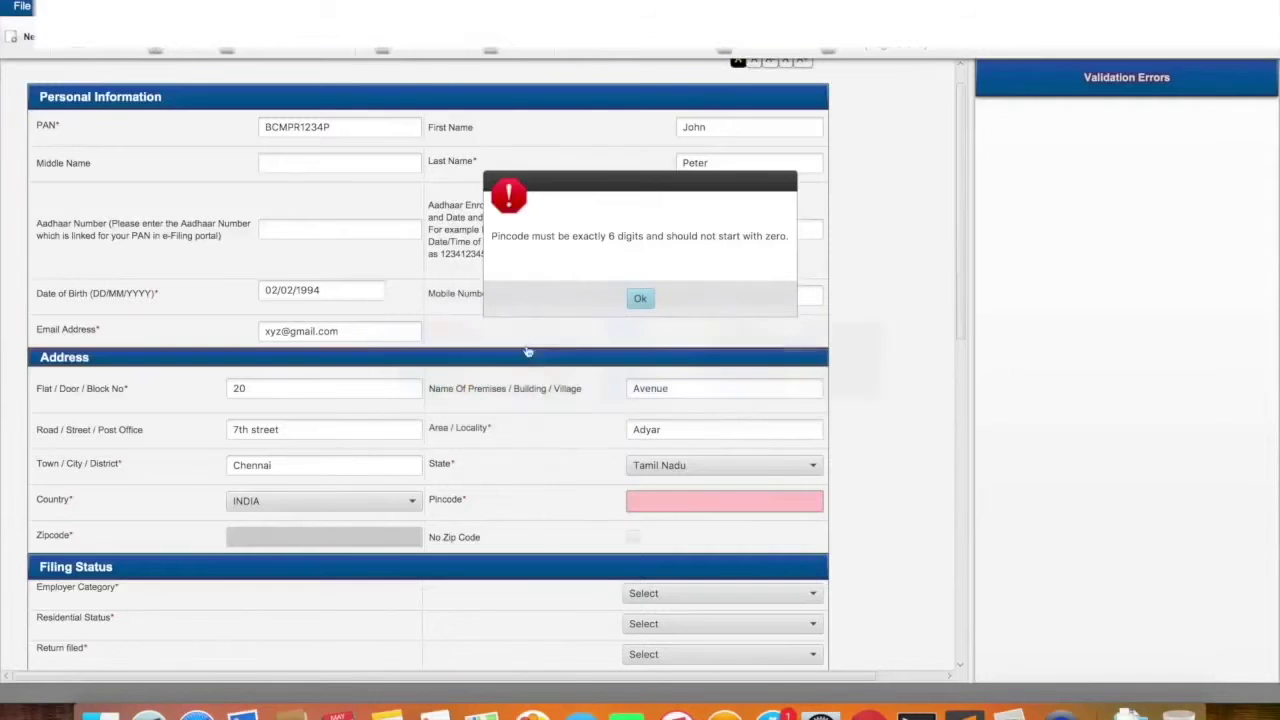
left_click(640, 298)
left_click(654, 501)
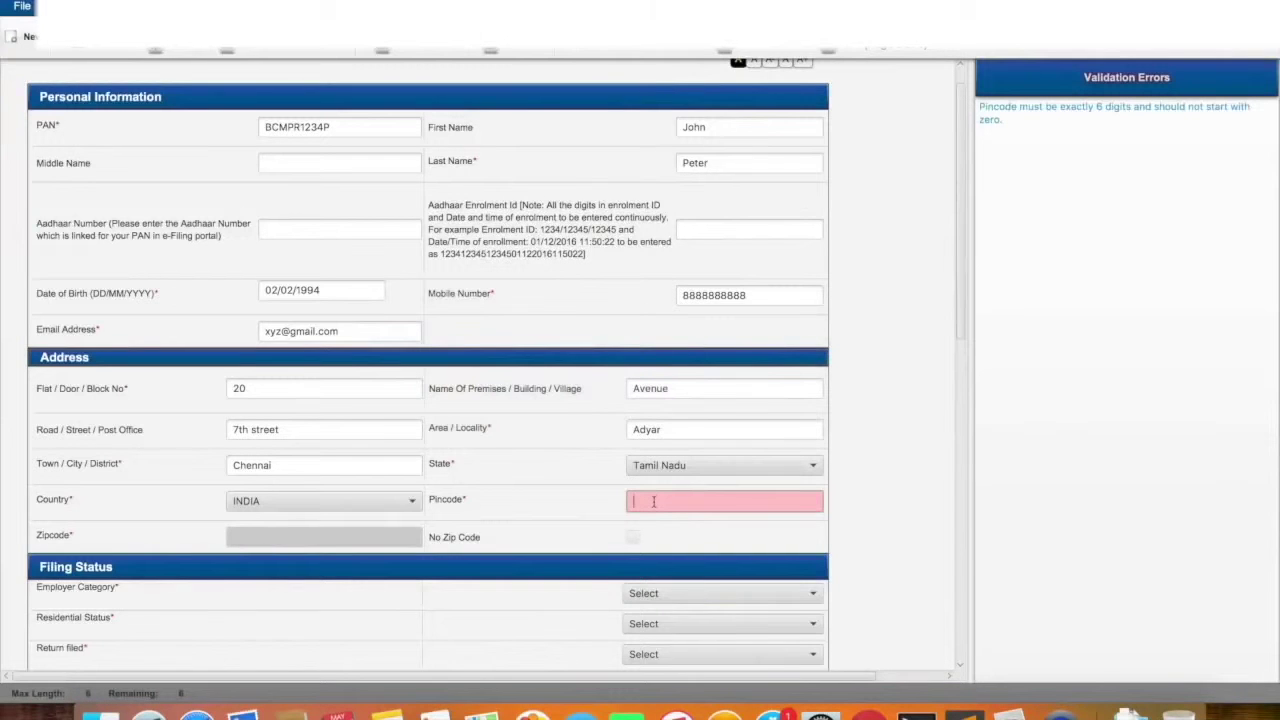
type("600091")
scroll(603, 538, "down", 1)
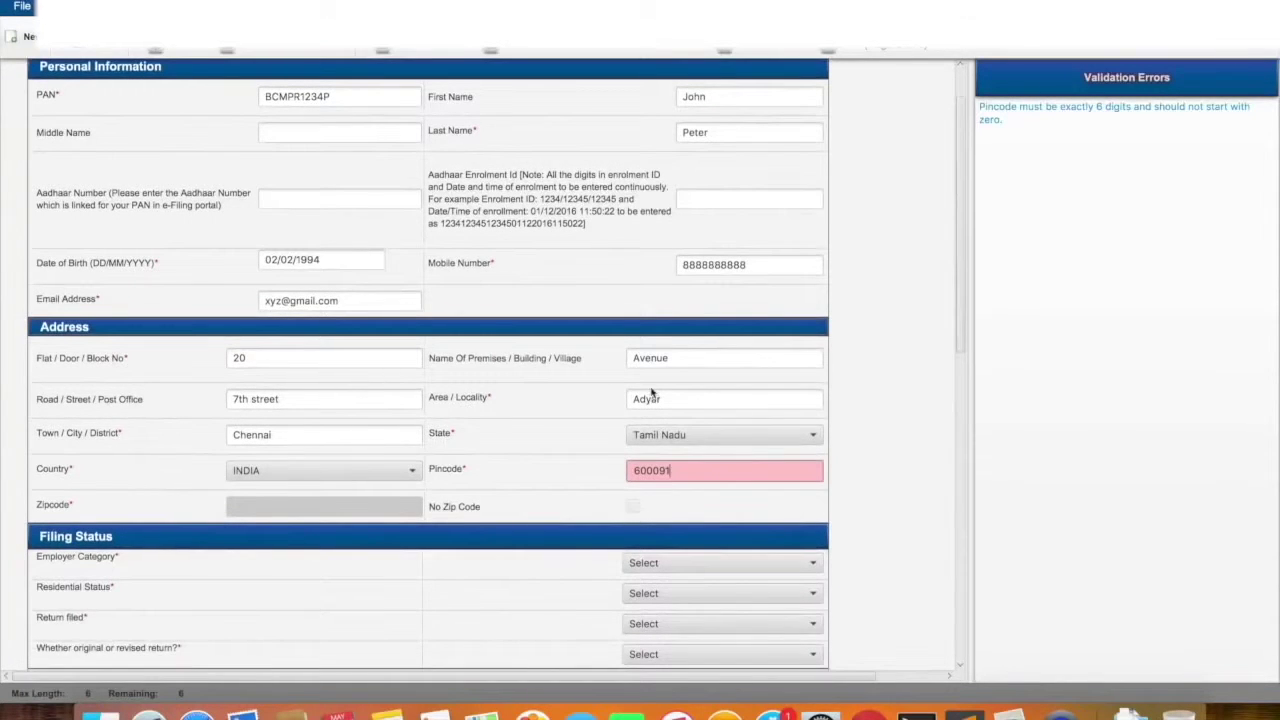
scroll(651, 390, "down", 3)
scroll(651, 390, "down", 5)
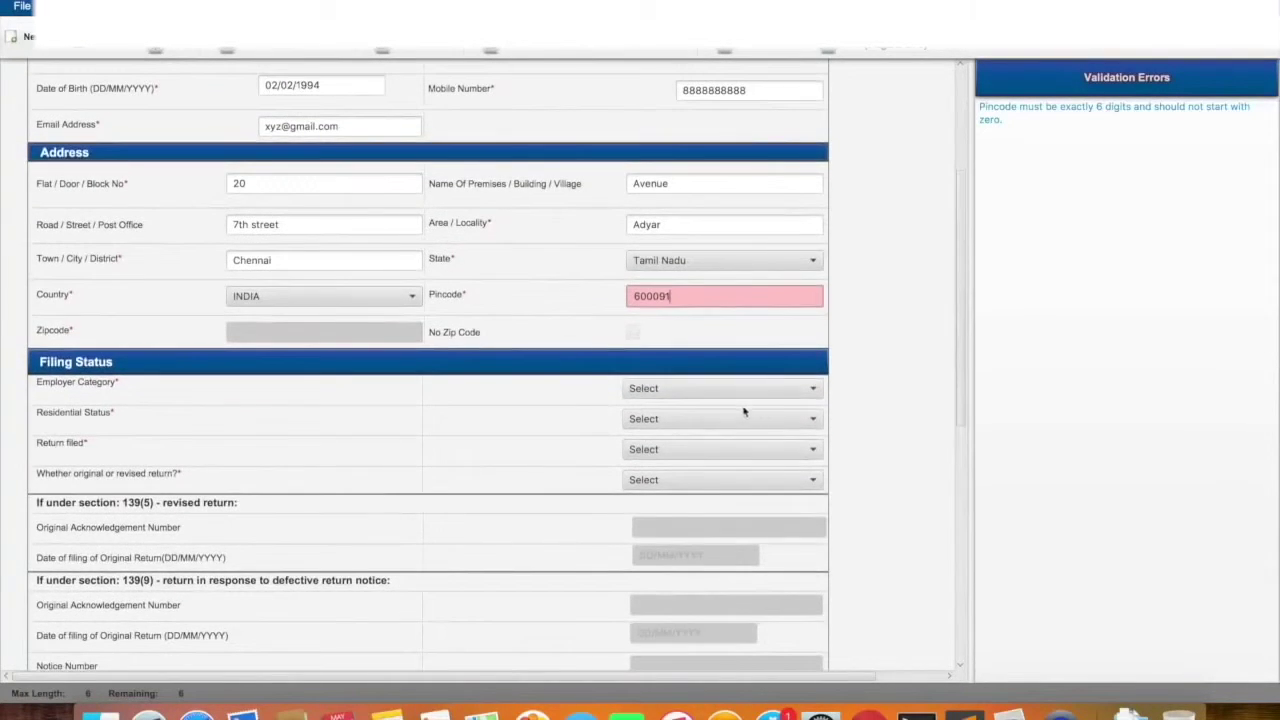
Set employer category to Others and residential status to Resident
left_click(743, 389)
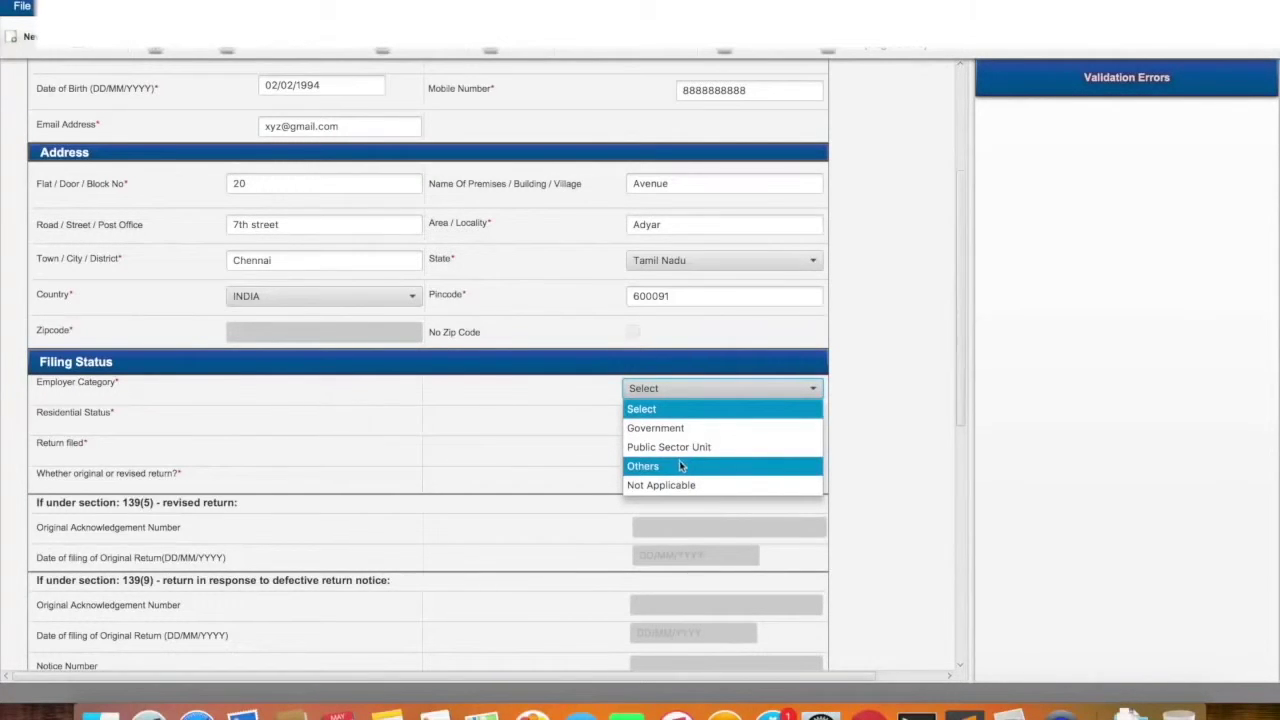
left_click(679, 466)
left_click(671, 420)
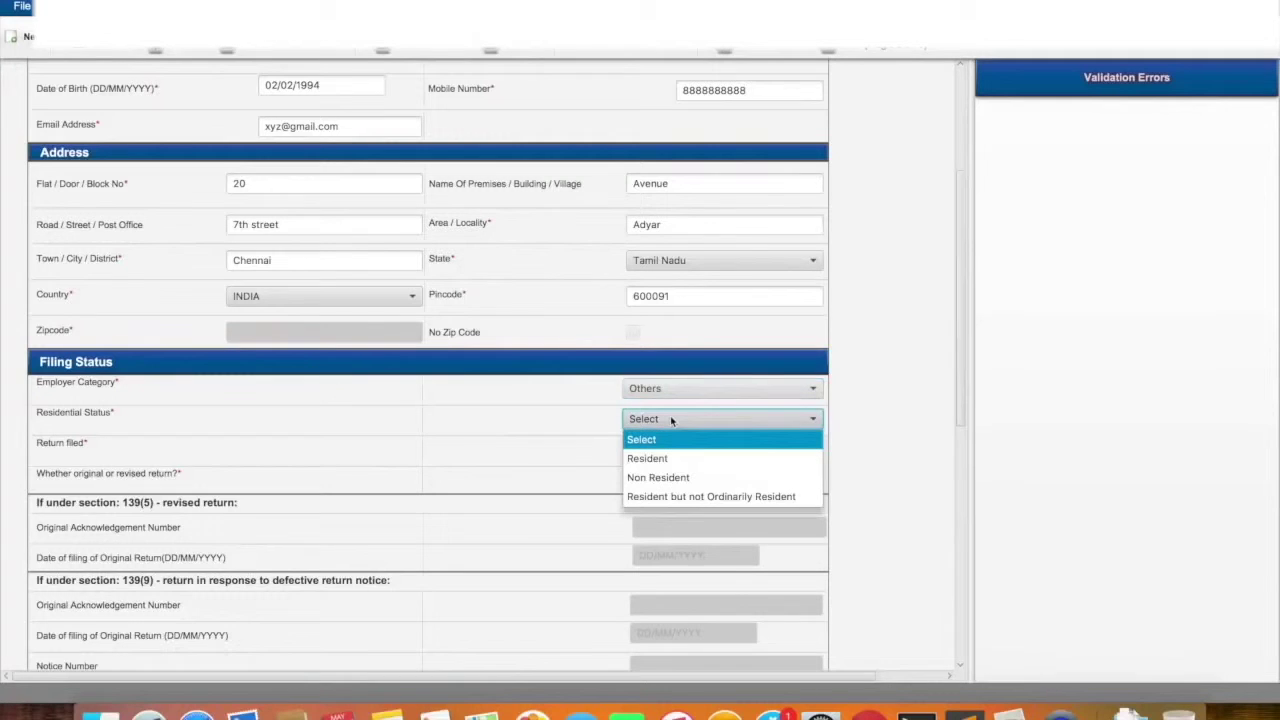
left_click(652, 460)
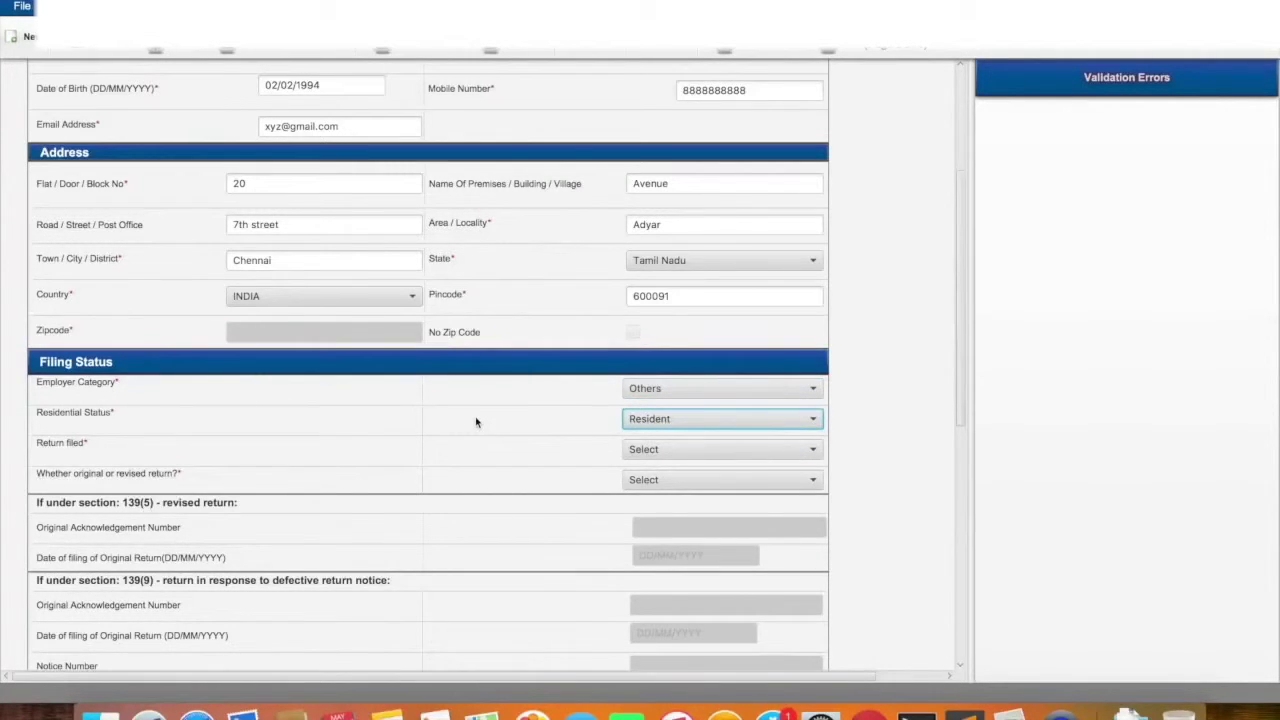
Set return filed to 11-On or Before Due Date 139(1)
left_click(666, 455)
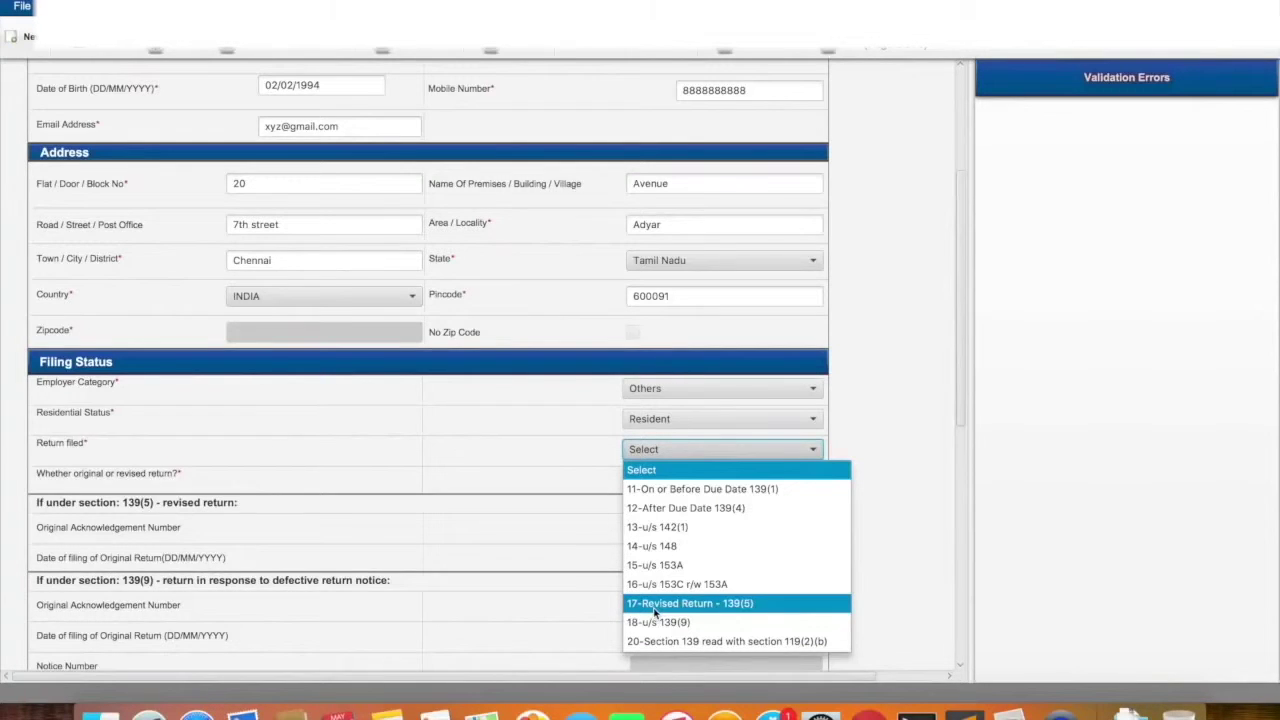
left_click(655, 612)
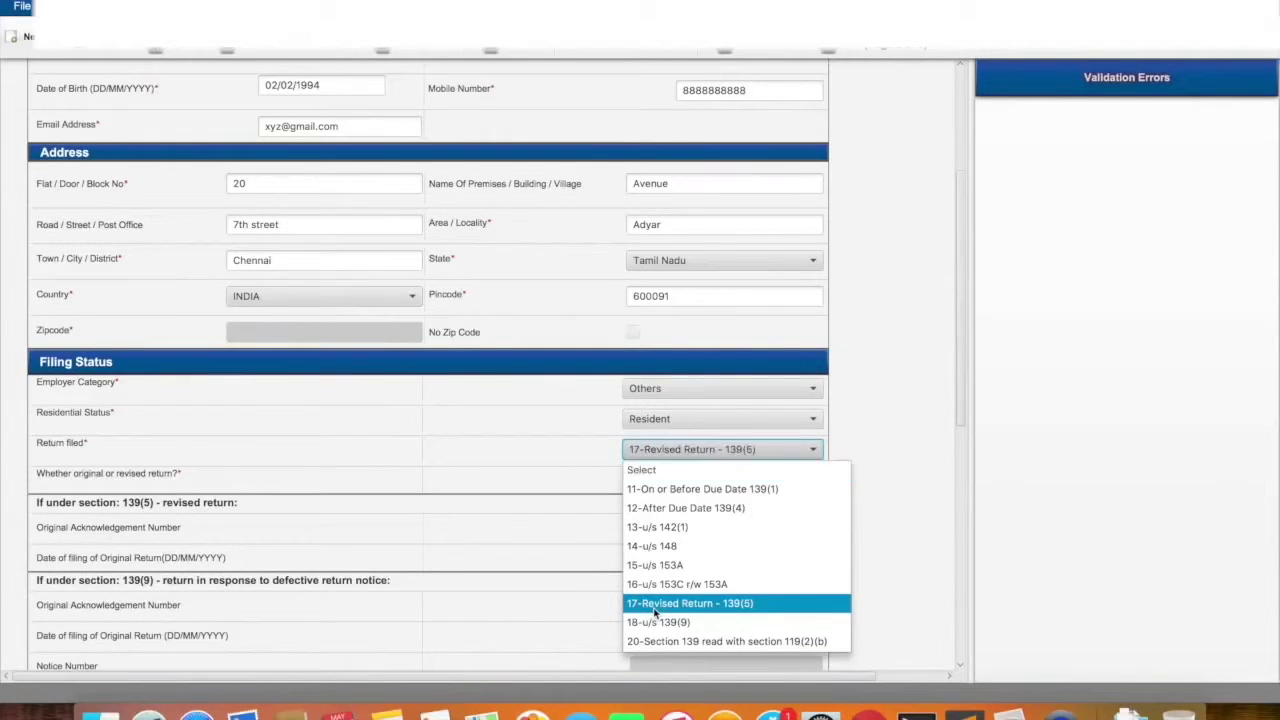
left_click(690, 450)
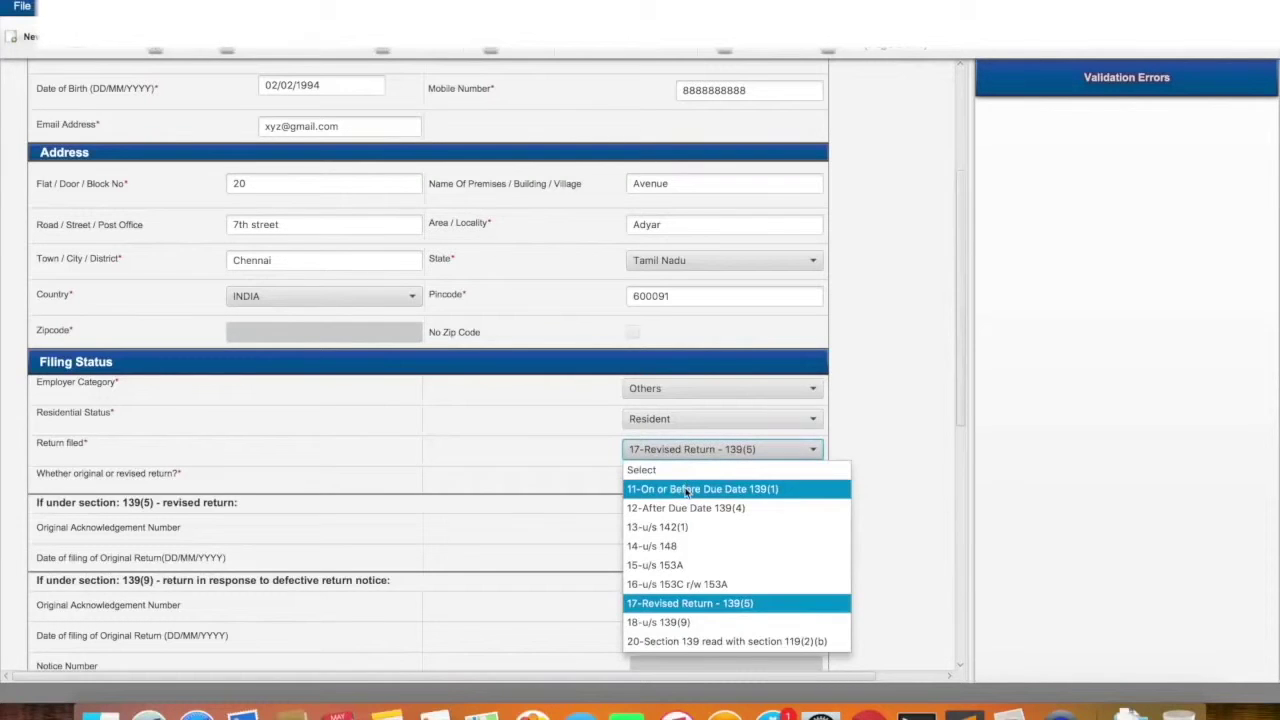
key("super+Tab")
key("super+Tab")
key("super+shift+Tab")
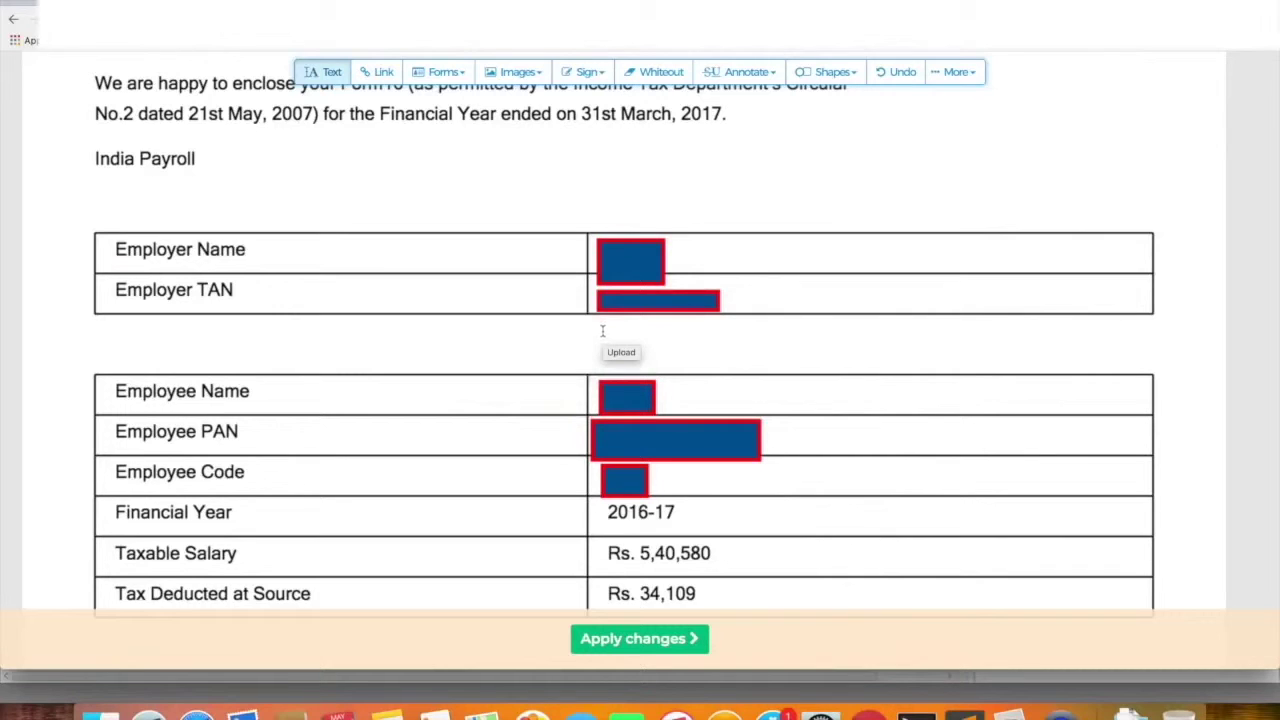
key("super+Tab")
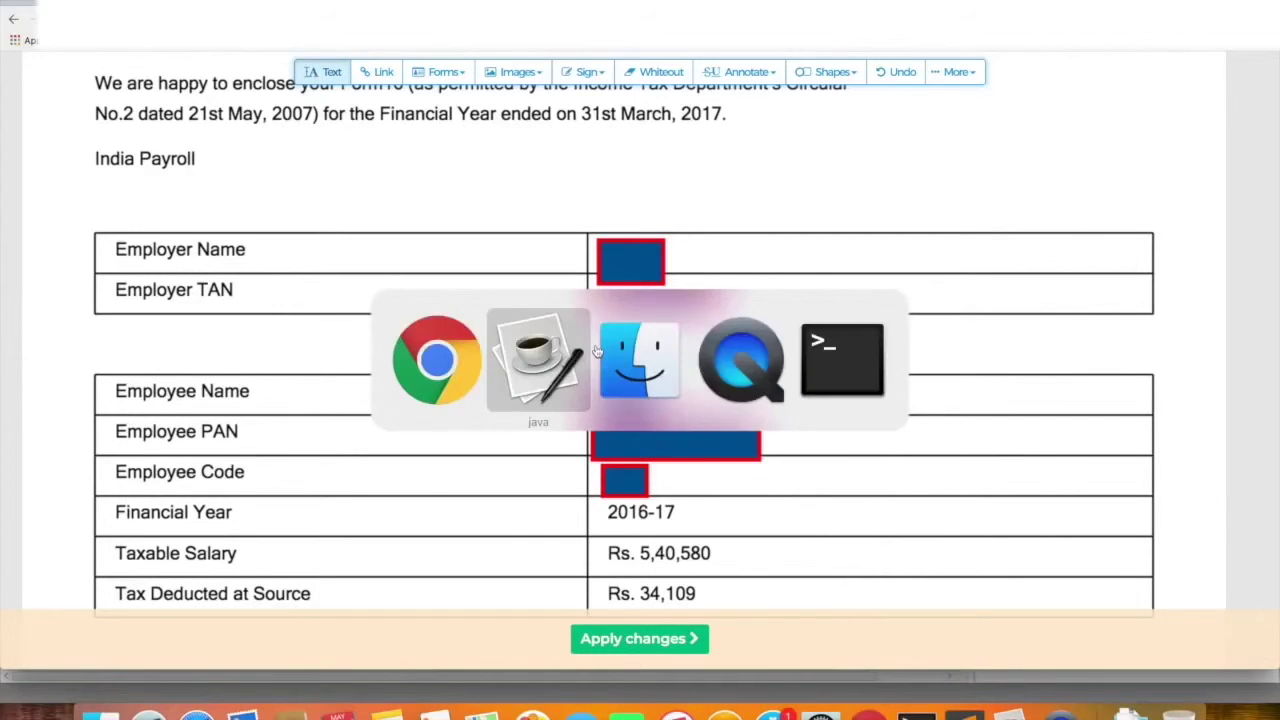
left_click(686, 457)
left_click(678, 489)
scroll(677, 485, "down", 1)
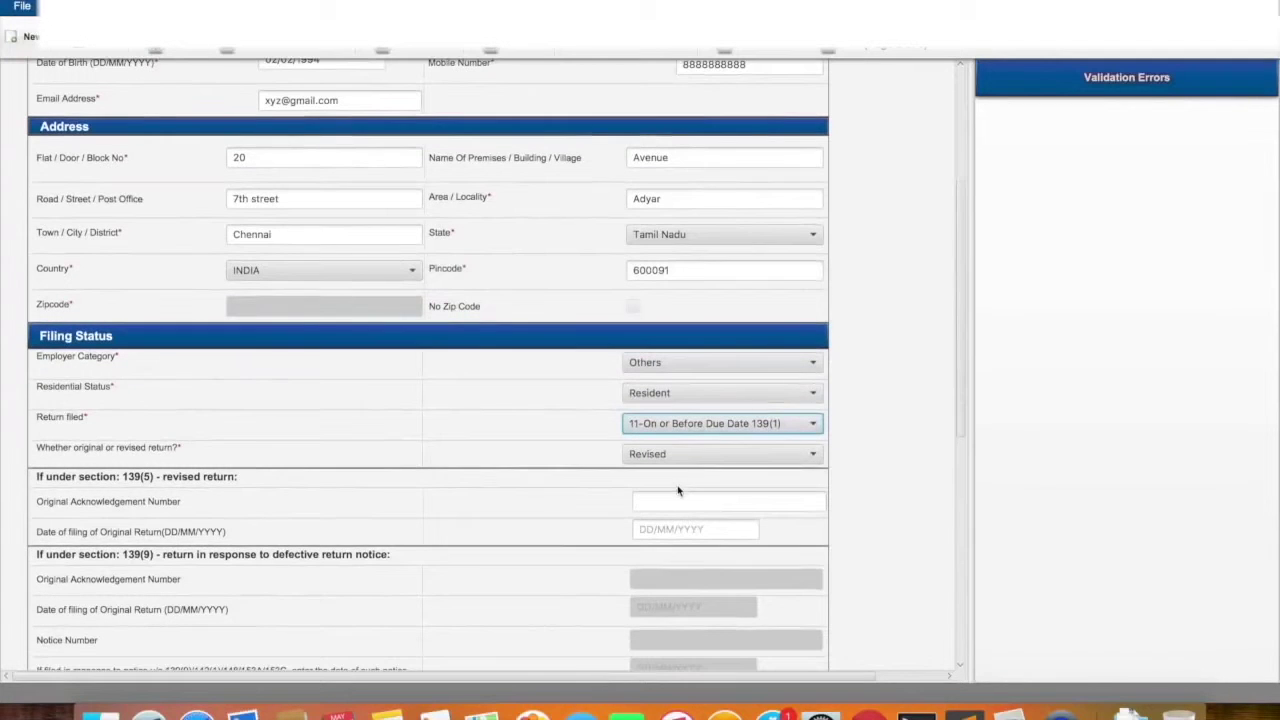
Set the return type to Original
left_click(737, 459)
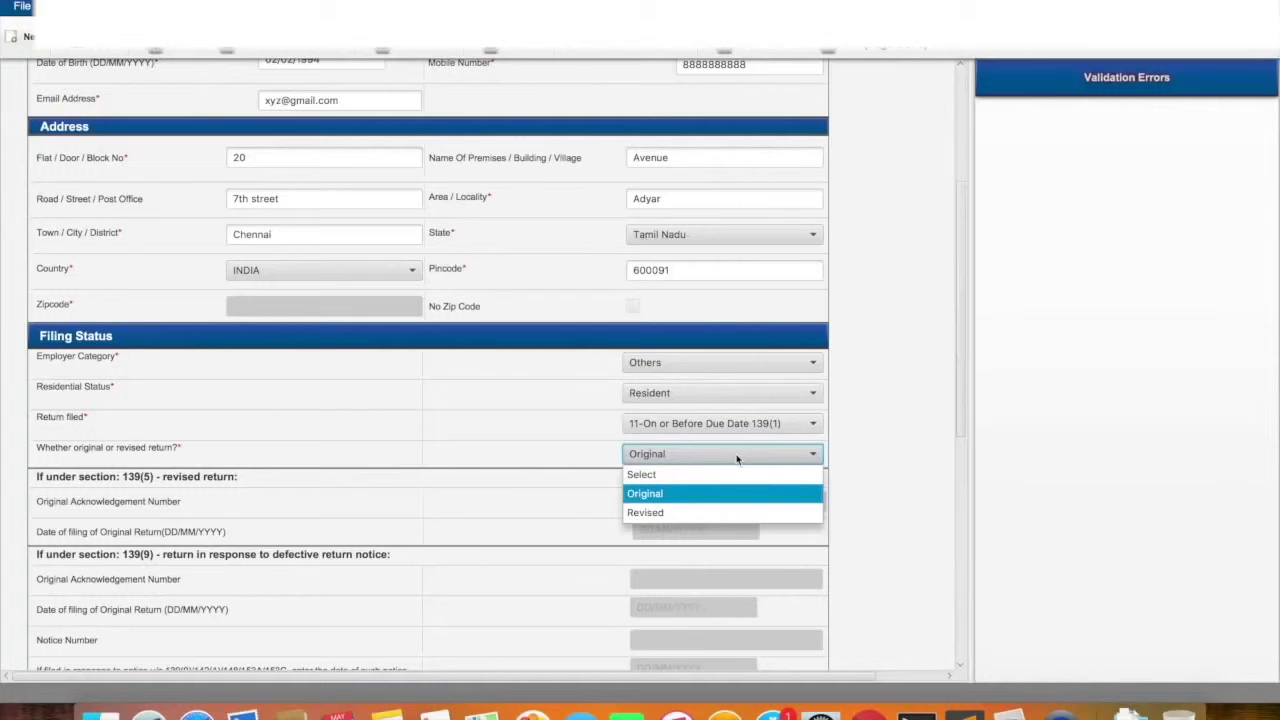
left_click(655, 494)
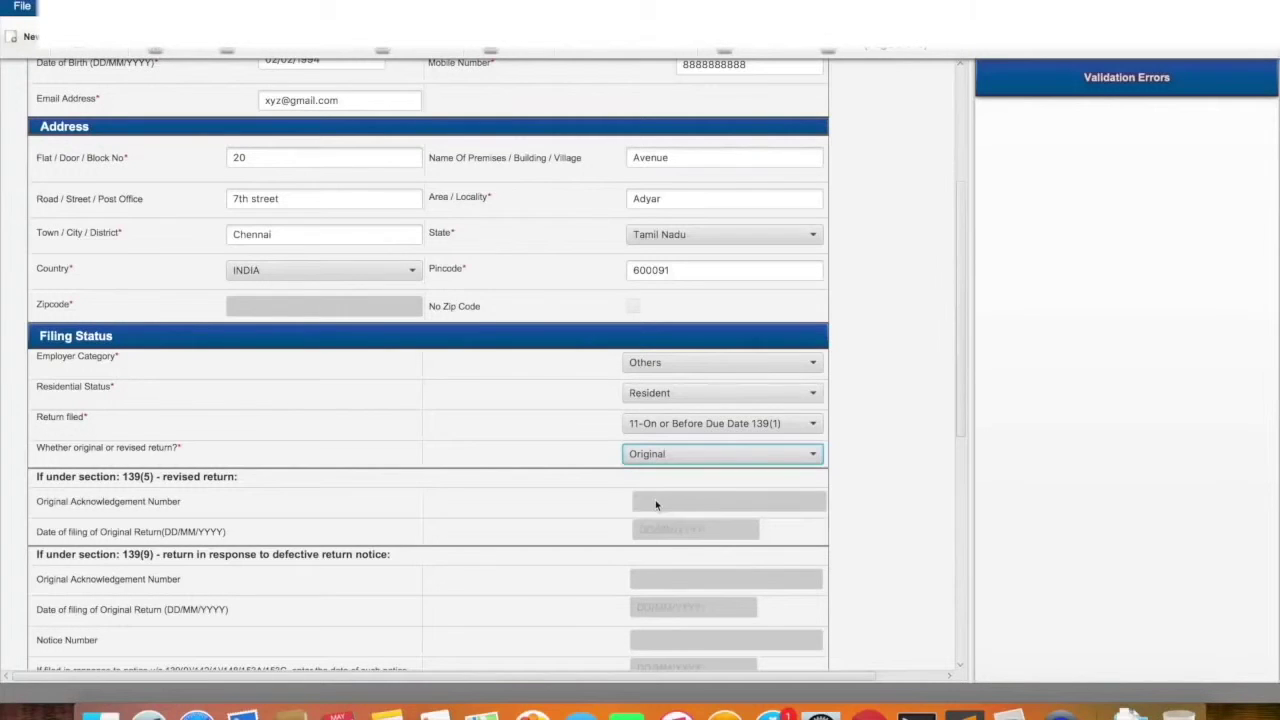
left_click(694, 457)
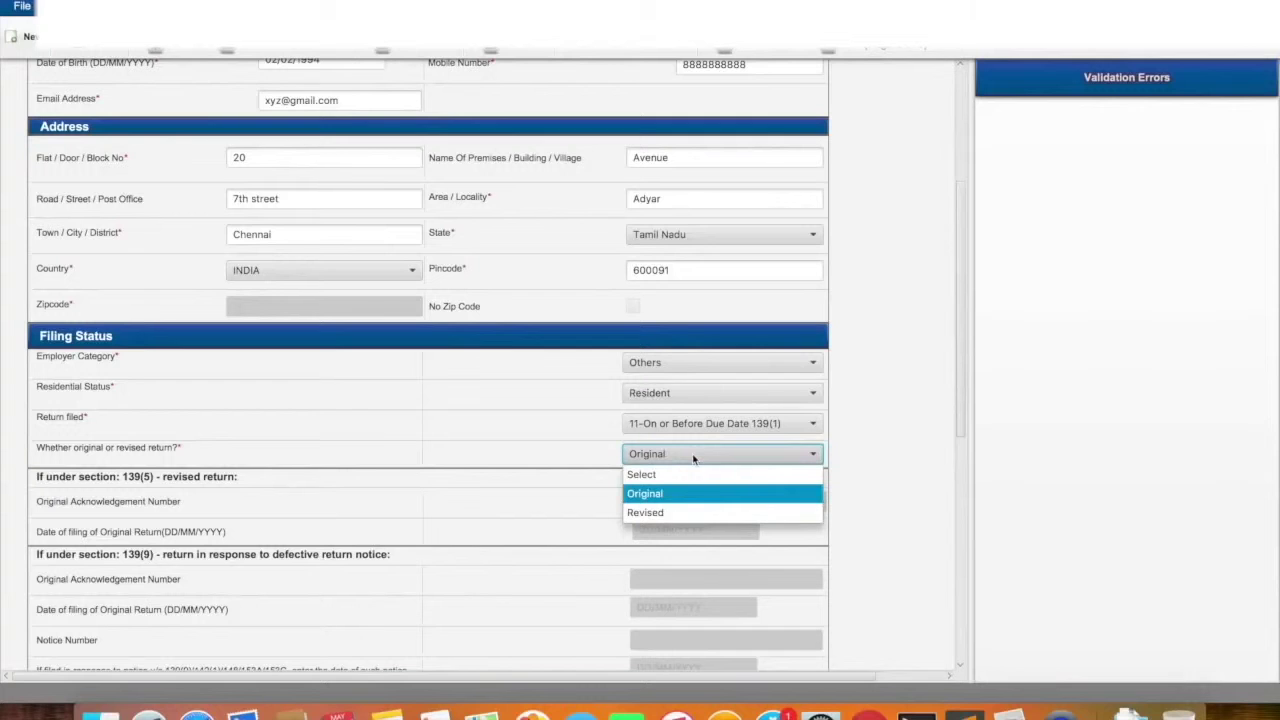
left_click(662, 514)
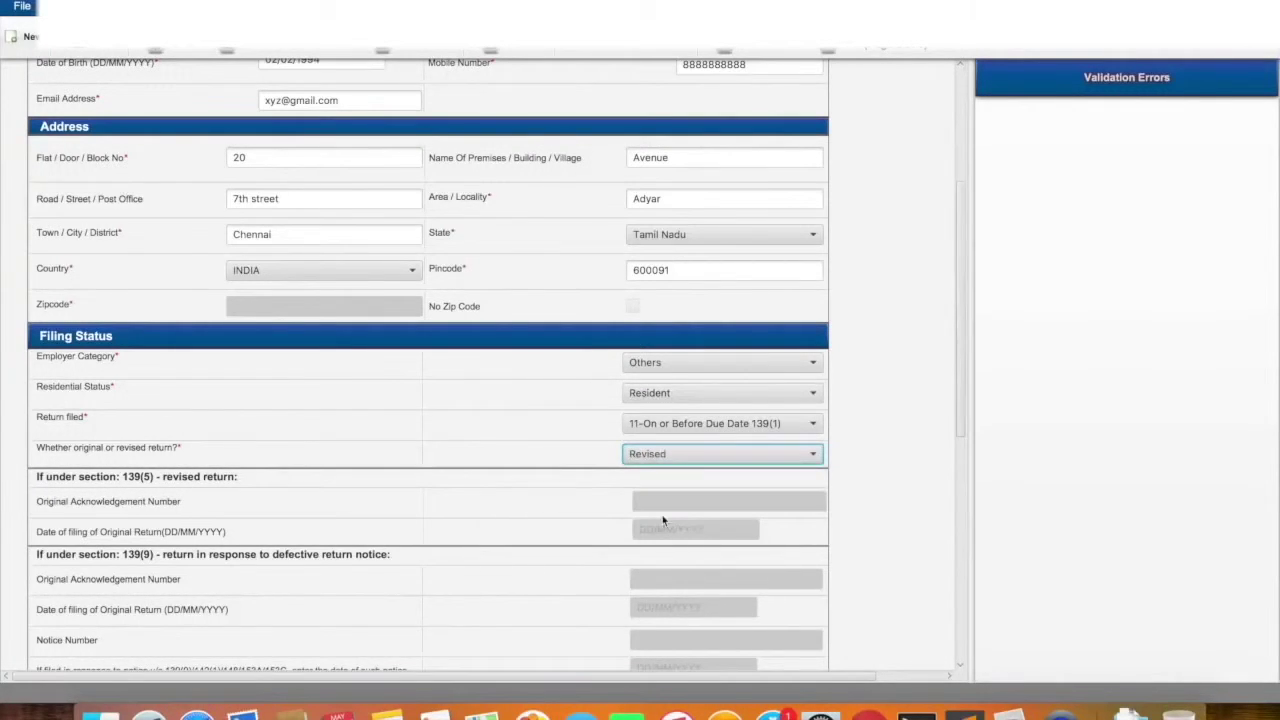
left_click(665, 454)
left_click(649, 494)
scroll(650, 497, "down", 3)
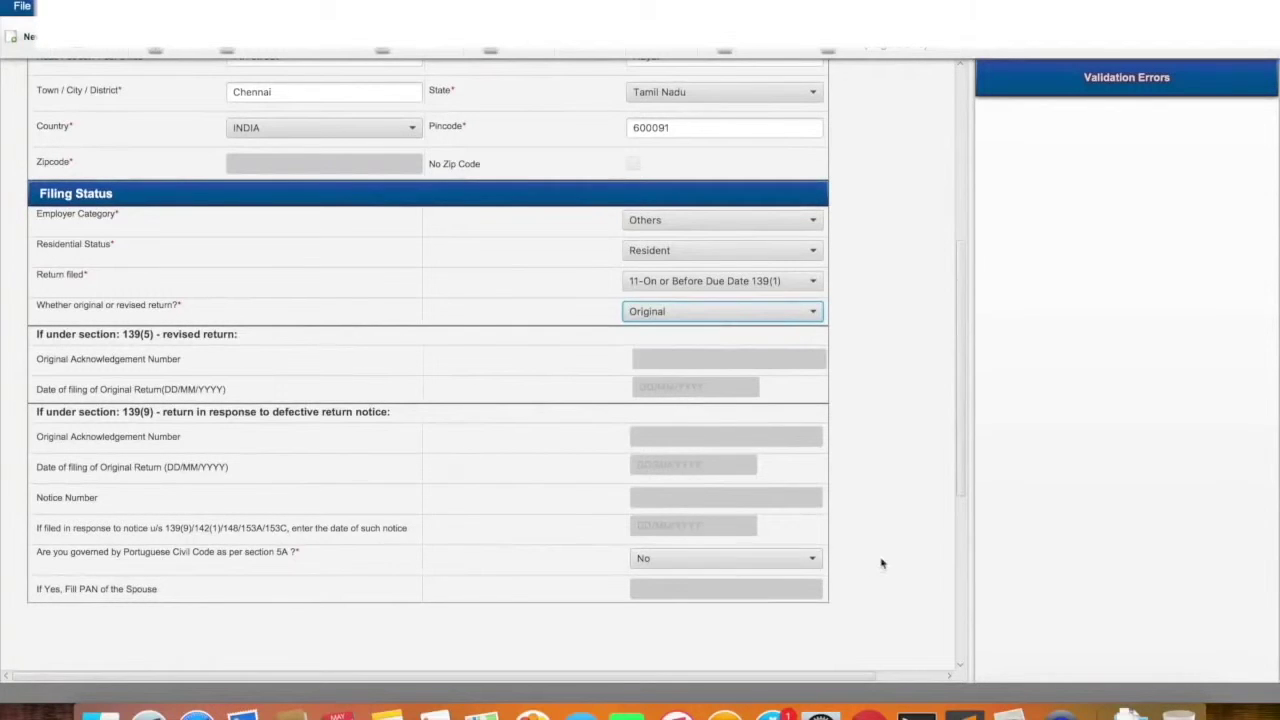
Answer No to the Portuguese Civil Code question
left_click(755, 563)
left_click(720, 601)
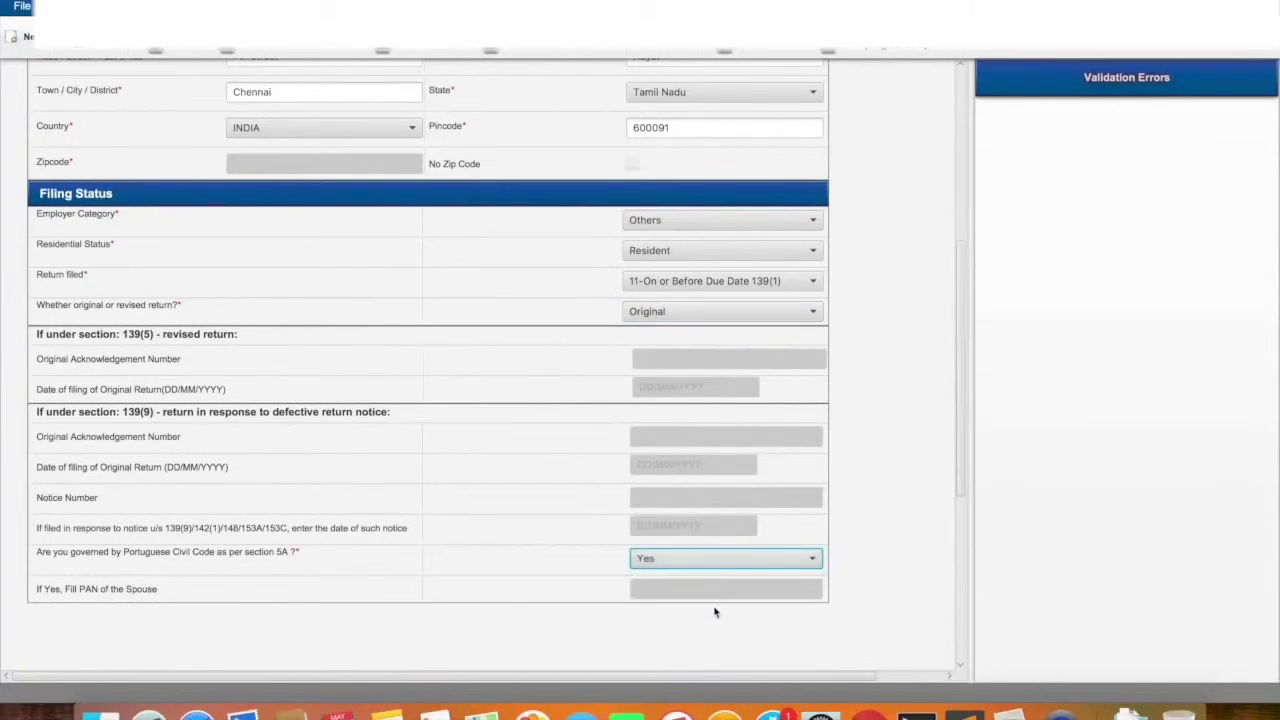
left_click(714, 563)
left_click(694, 602)
left_click(699, 557)
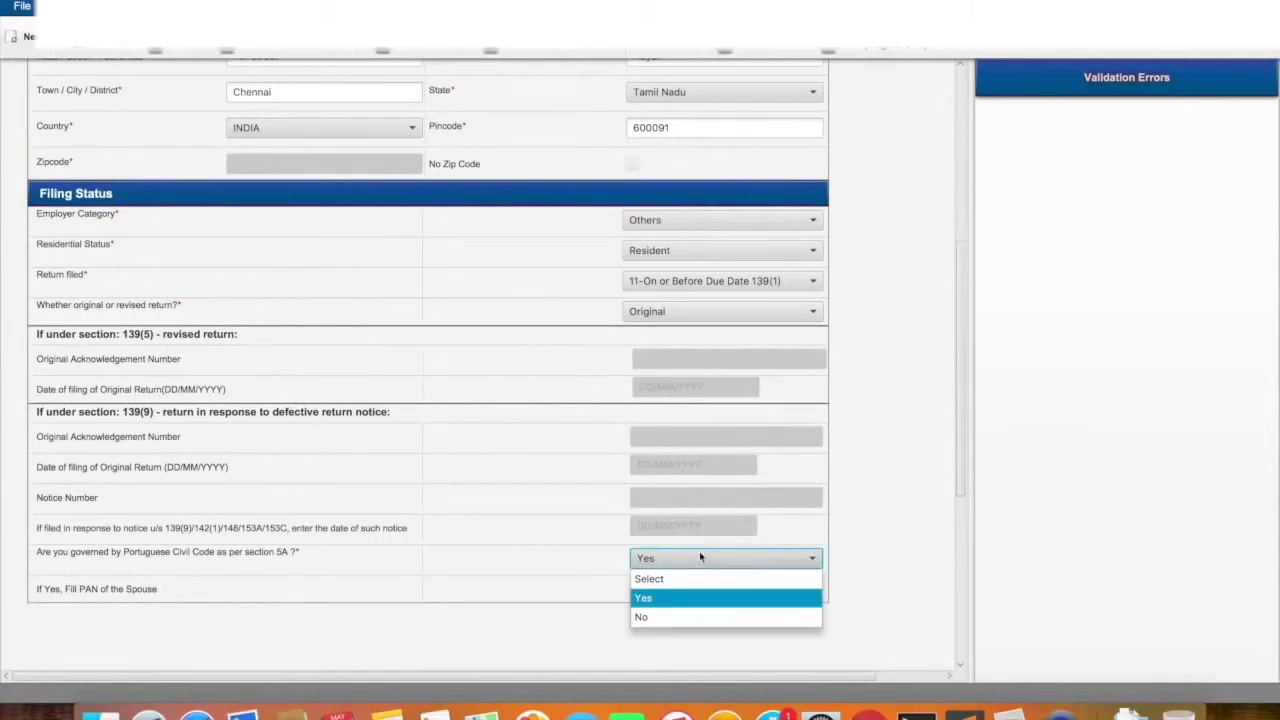
left_click(670, 605)
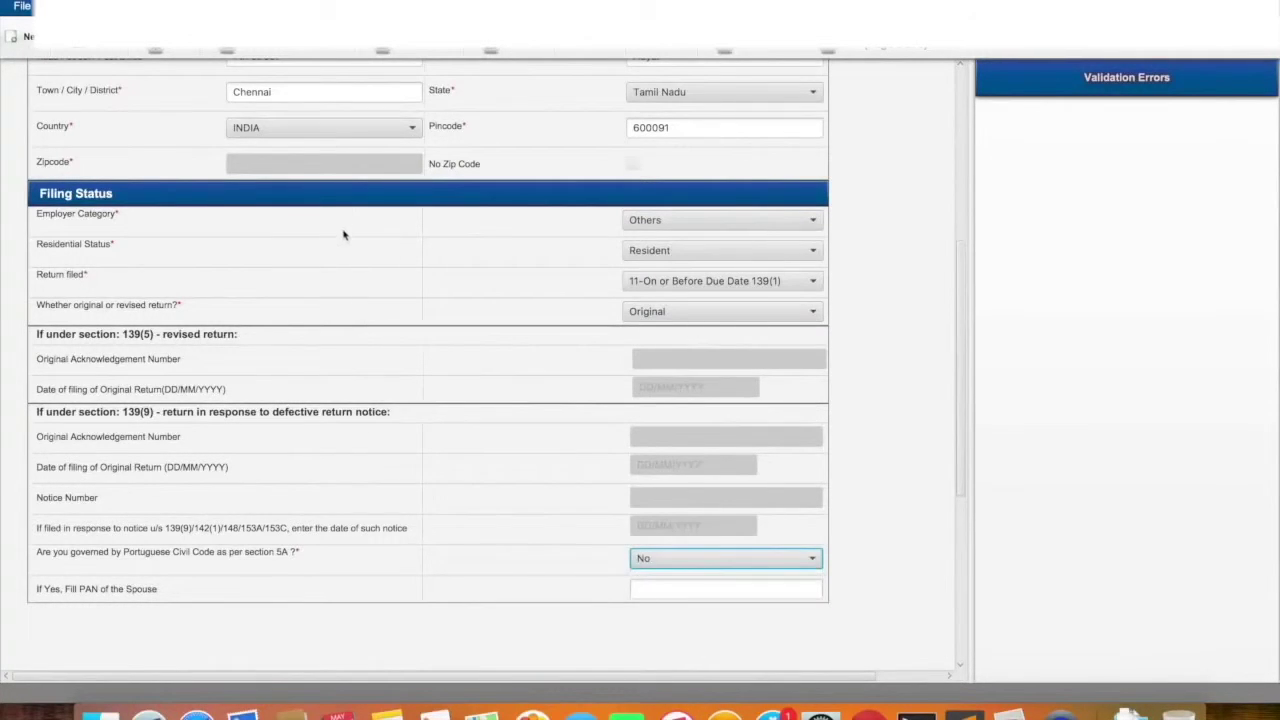
scroll(343, 236, "up", 5)
Open the Income Details page and switch to the Form 16 in the browser
left_click(258, 84)
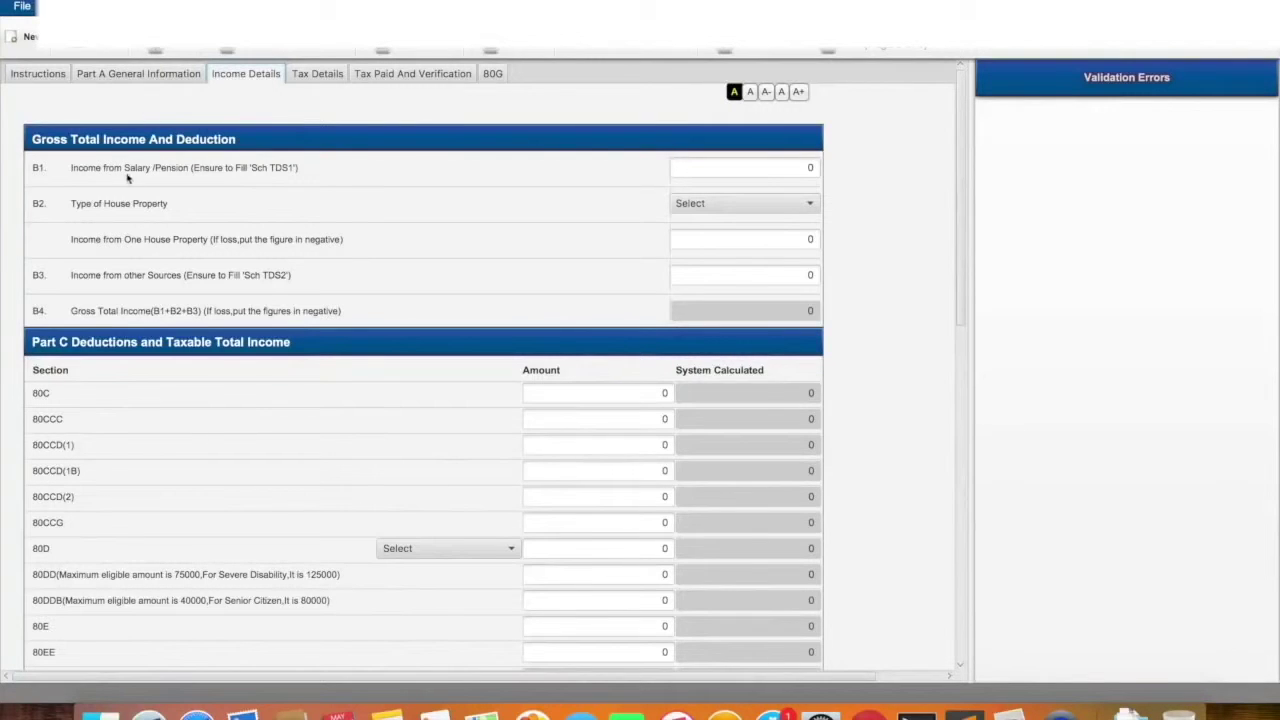
key("cmd+Tab")
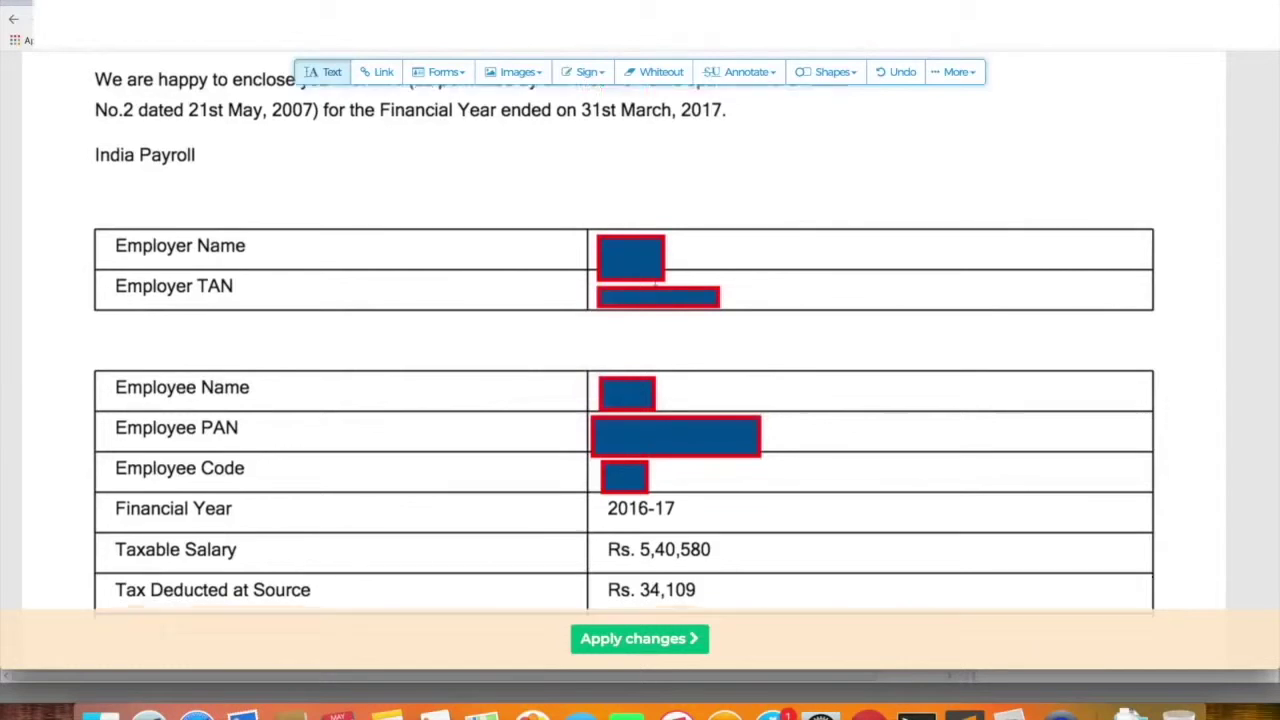
scroll(655, 284, "down", 5)
scroll(655, 284, "down", 1)
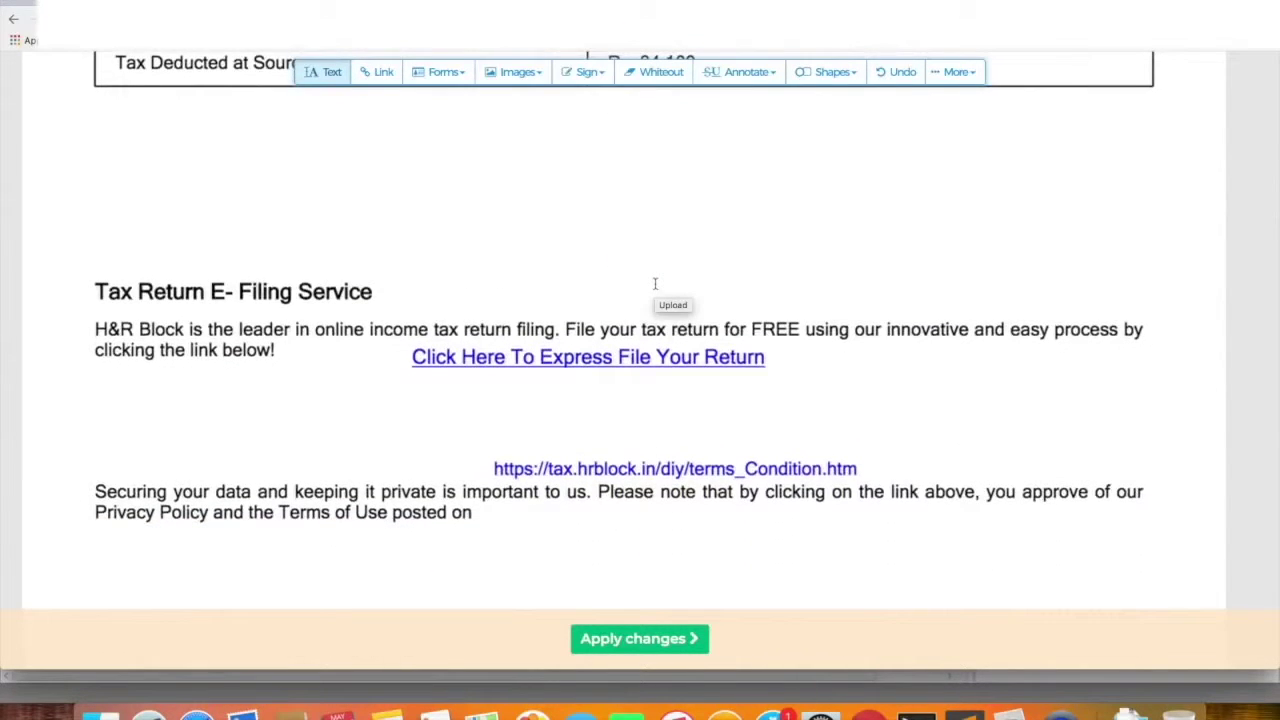
scroll(238, 203, "up", 10)
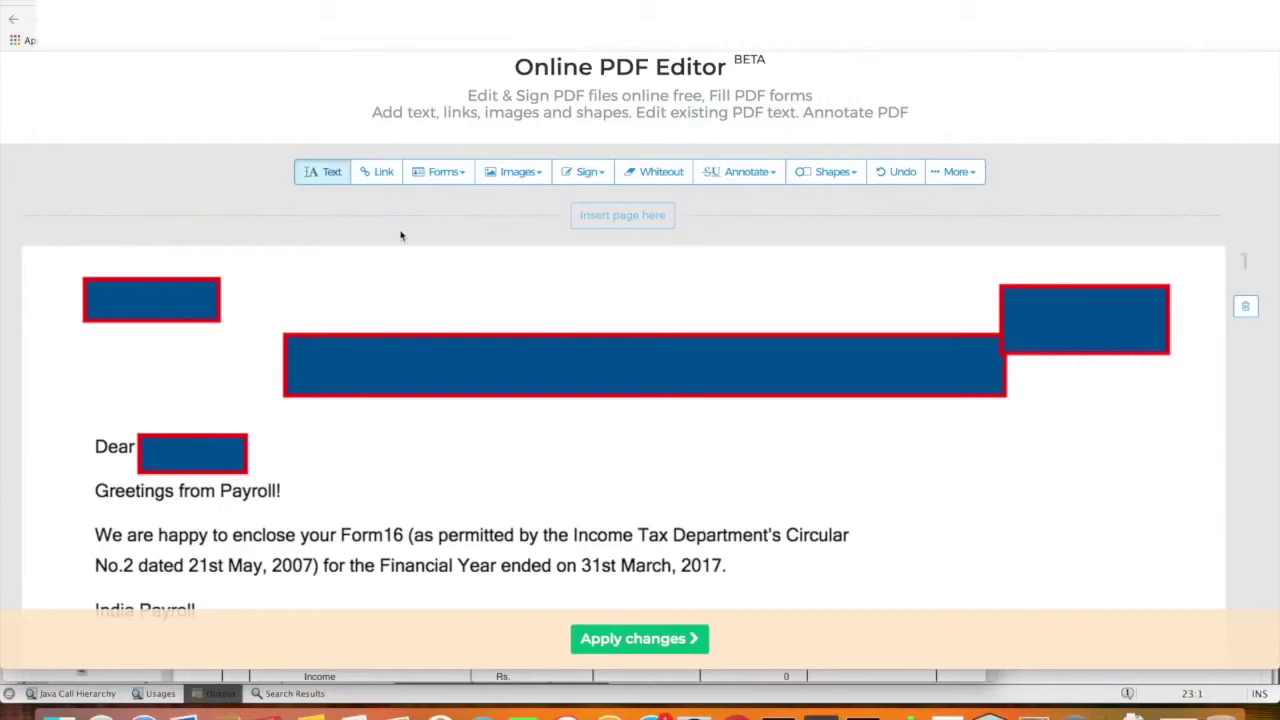
scroll(401, 236, "down", 1)
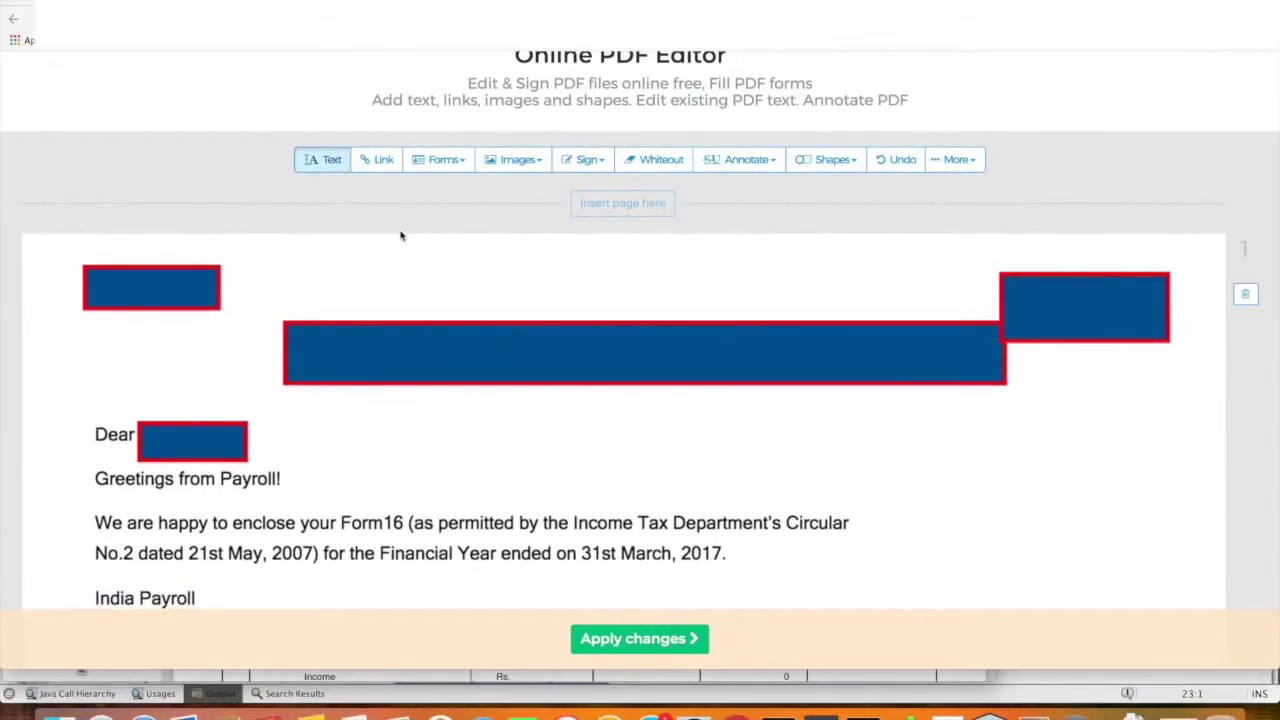
scroll(401, 236, "down", 1)
scroll(401, 236, "down", 1)
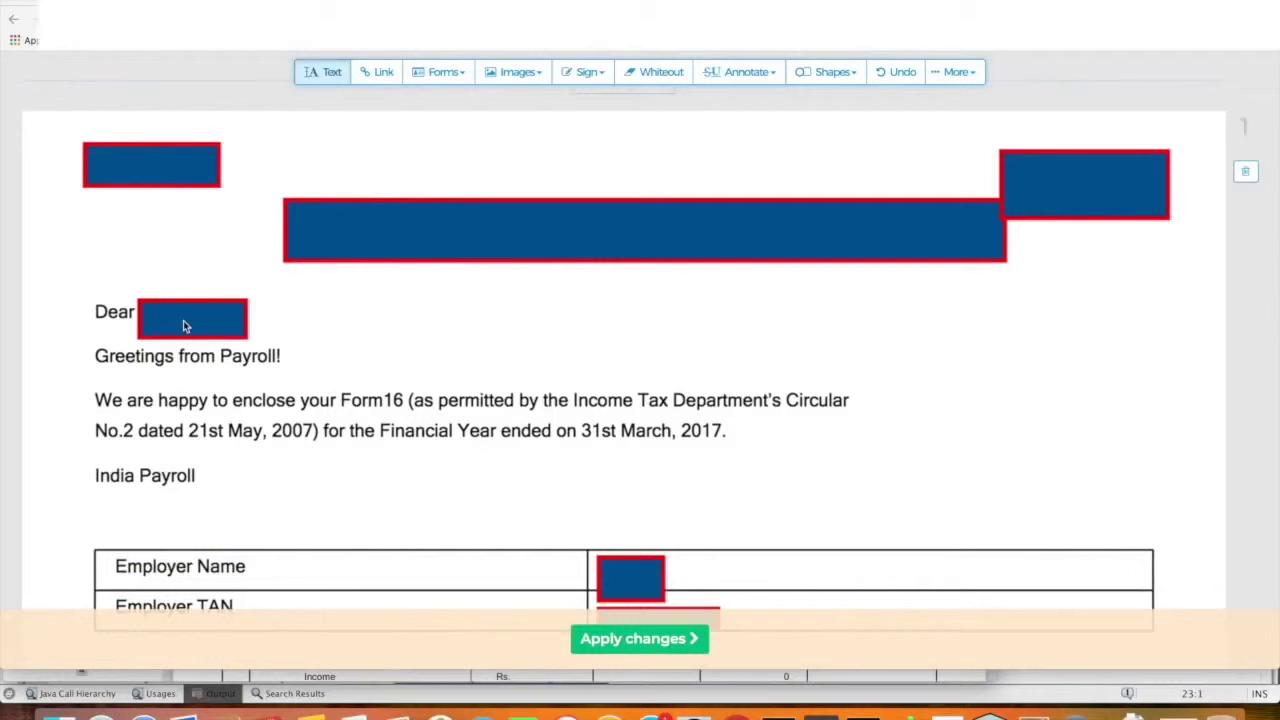
scroll(326, 354, "down", 5)
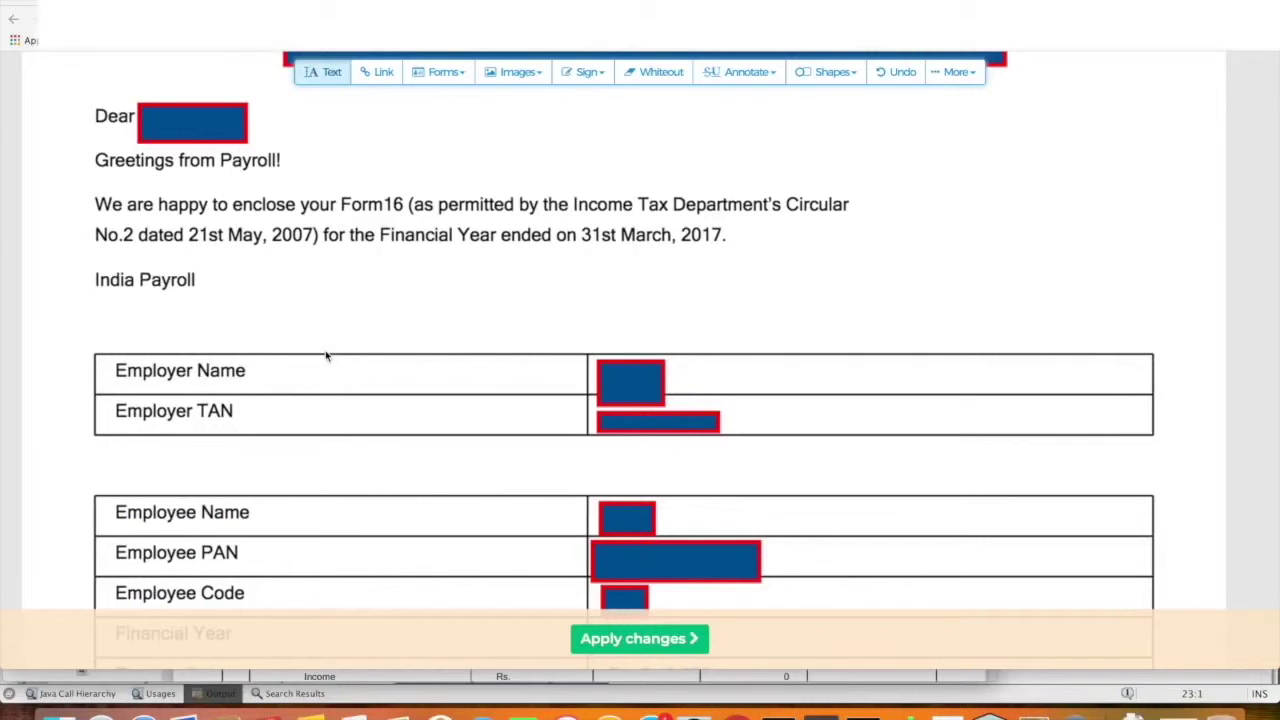
scroll(326, 354, "down", 2)
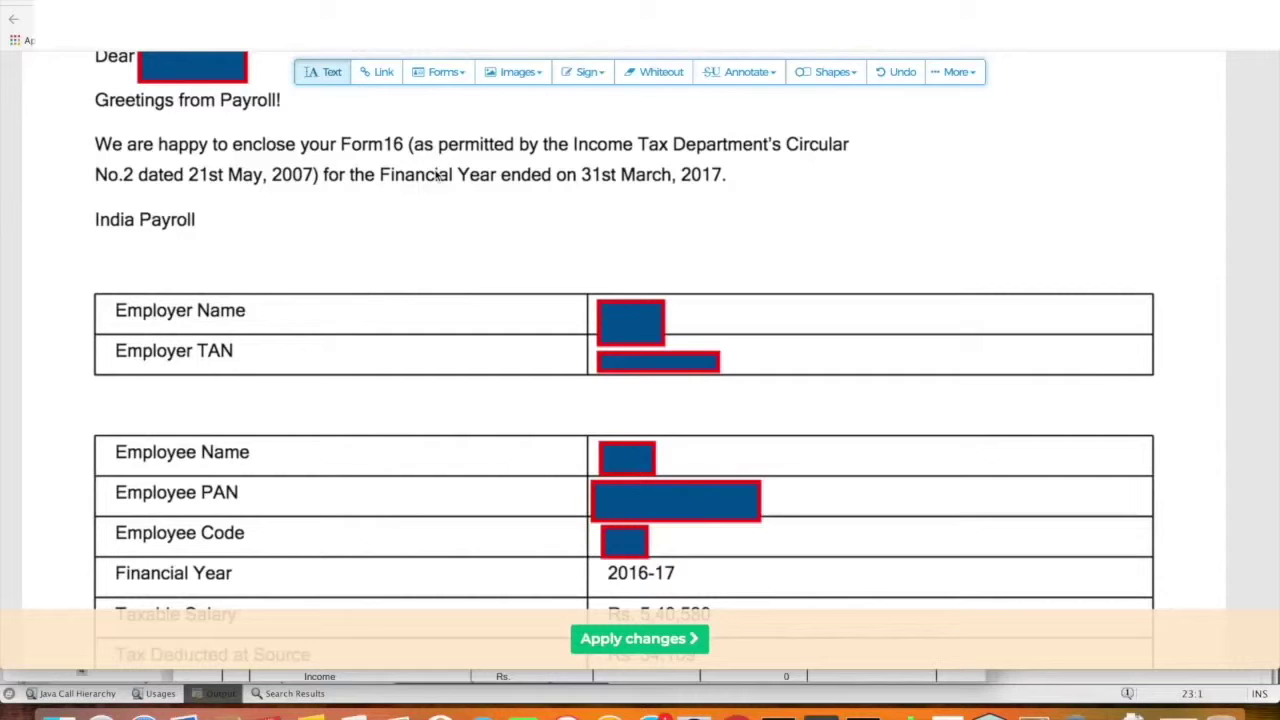
scroll(414, 300, "down", 2)
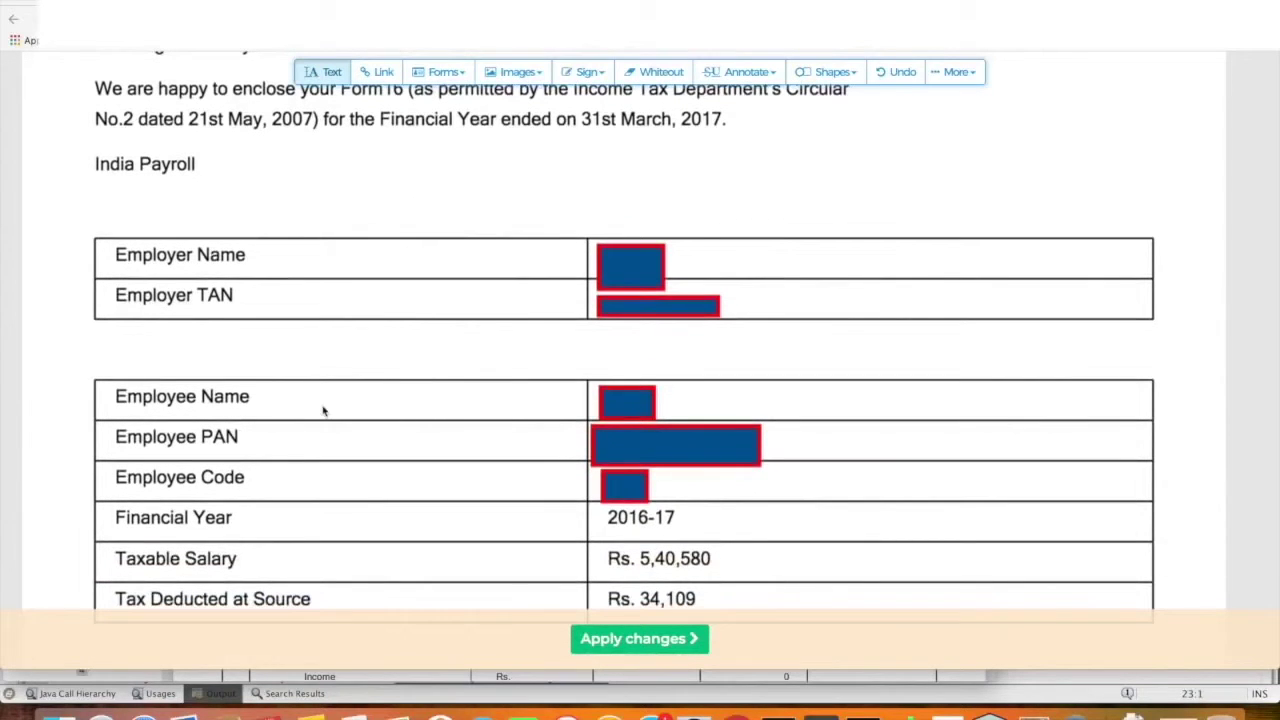
scroll(267, 443, "down", 2)
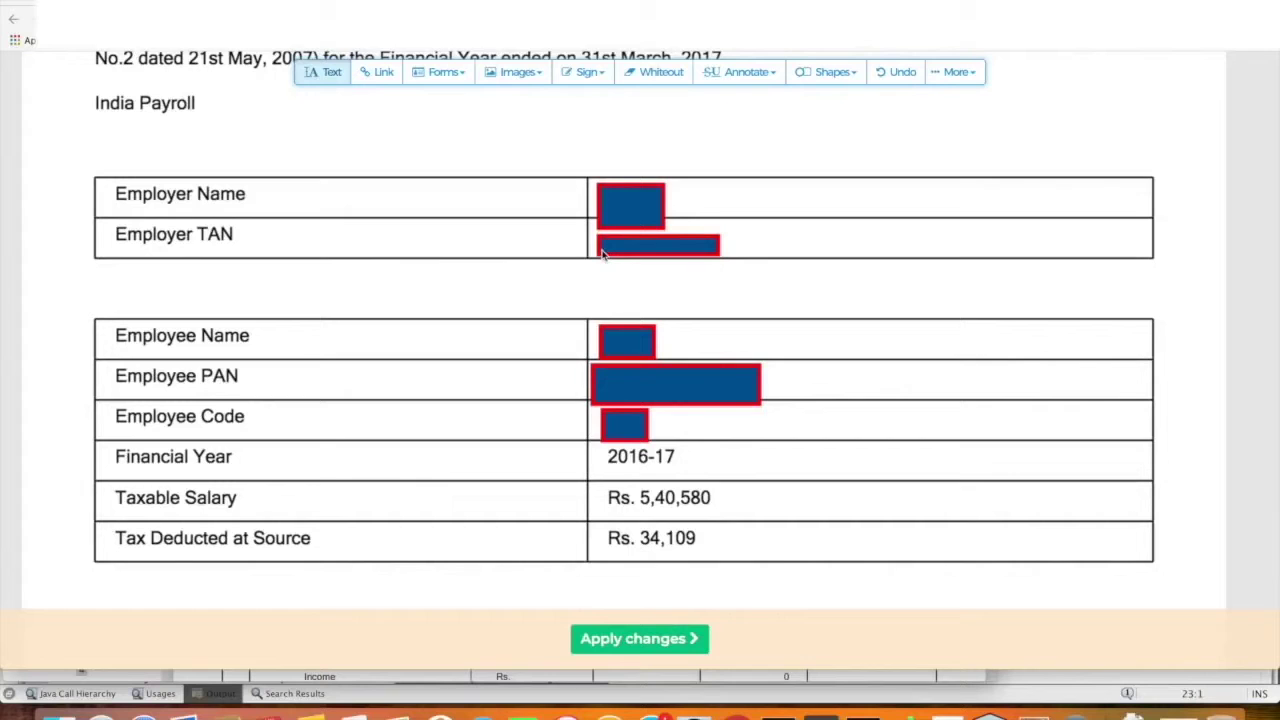
scroll(602, 253, "down", 3)
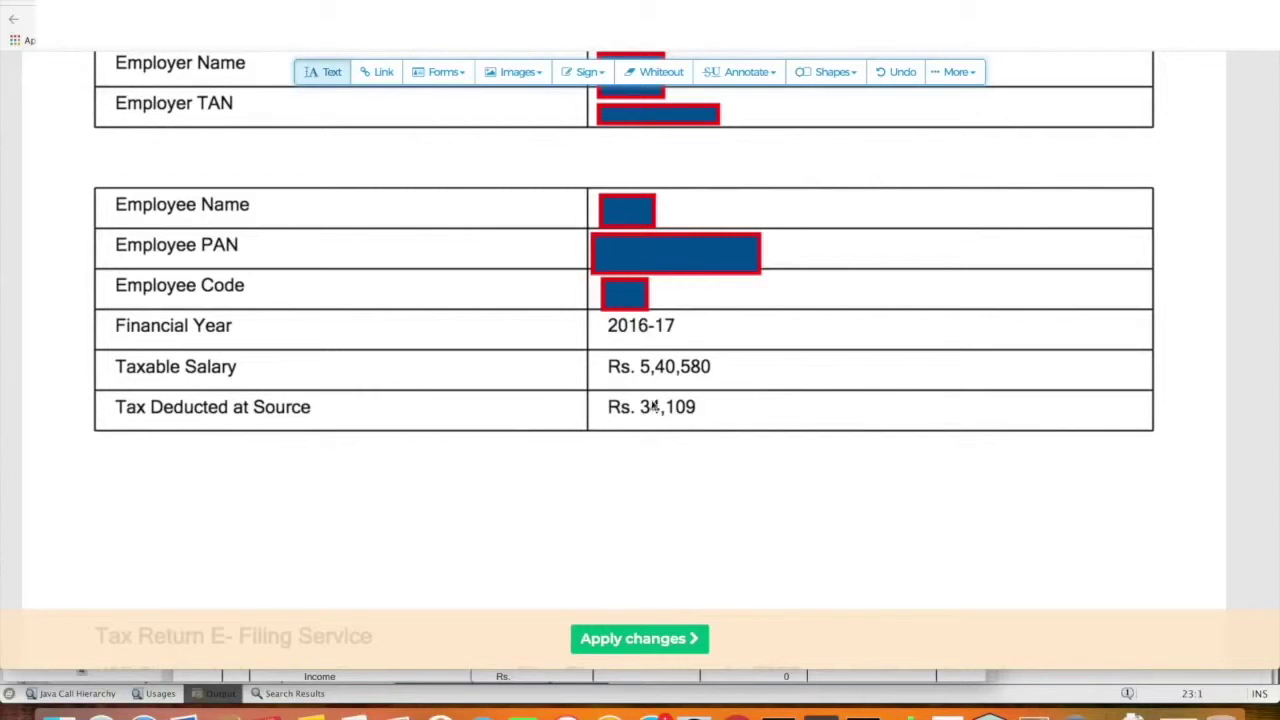
scroll(658, 421, "down", 10)
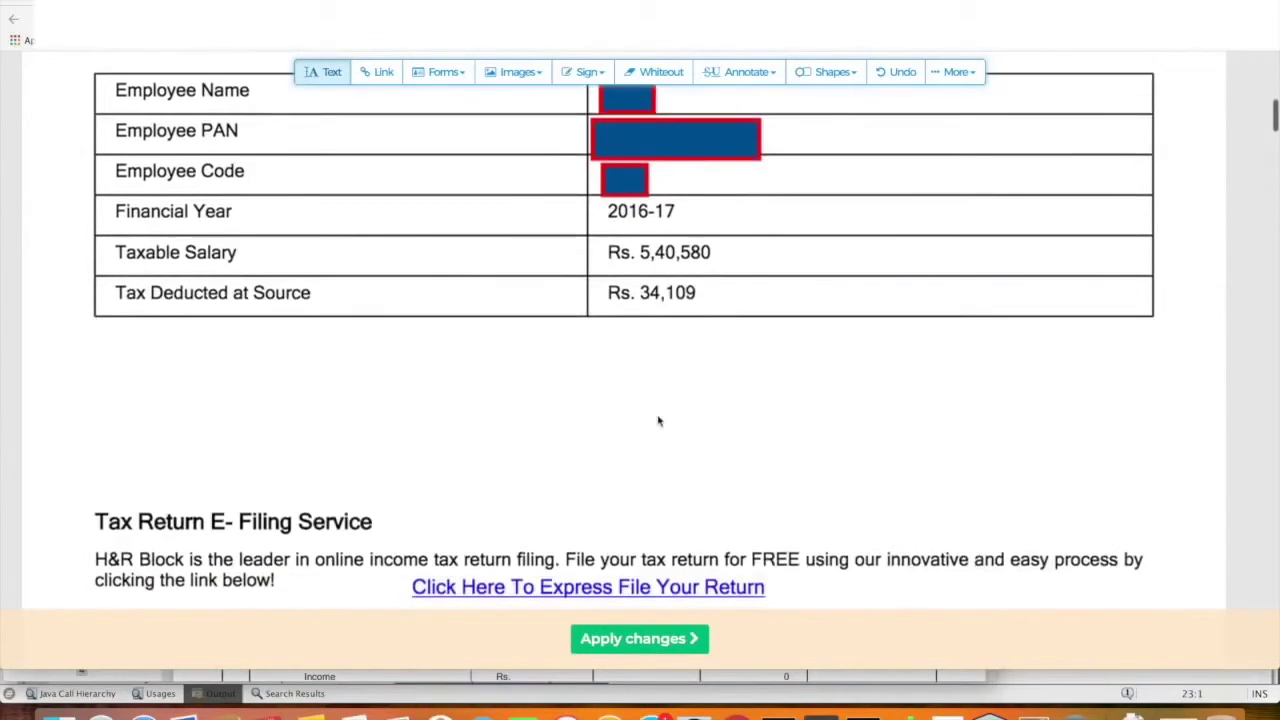
scroll(658, 421, "down", 10)
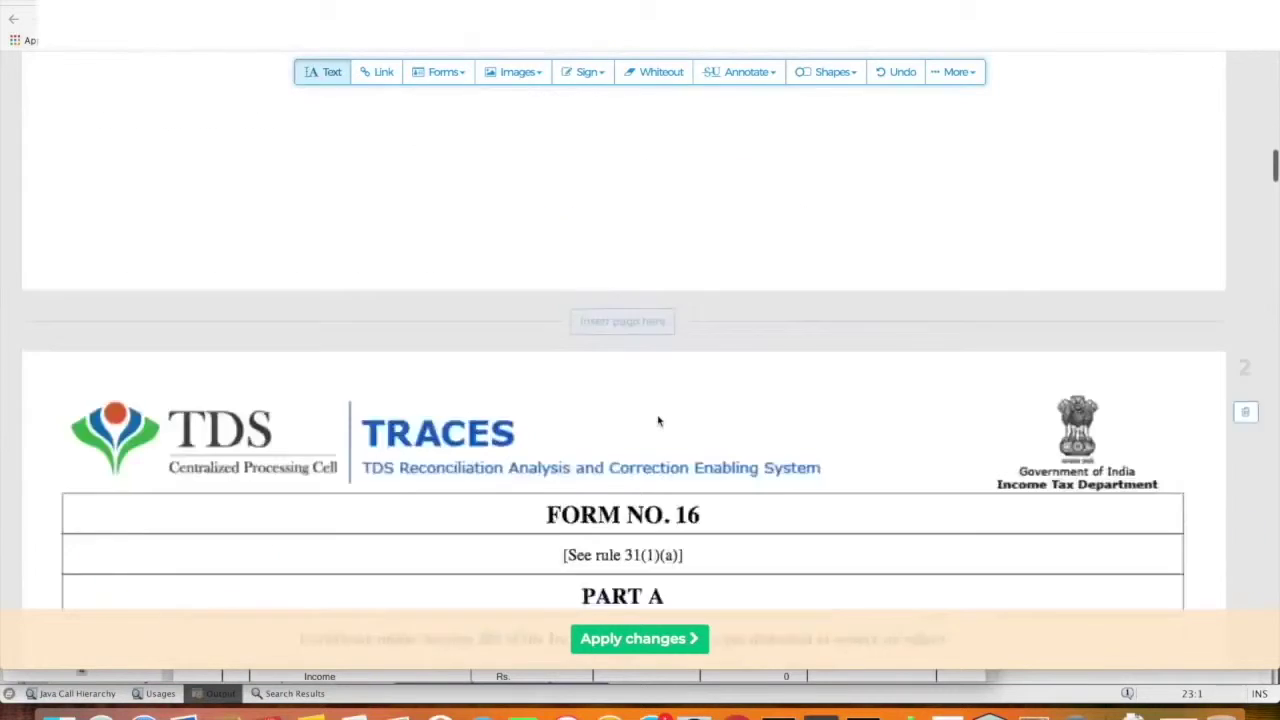
scroll(658, 421, "down", 3)
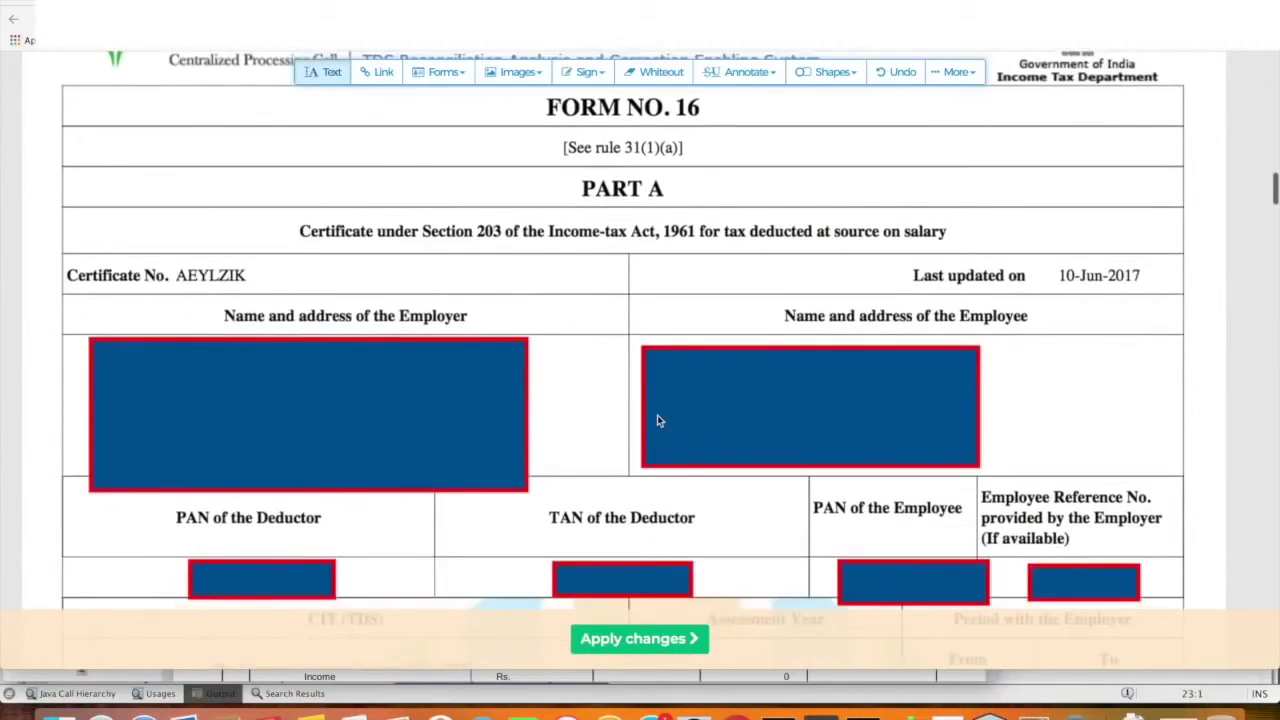
scroll(657, 421, "up", 2)
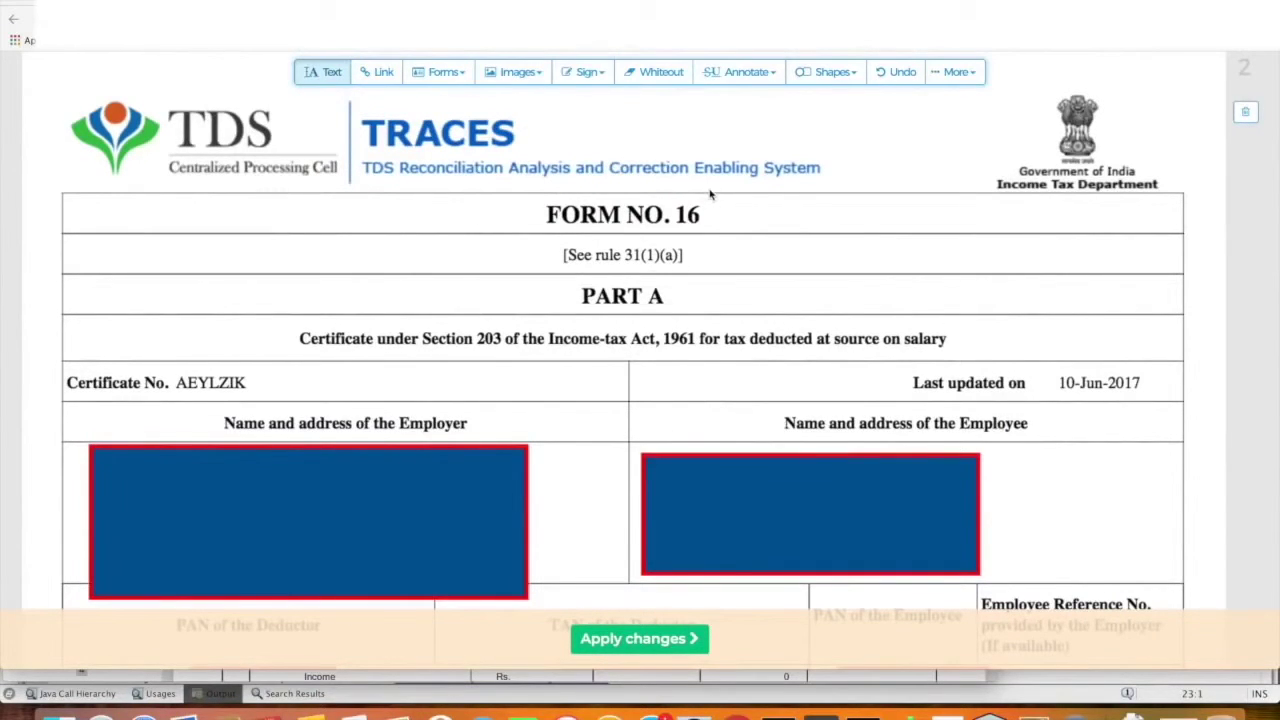
scroll(710, 193, "down", 6)
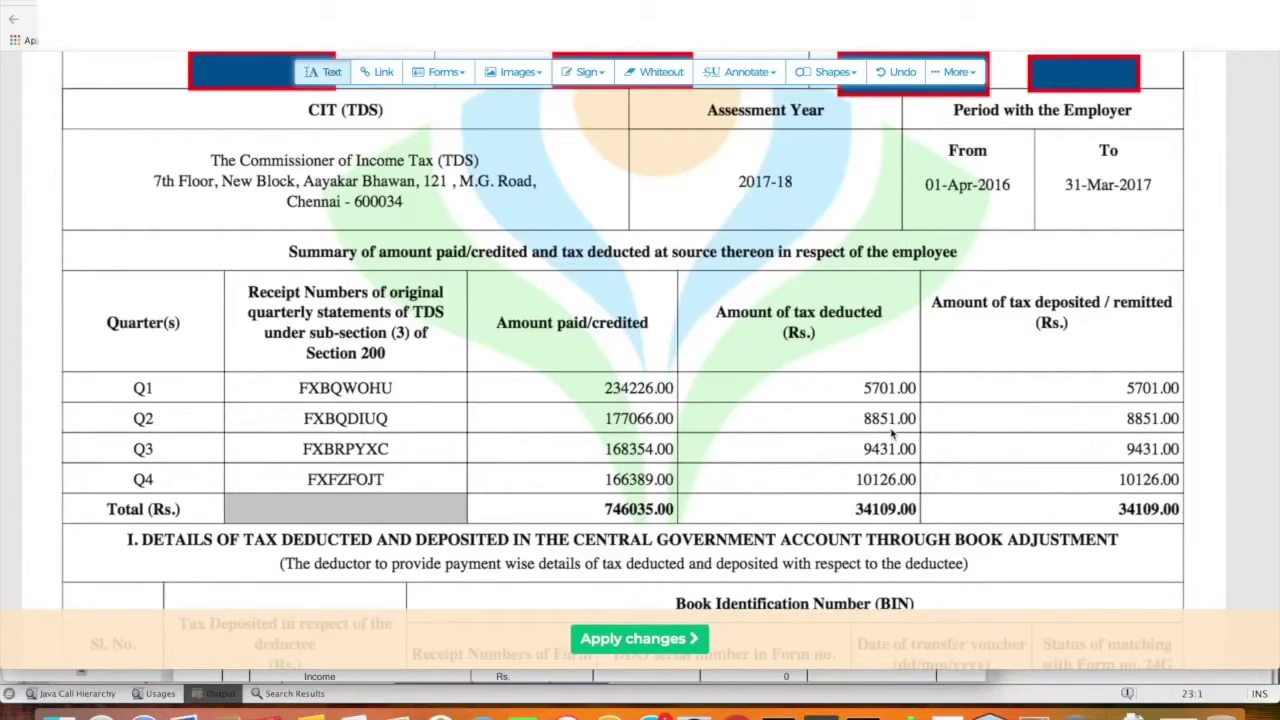
scroll(893, 432, "down", 2)
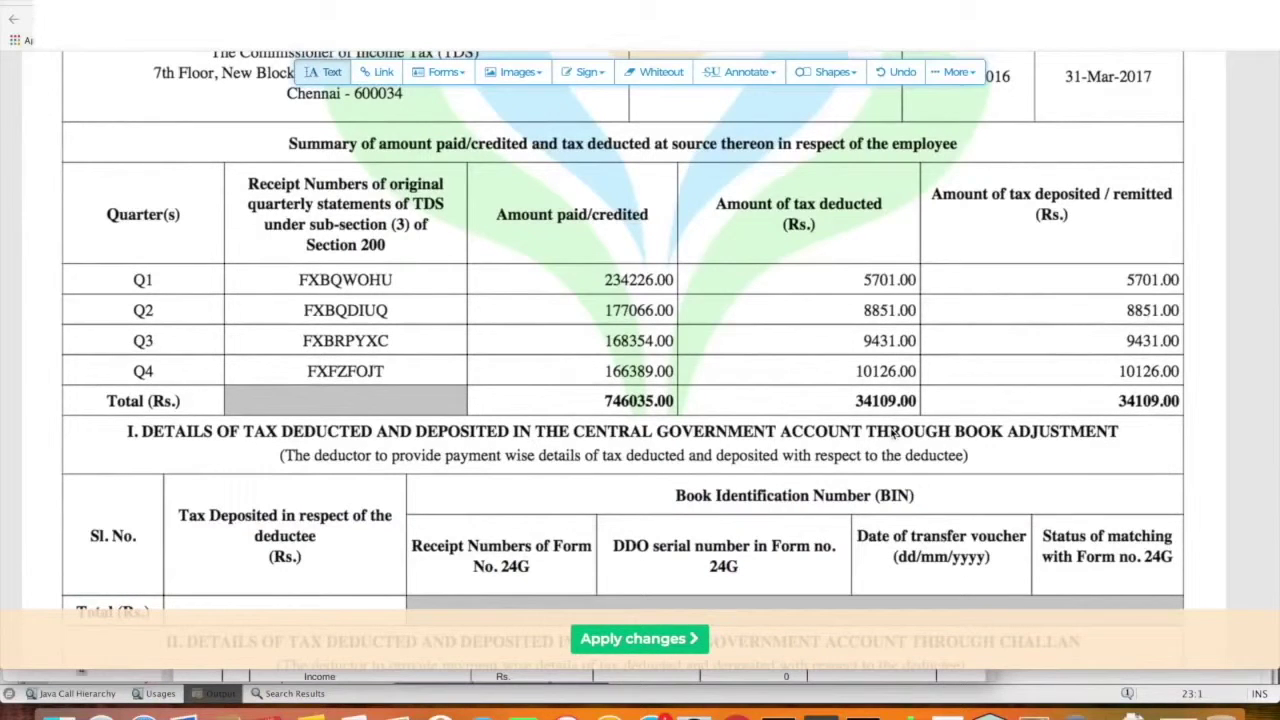
scroll(893, 432, "down", 2)
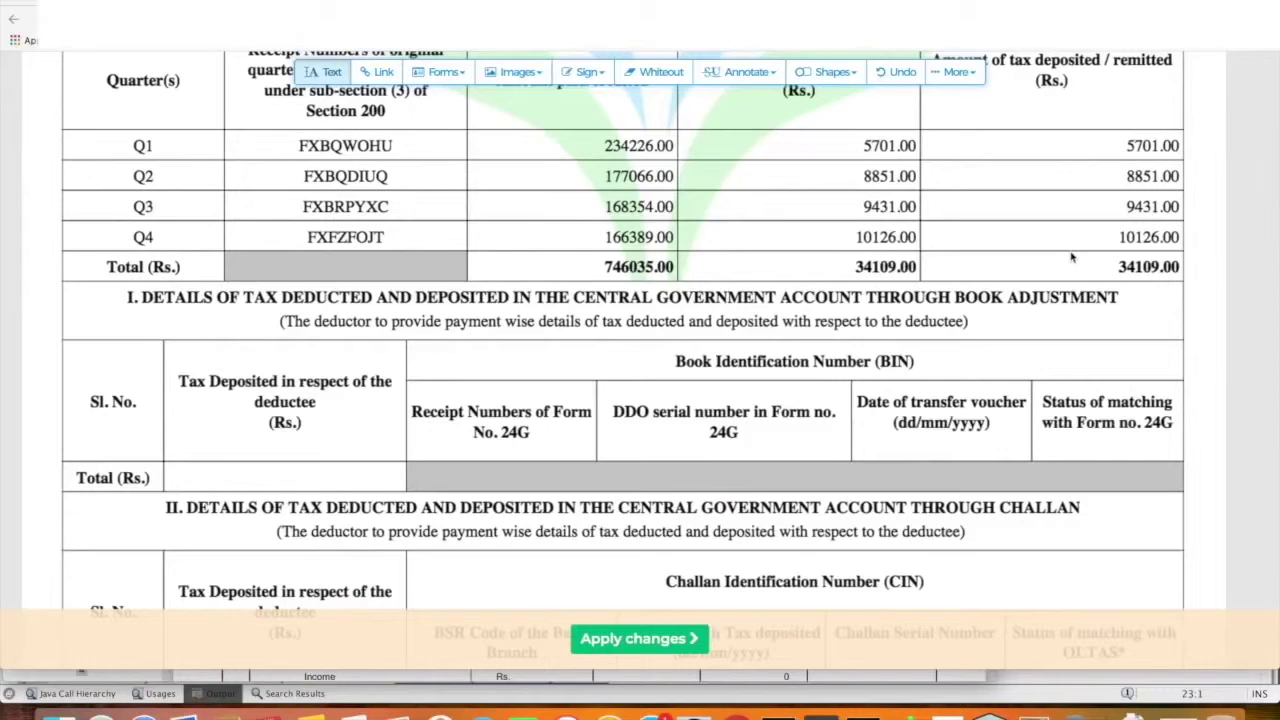
scroll(1071, 258, "down", 10)
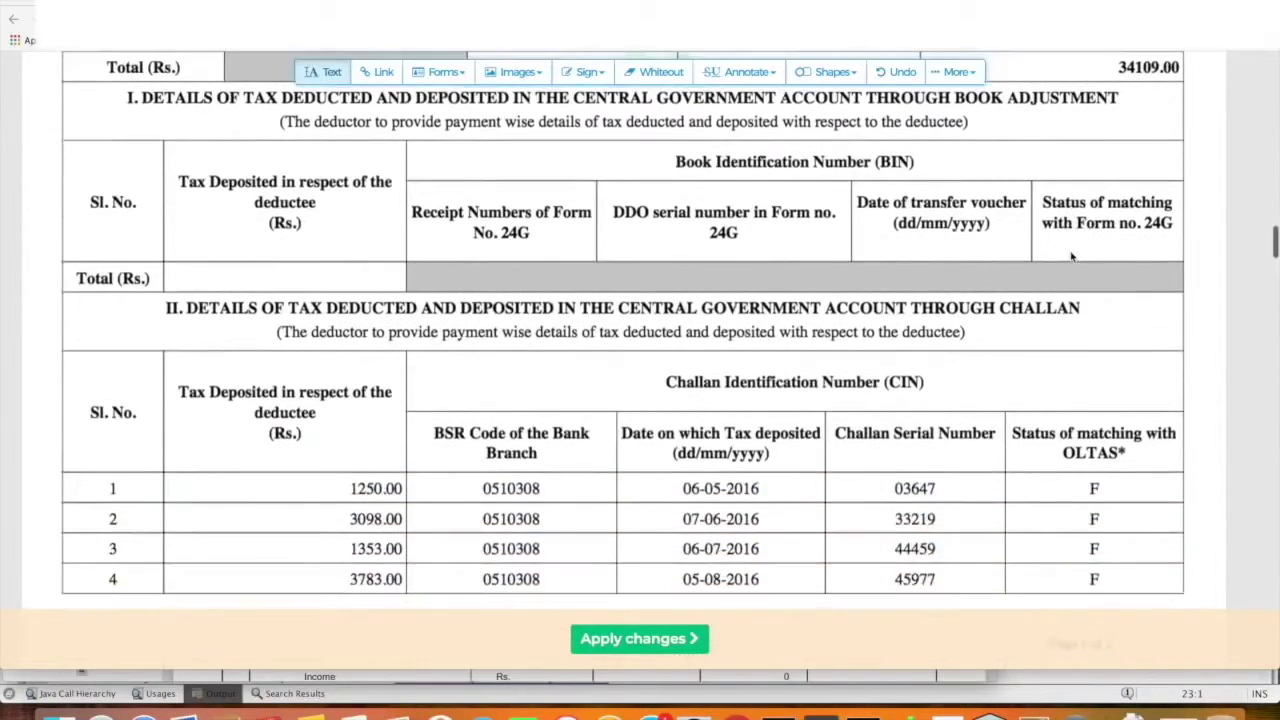
scroll(1071, 258, "down", 10)
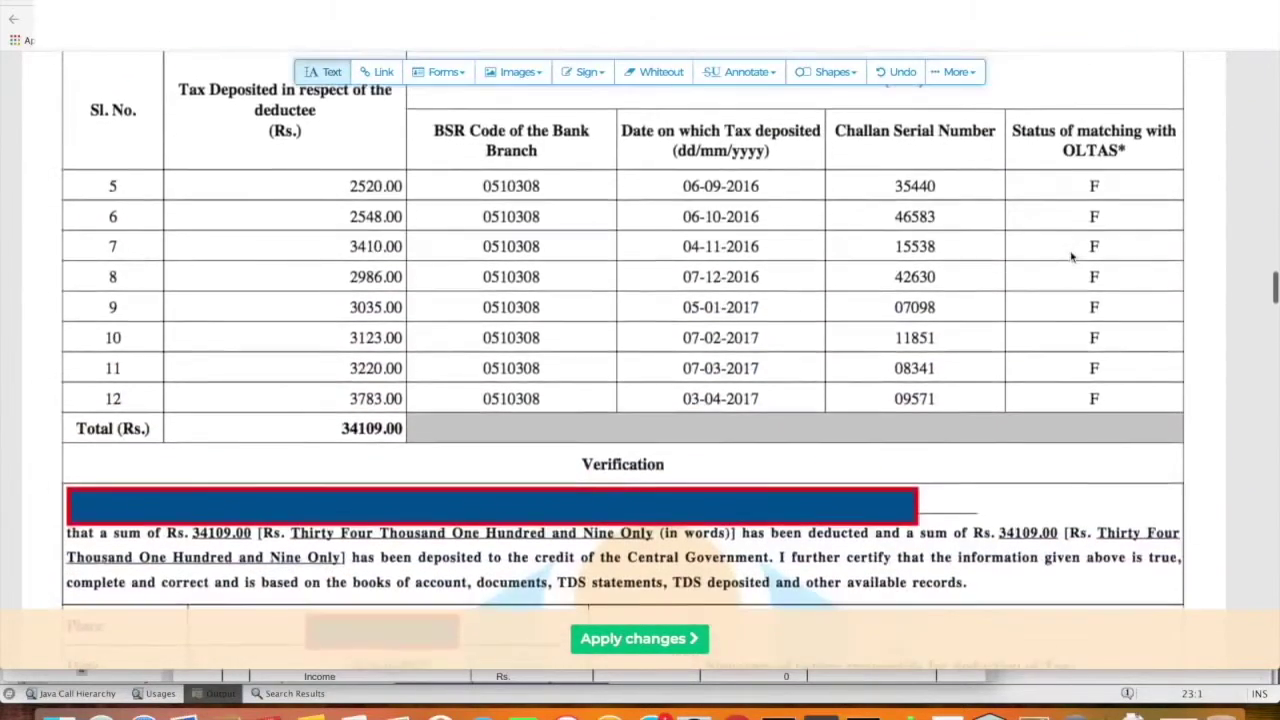
scroll(1071, 258, "down", 10)
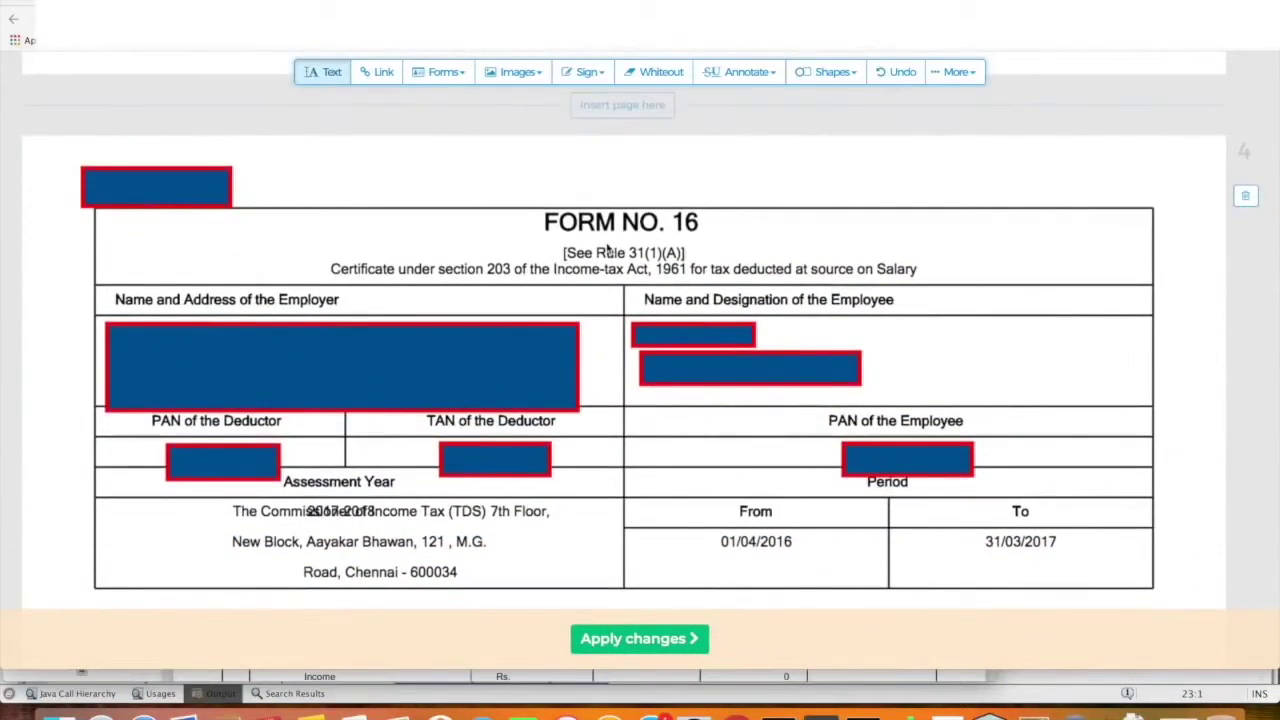
scroll(710, 242, "down", 3)
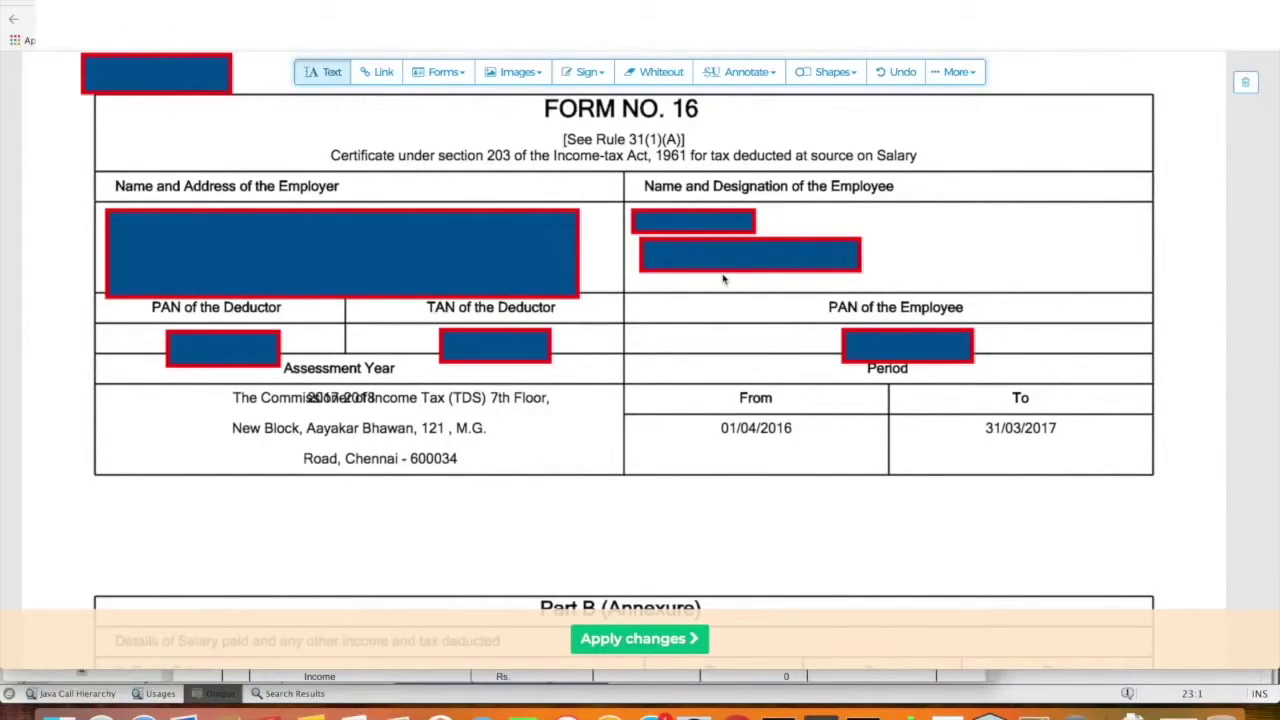
scroll(724, 279, "down", 1)
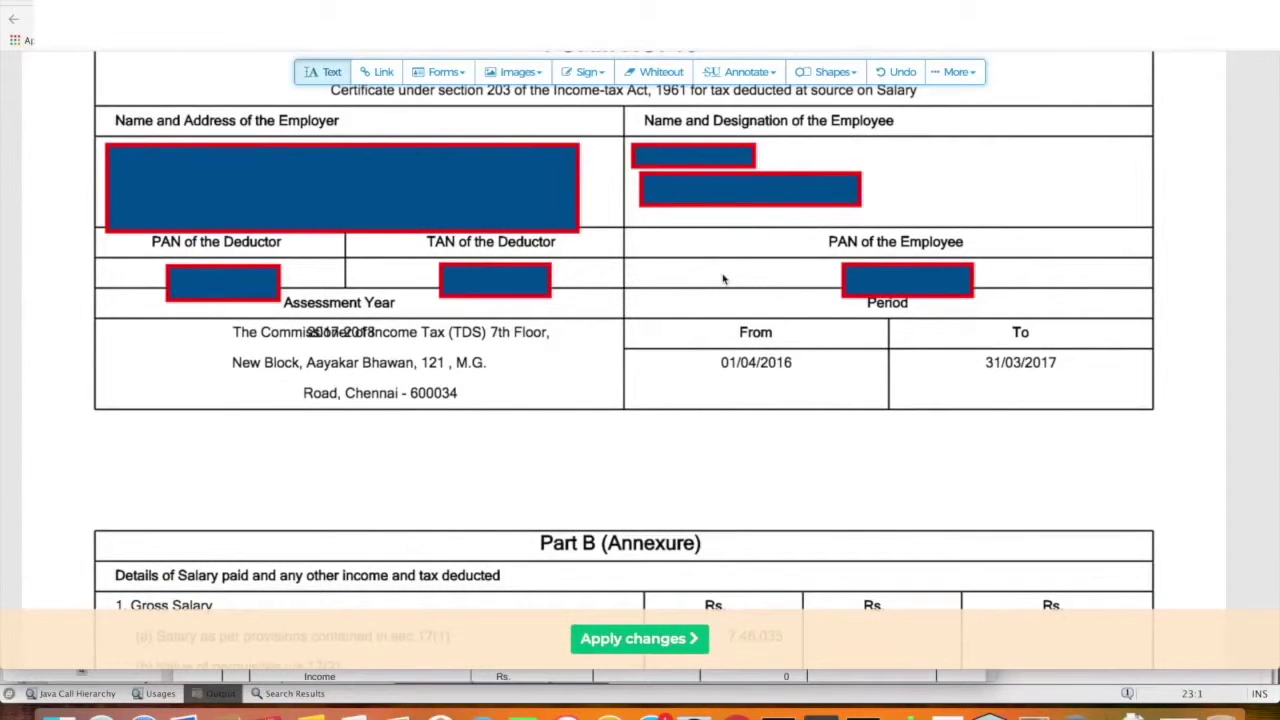
scroll(724, 279, "down", 1)
scroll(723, 278, "up", 2)
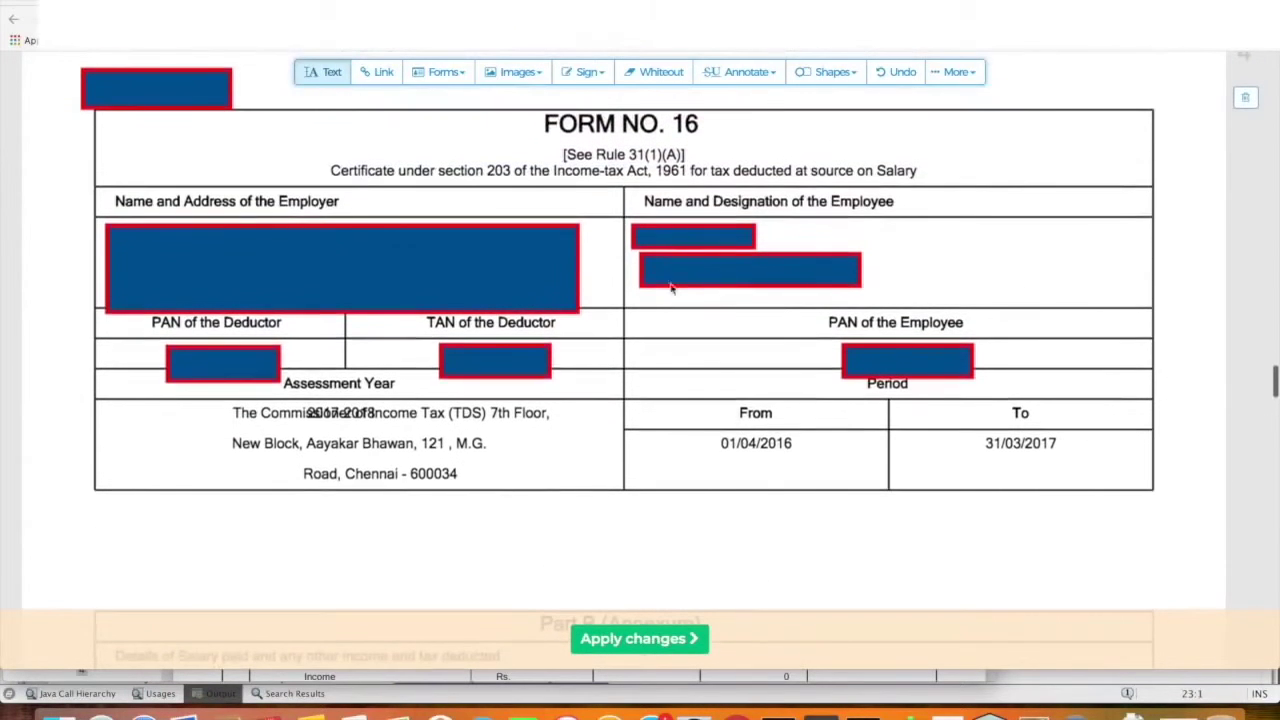
scroll(528, 338, "down", 1)
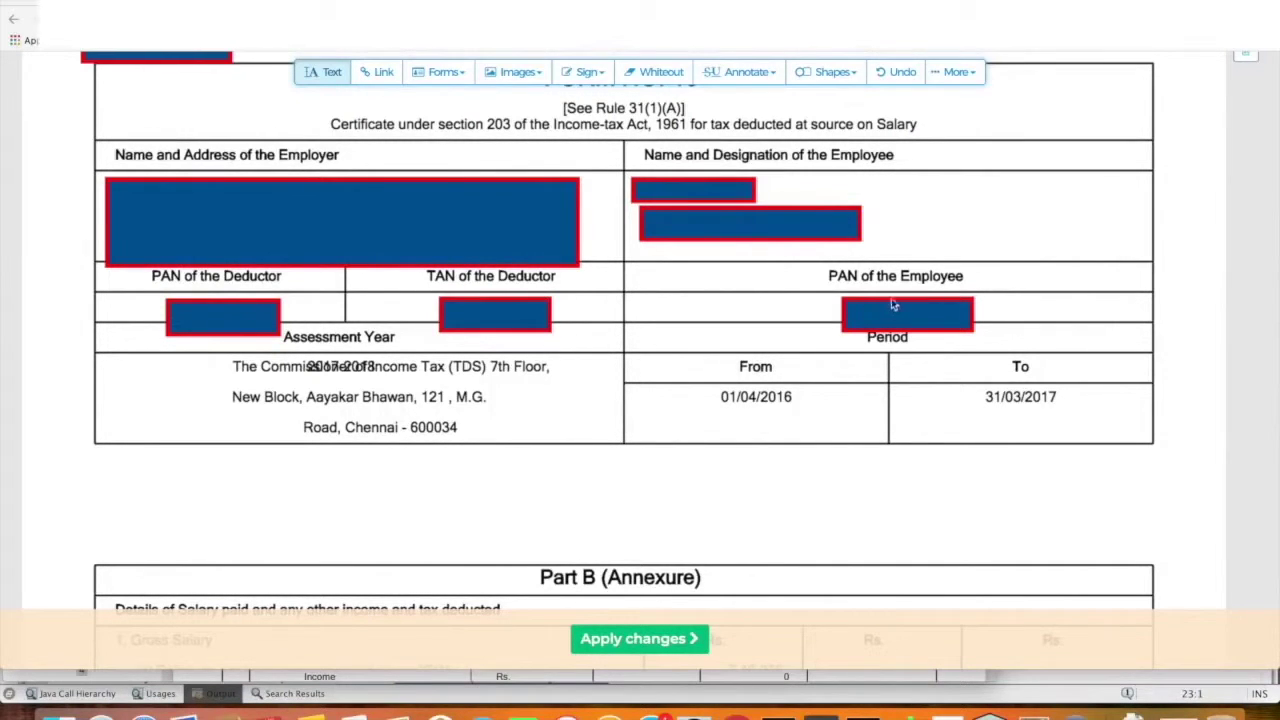
scroll(877, 311, "down", 1)
scroll(879, 316, "down", 1)
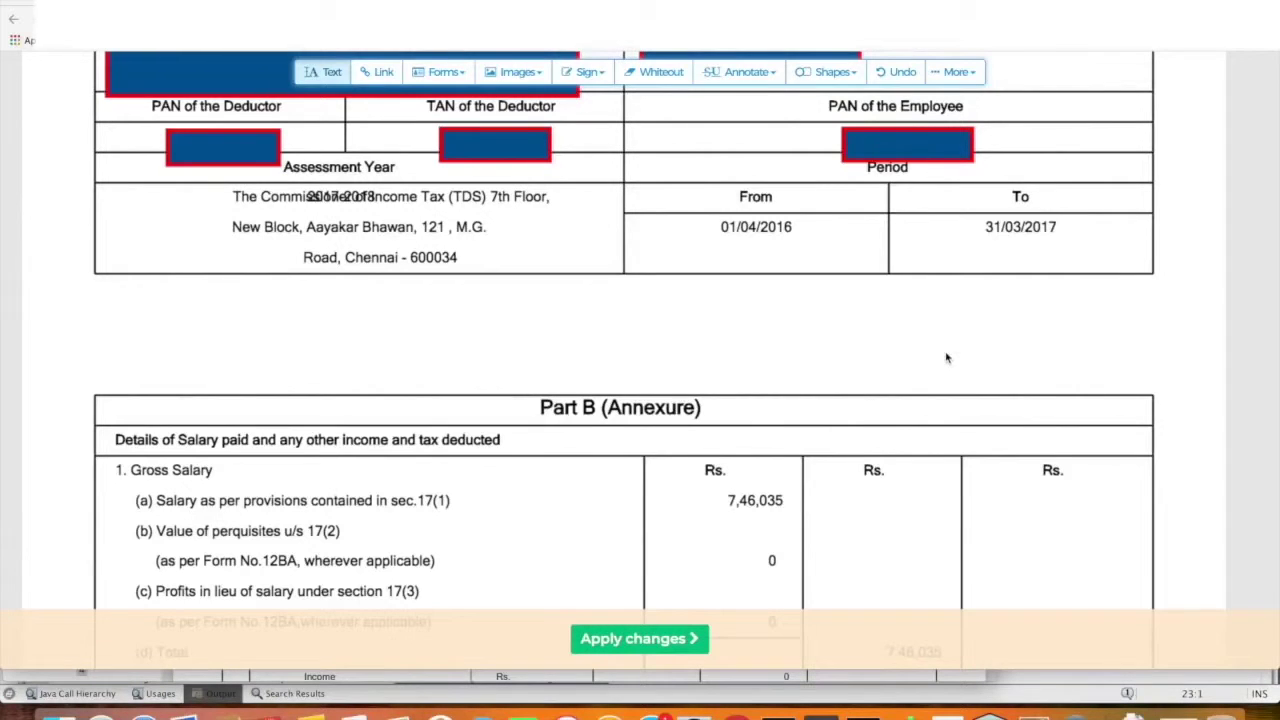
scroll(947, 358, "down", 3)
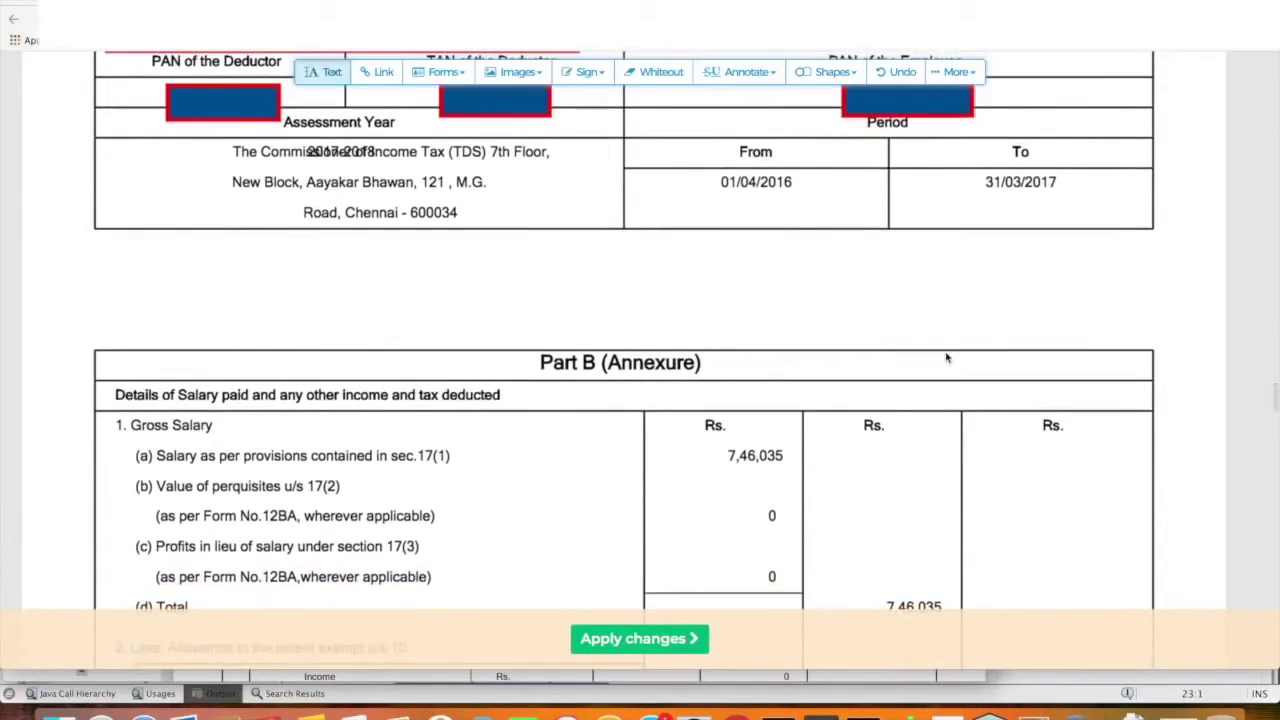
scroll(917, 309, "down", 3)
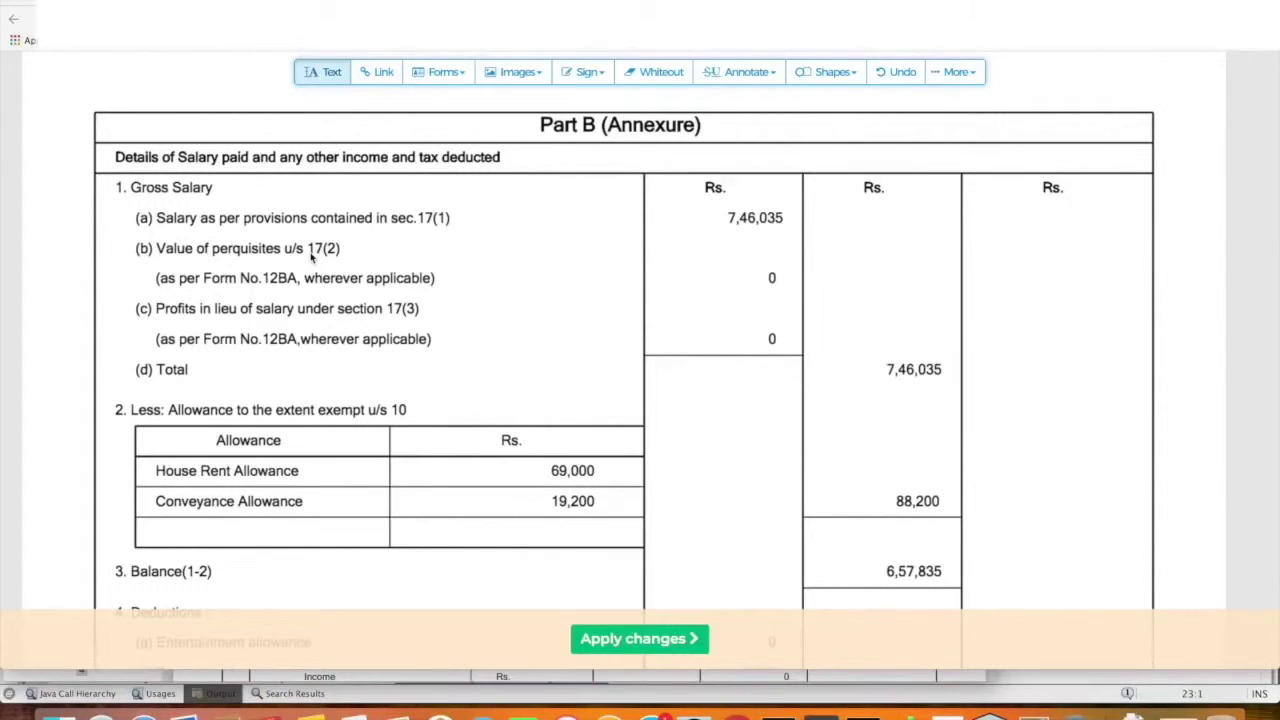
scroll(311, 257, "down", 1)
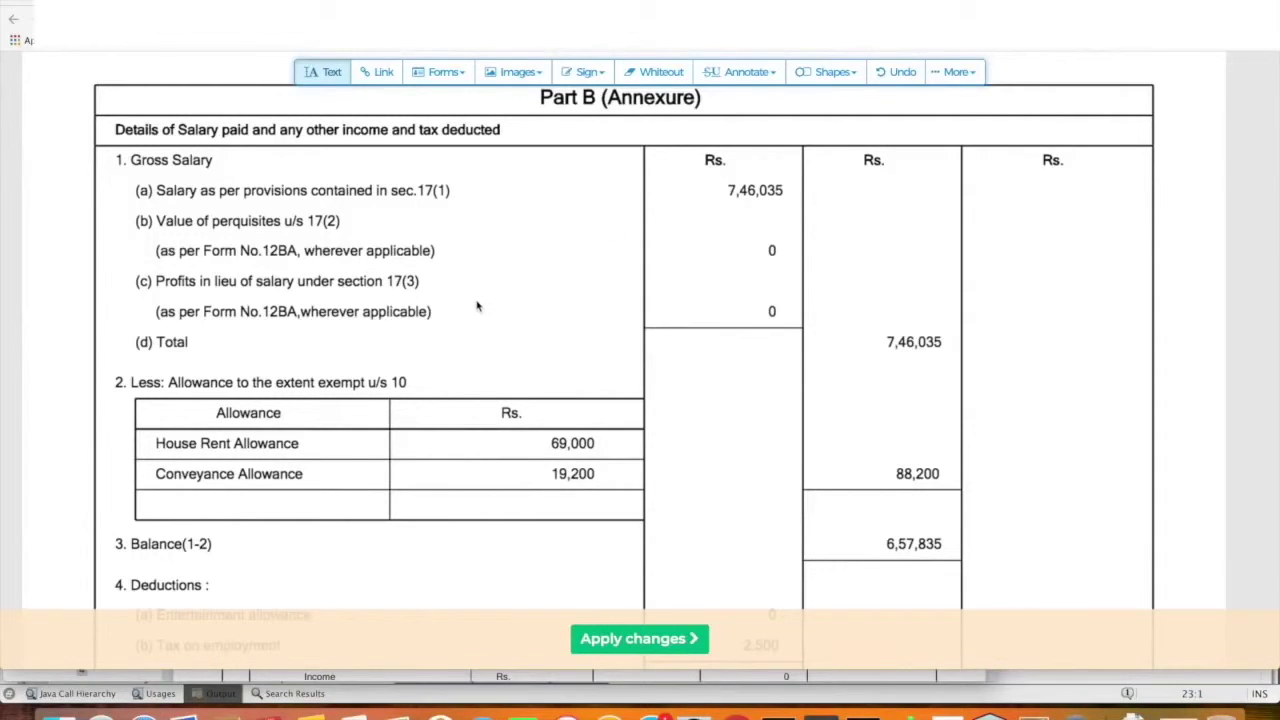
scroll(477, 306, "down", 1)
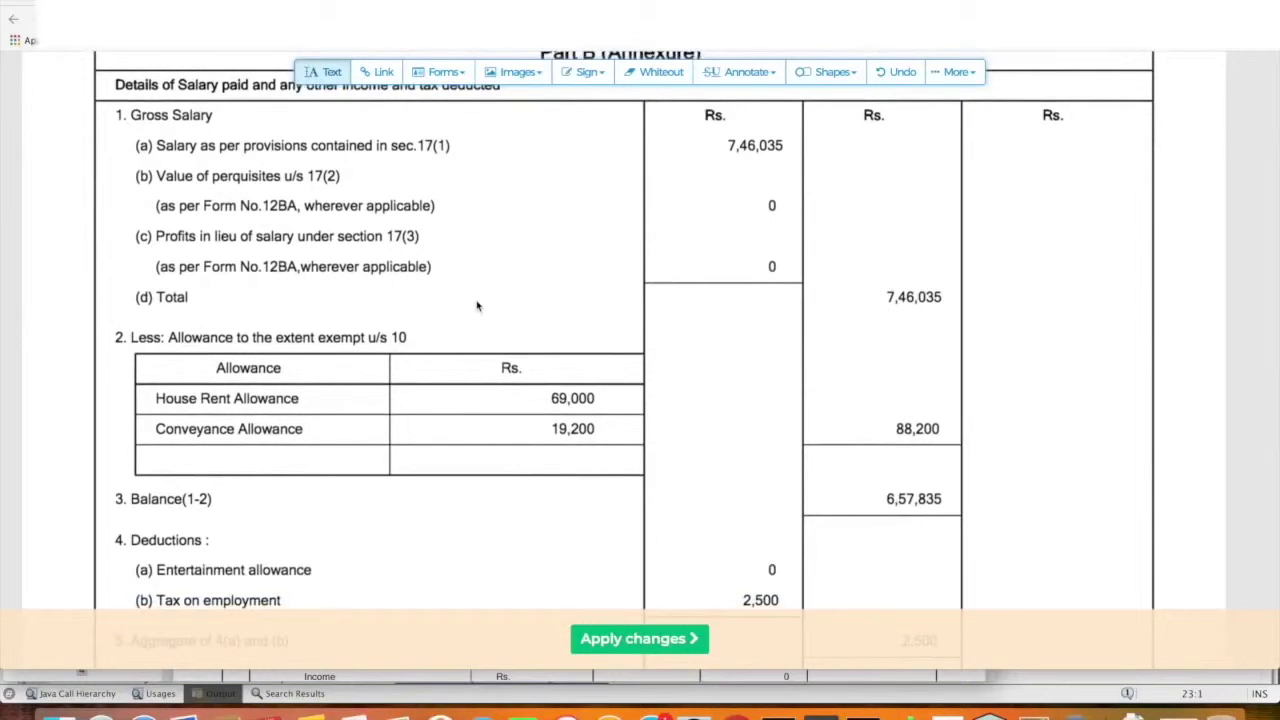
scroll(477, 306, "down", 3)
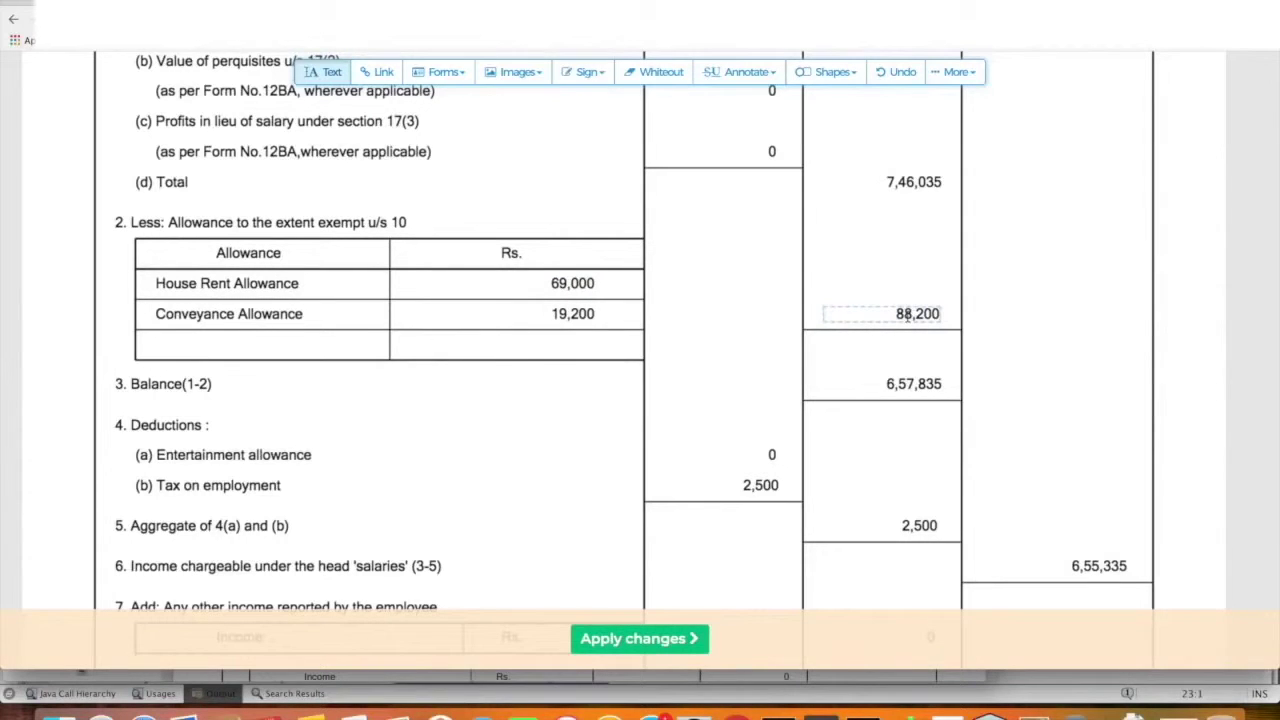
scroll(884, 390, "up", 3)
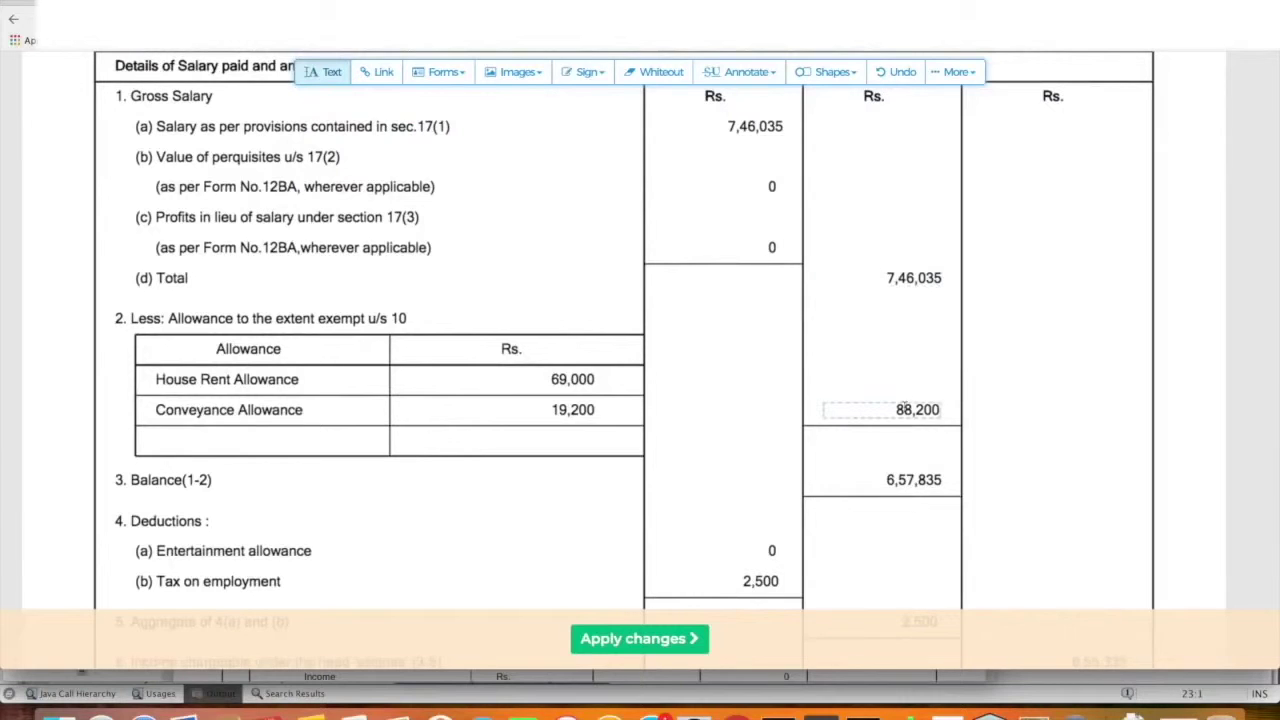
scroll(918, 410, "down", 2)
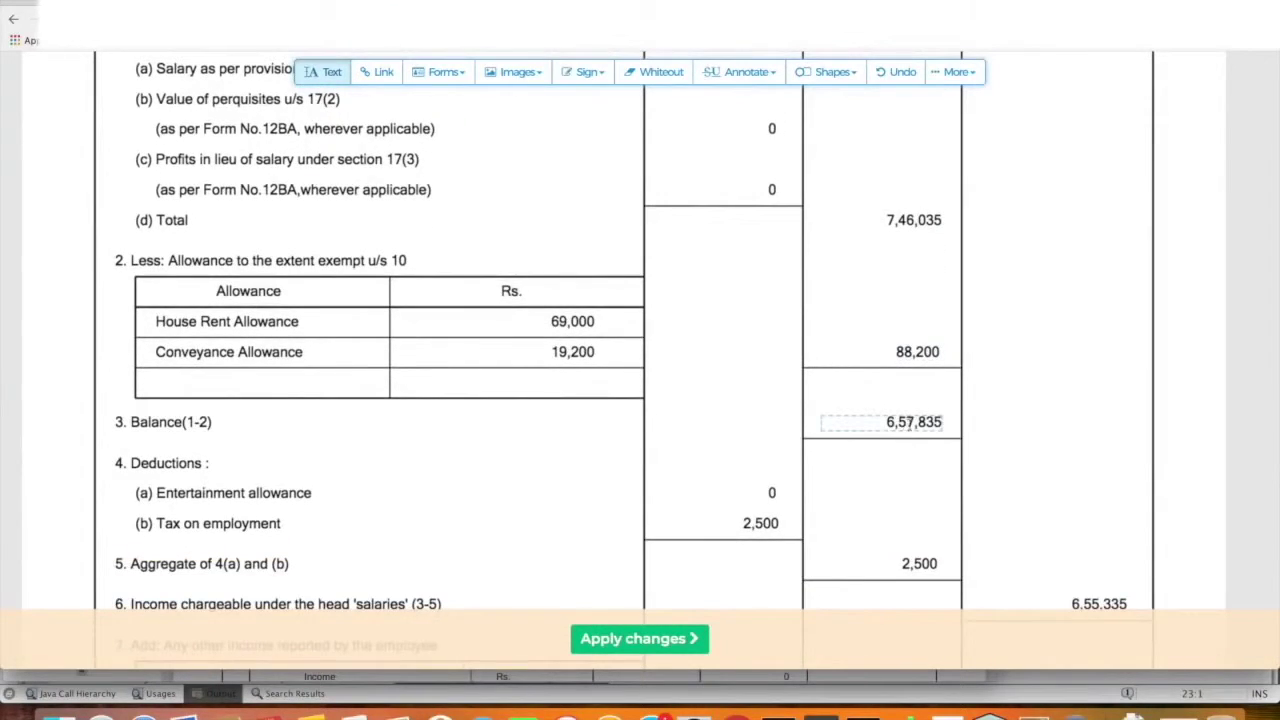
scroll(928, 424, "down", 2)
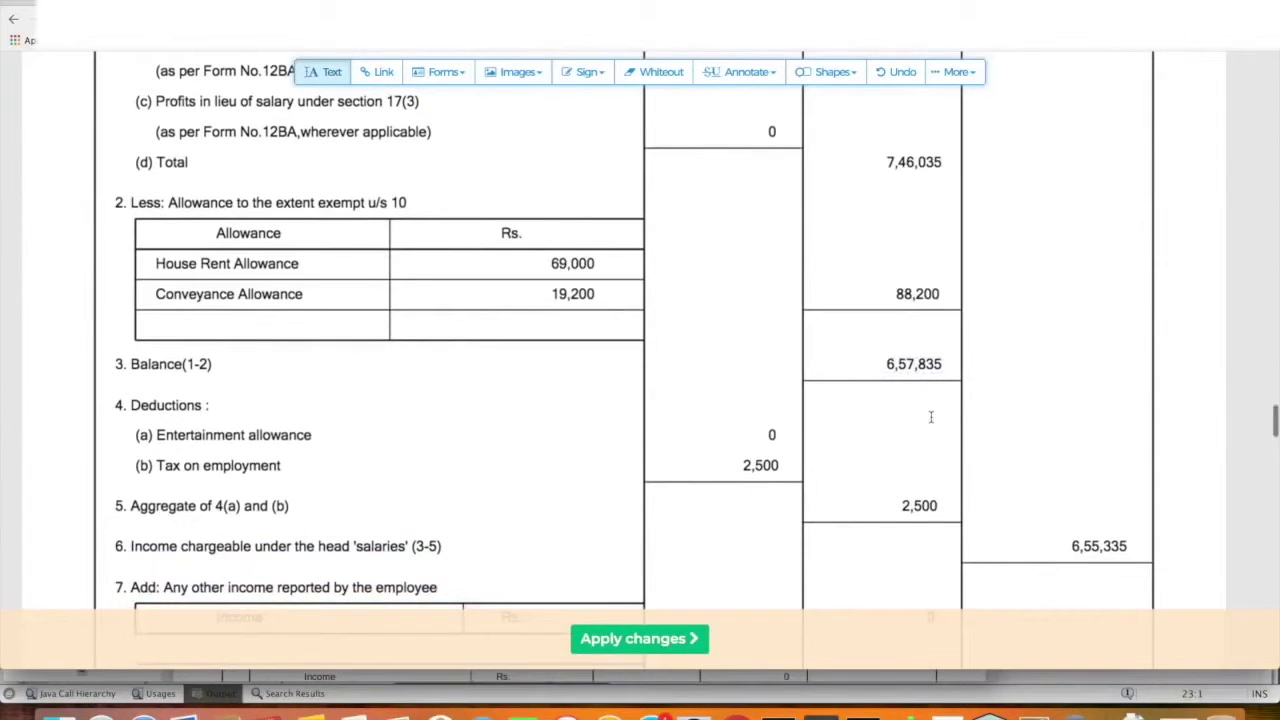
scroll(930, 417, "down", 3)
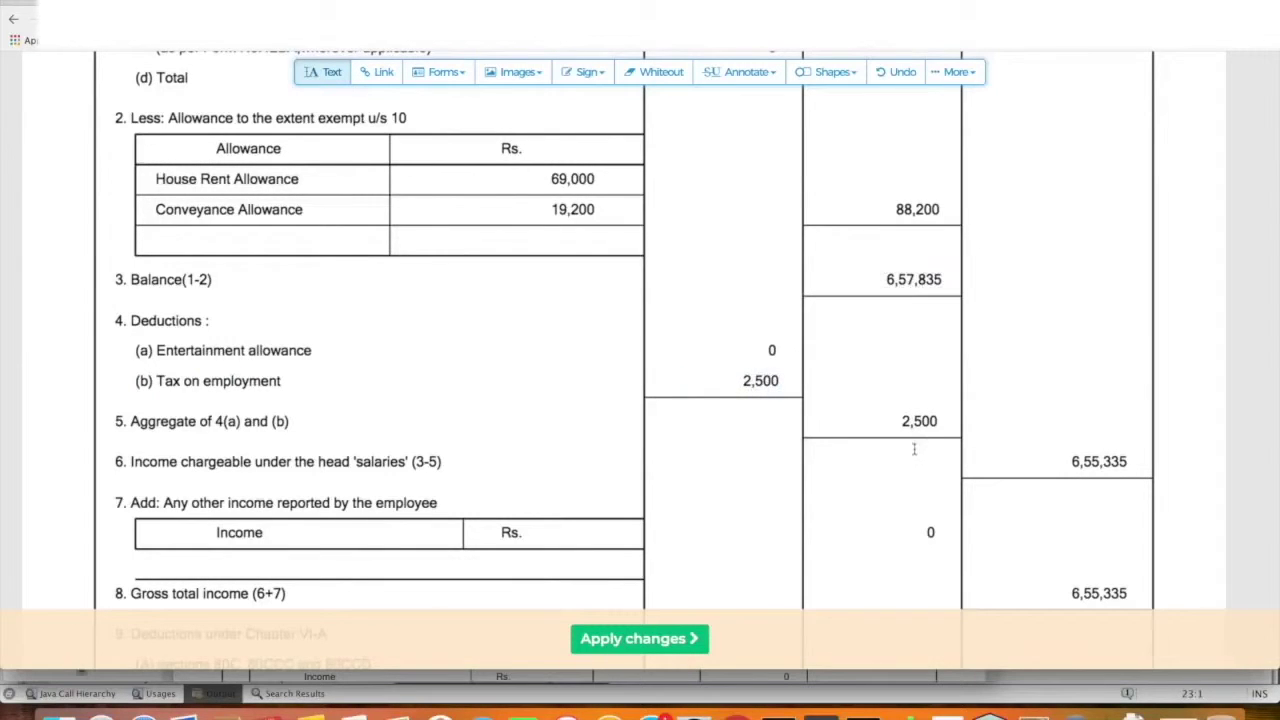
scroll(940, 339, "down", 1)
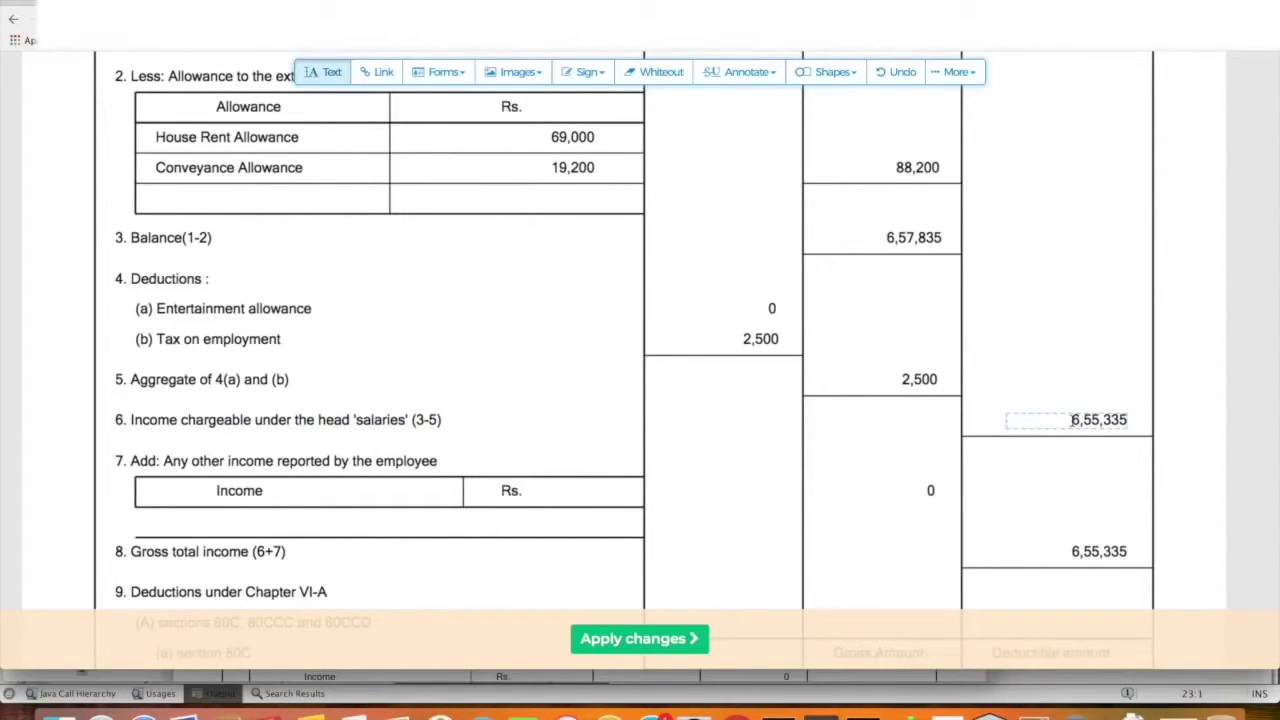
scroll(1072, 420, "down", 3)
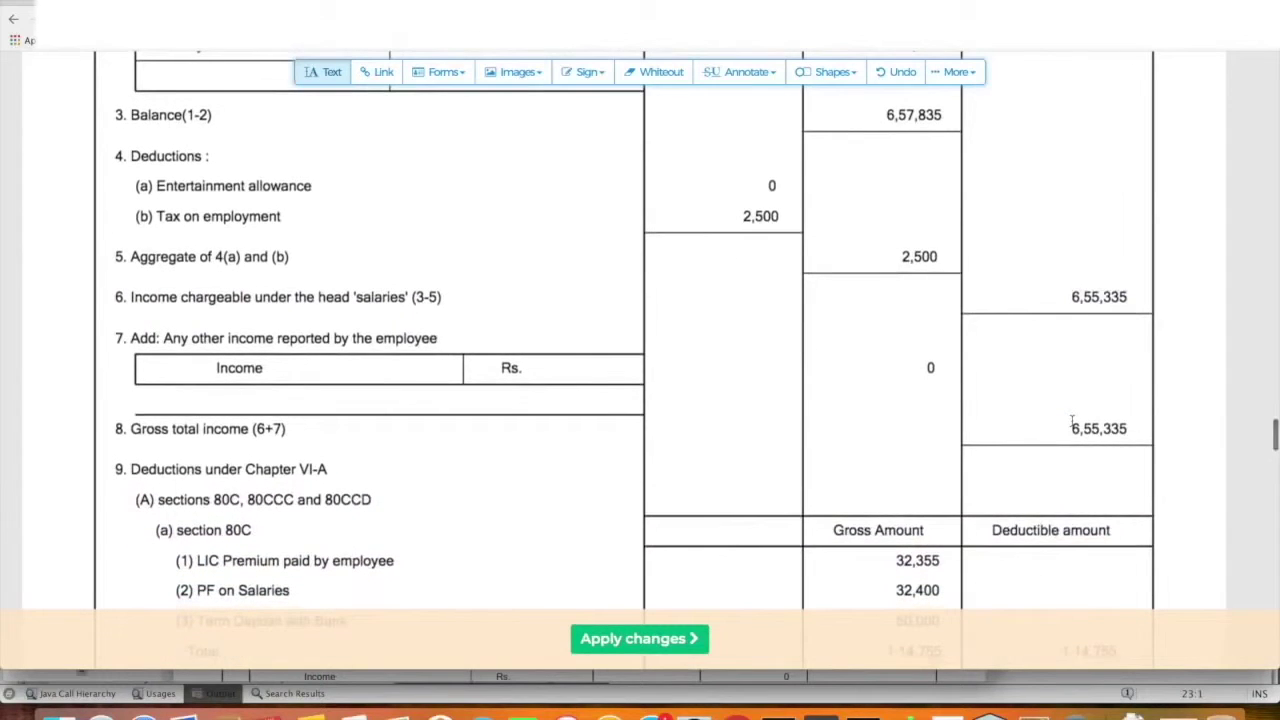
scroll(1072, 420, "down", 4)
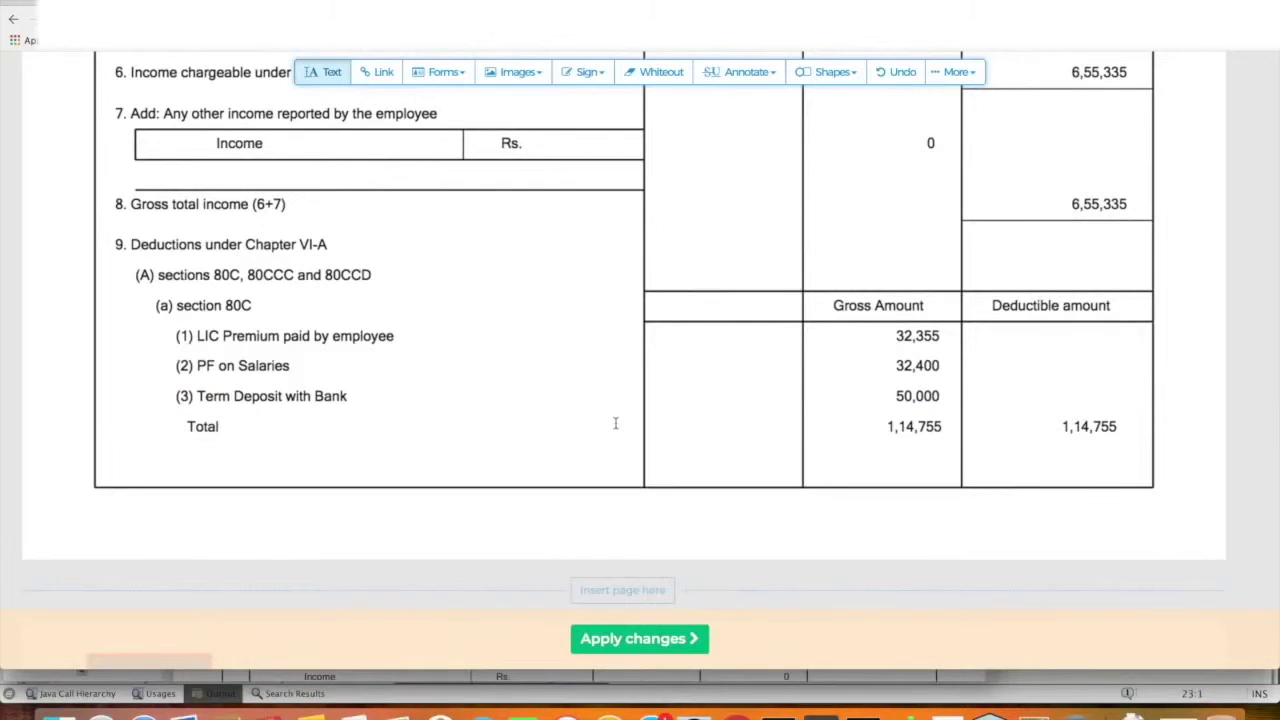
left_click(217, 366)
left_click(235, 396)
left_click(238, 305)
scroll(935, 427, "down", 1)
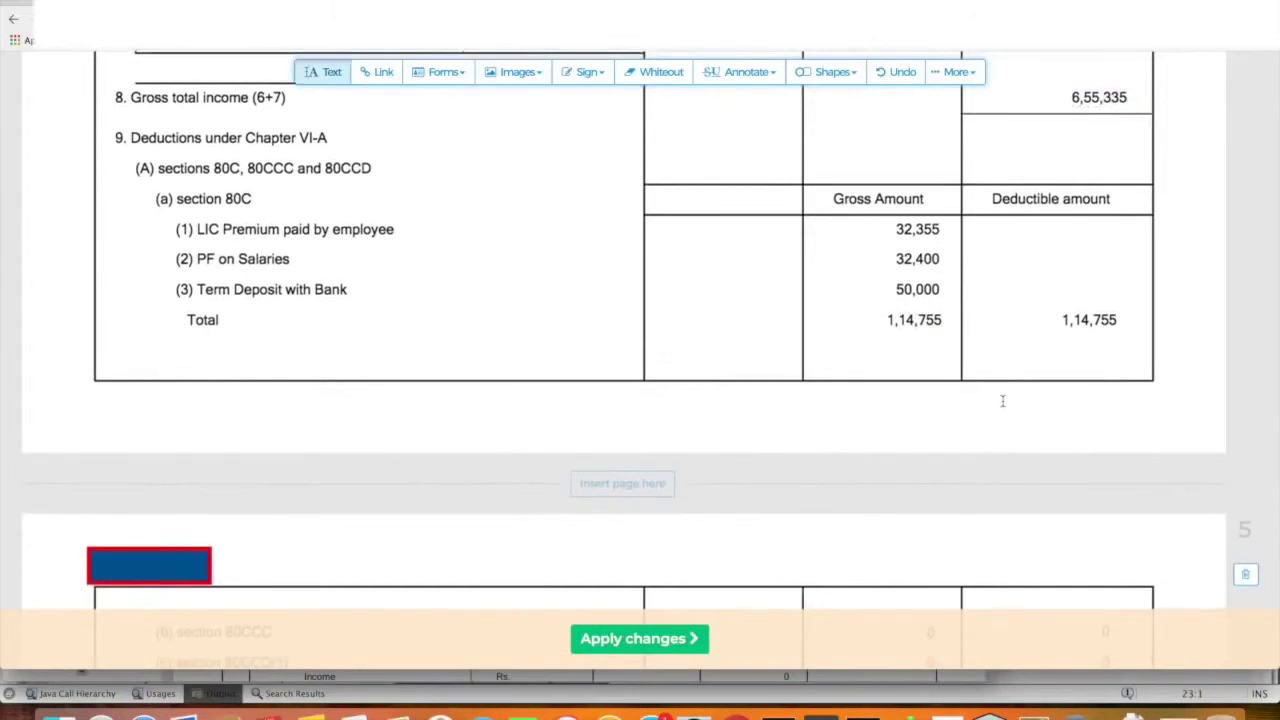
scroll(1002, 400, "down", 2)
scroll(1002, 400, "down", 1)
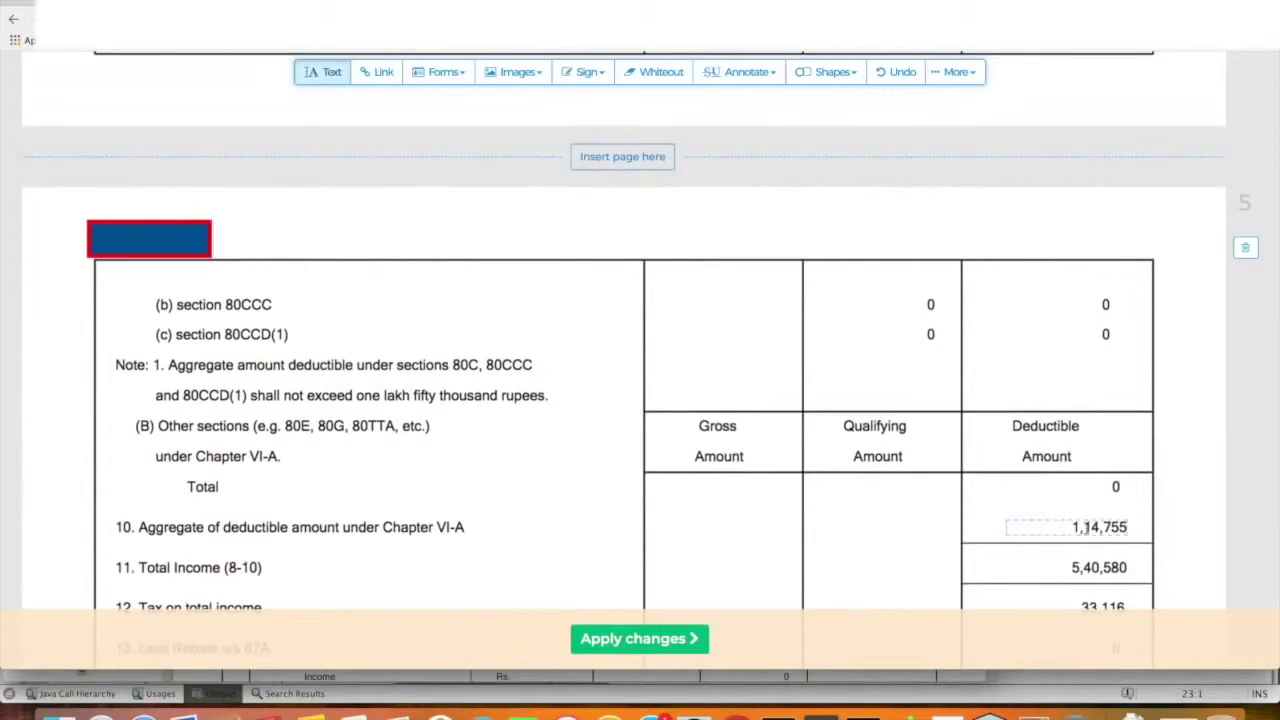
scroll(1080, 527, "down", 1)
left_click(1079, 430)
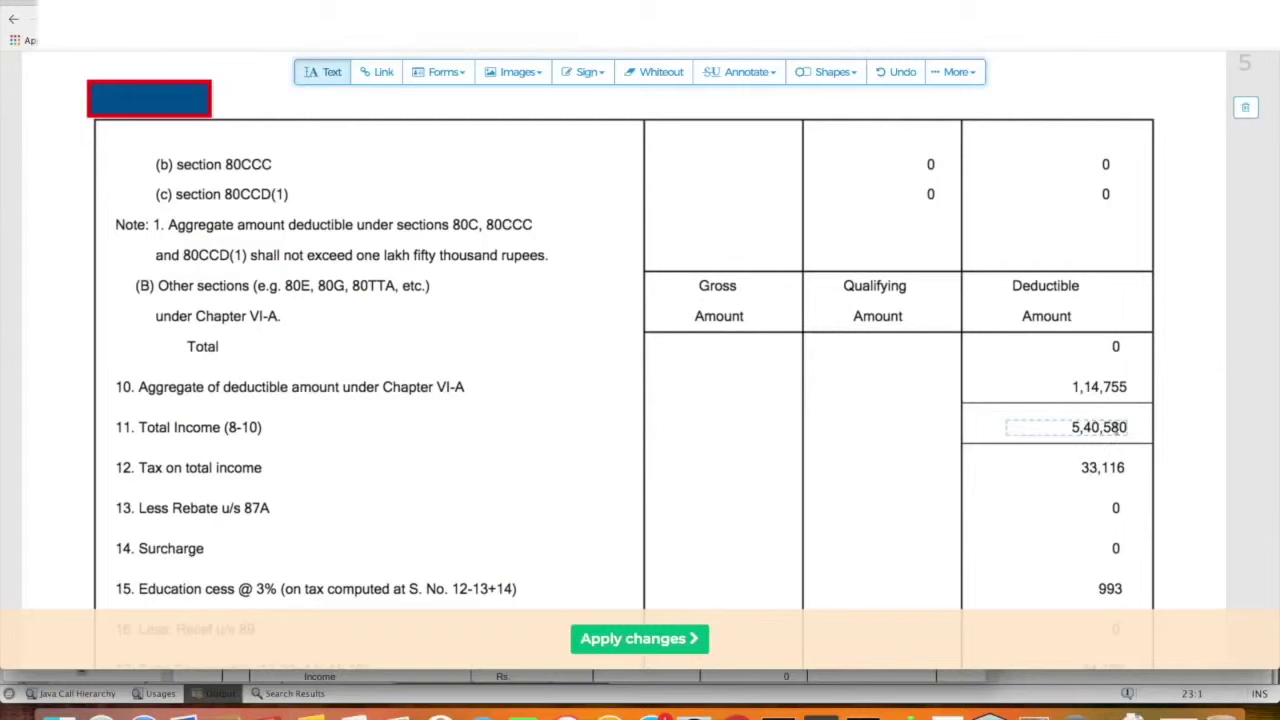
scroll(1118, 428, "down", 1)
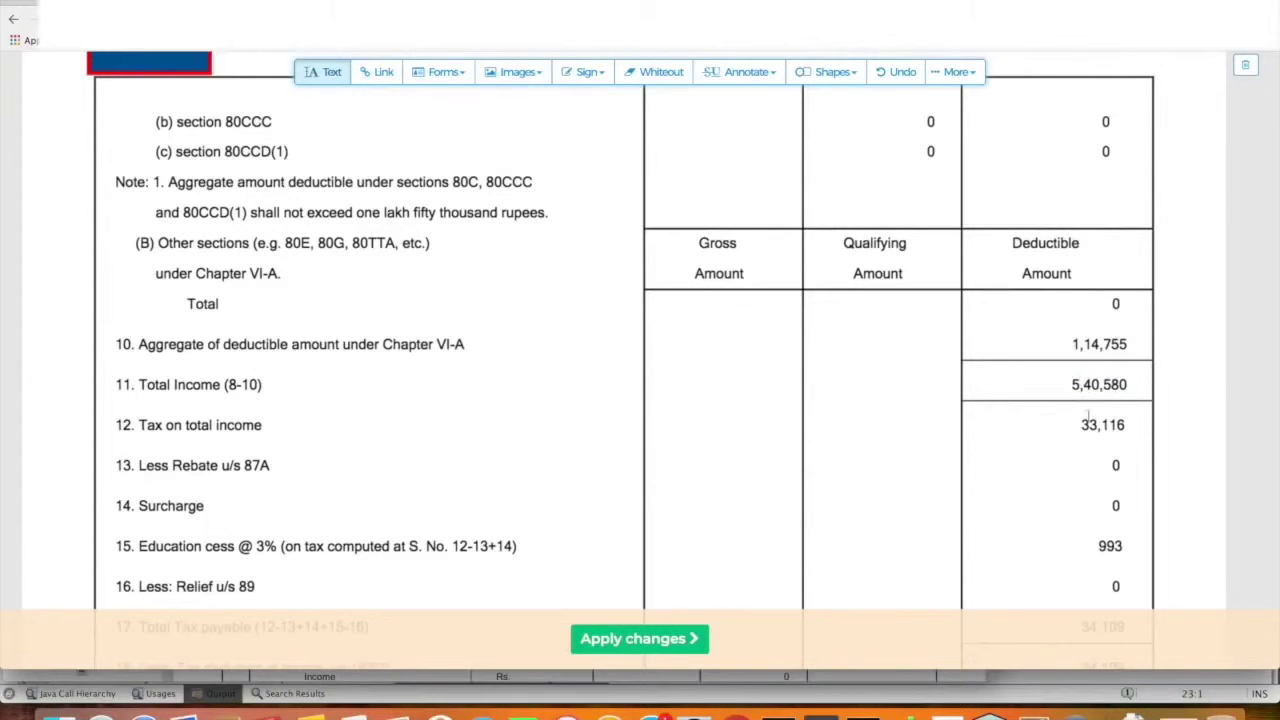
scroll(1072, 412, "down", 1)
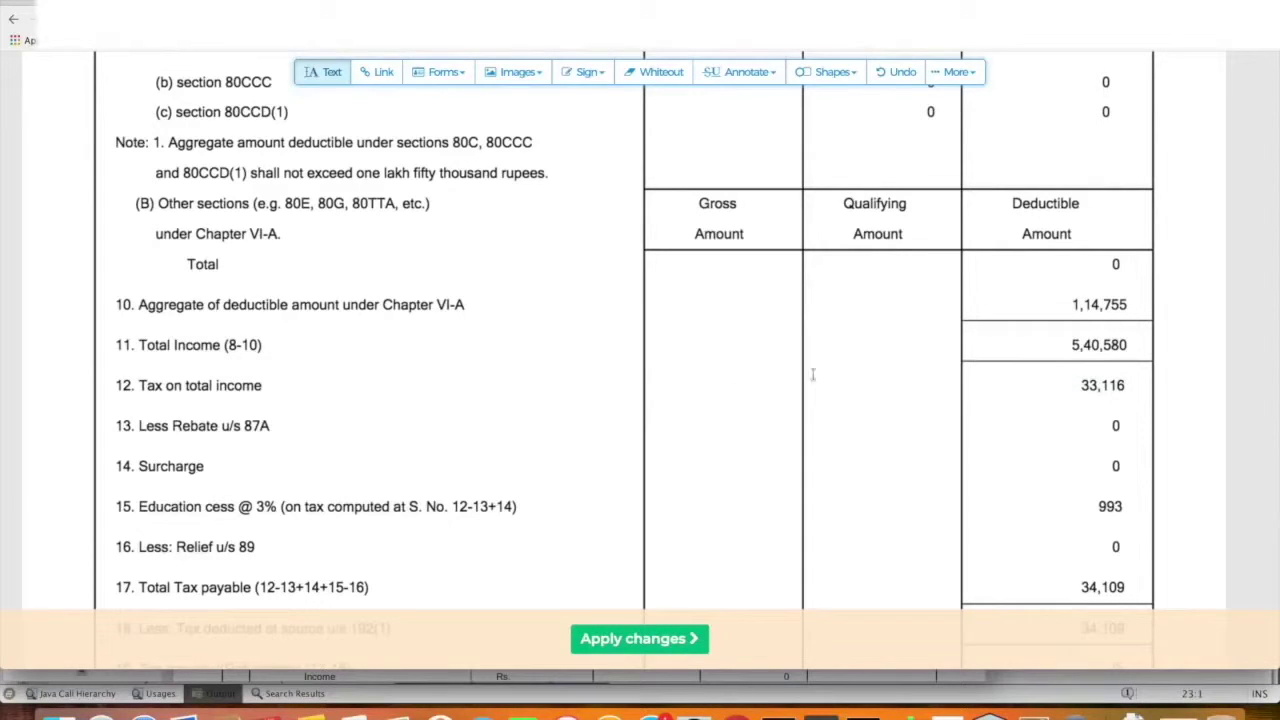
scroll(883, 385, "down", 3)
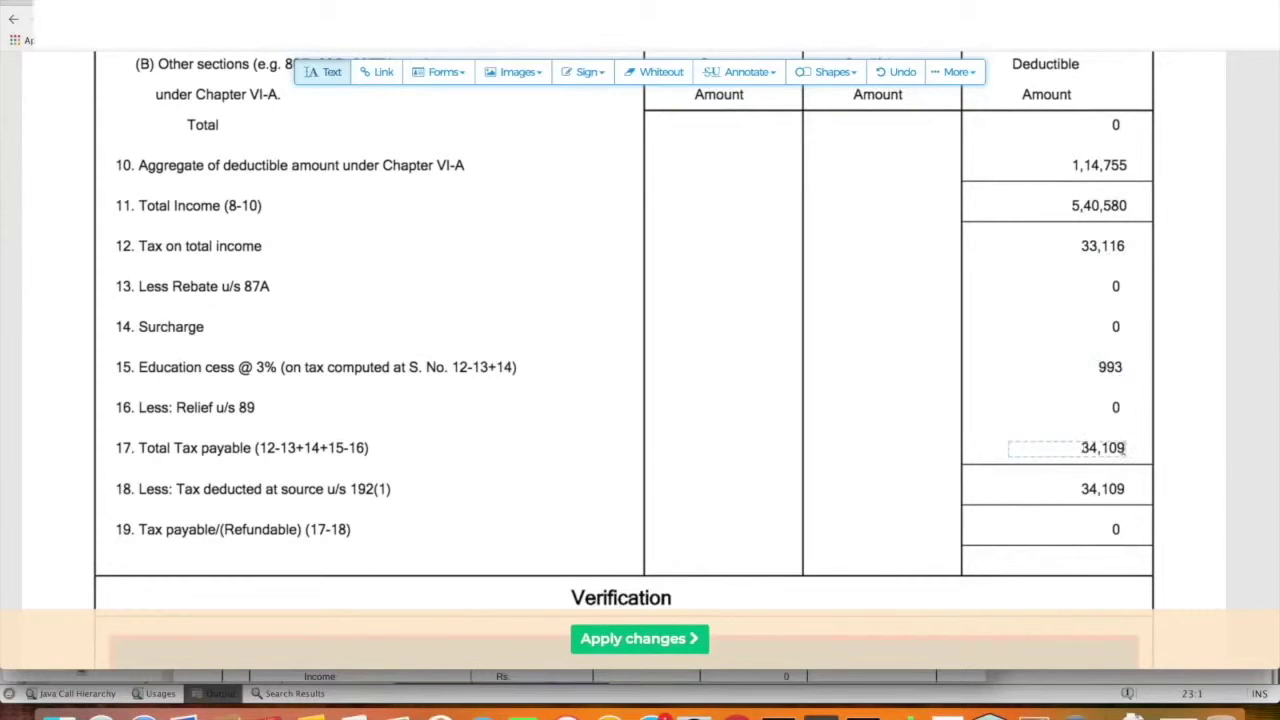
Add an empty text box beside the TDS row next to the 34,109 total
left_click(1120, 448)
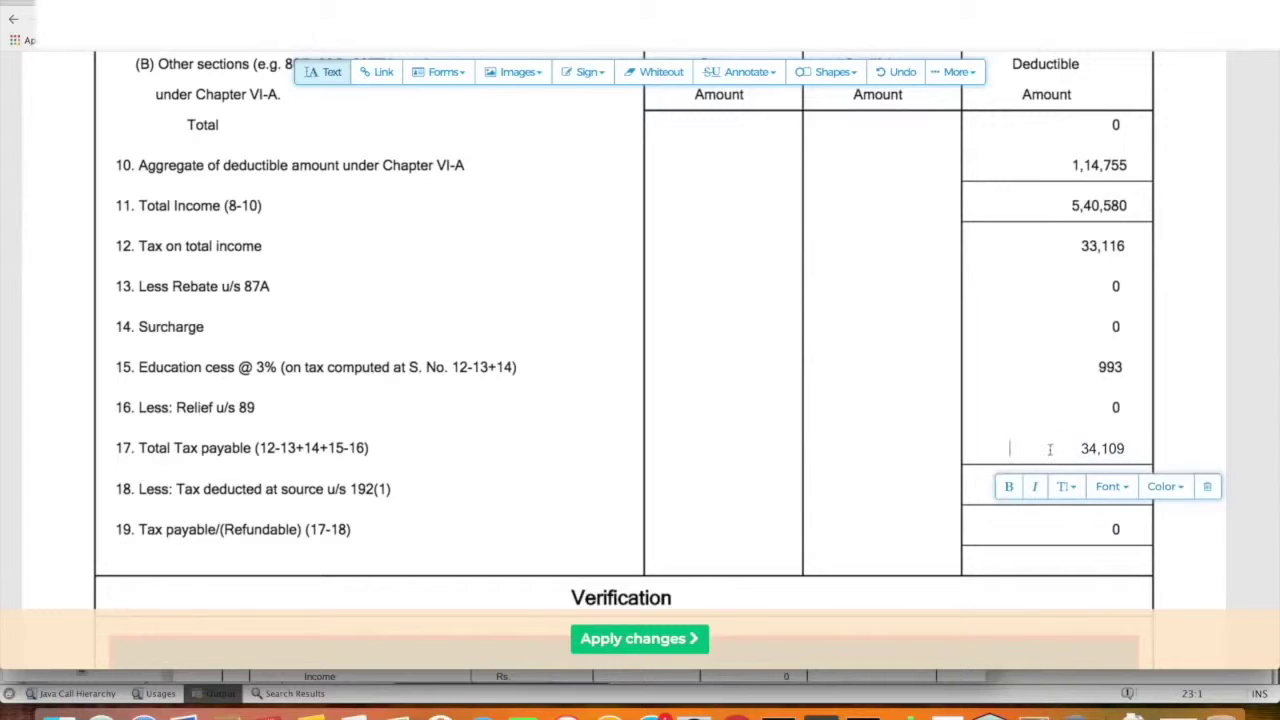
left_click(425, 503)
key("BackSpace")
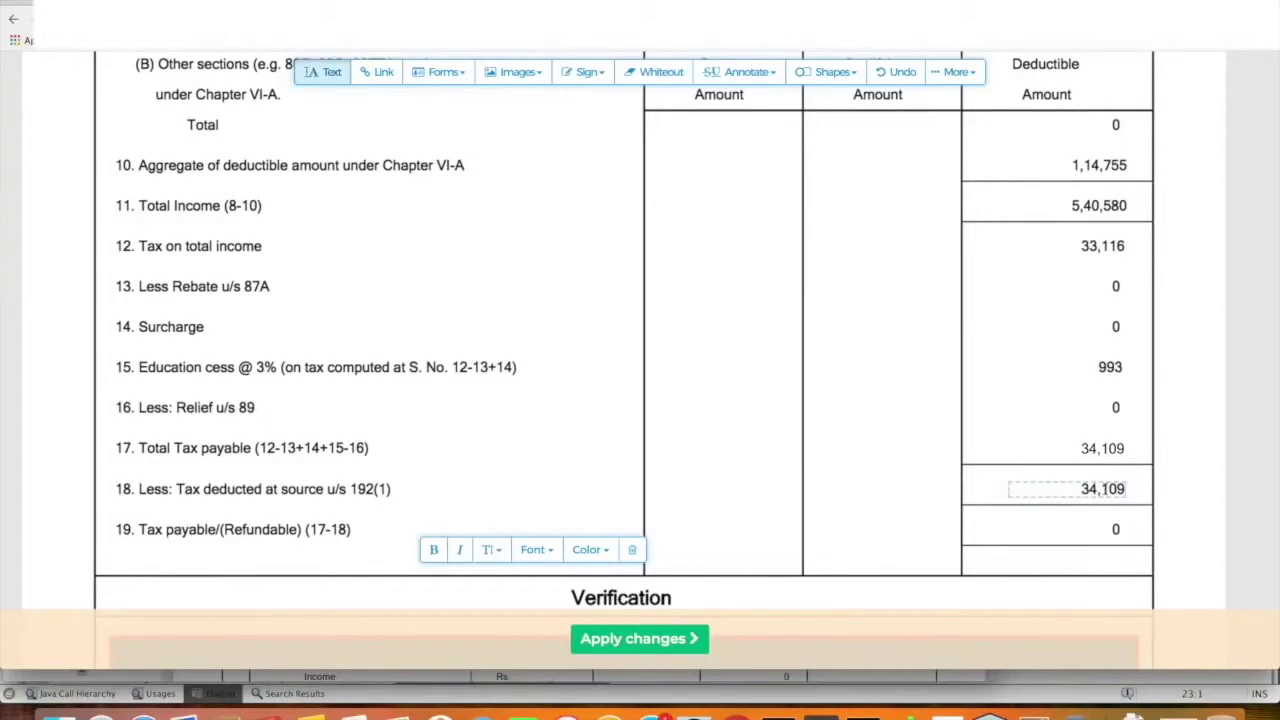
scroll(1105, 488, "down", 5)
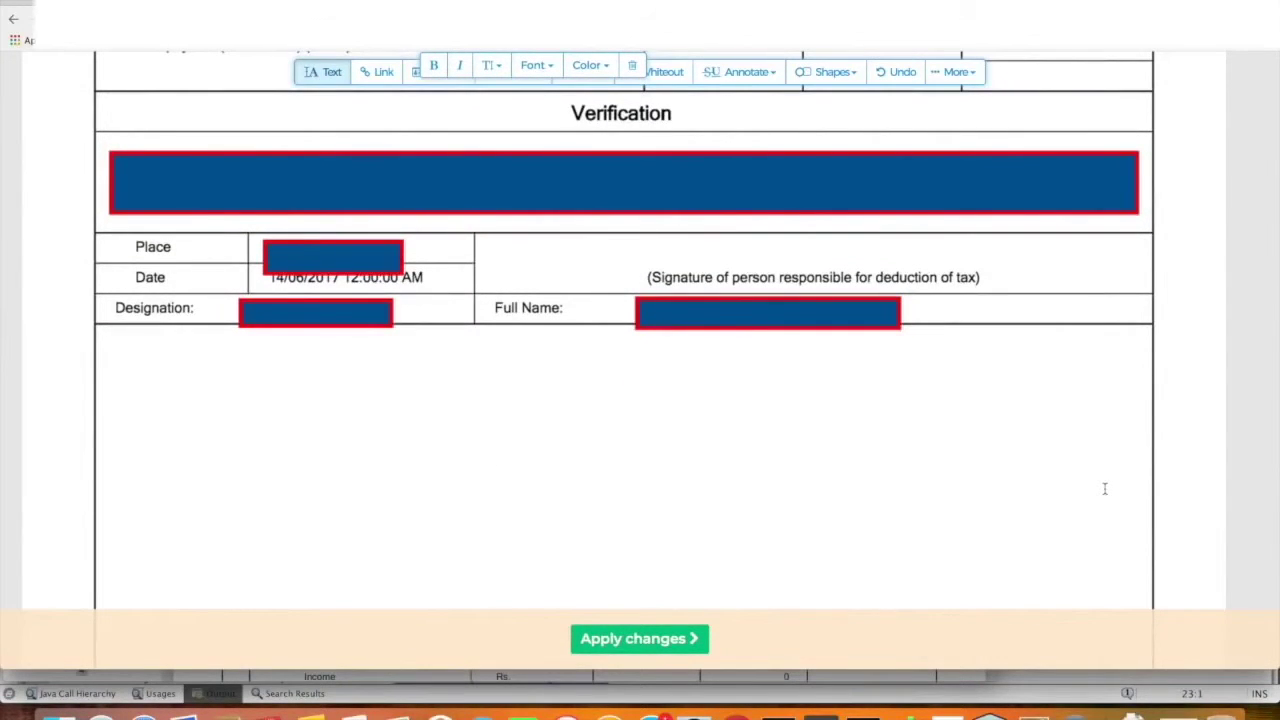
Scroll the Form16 to Part B's salary income of Rs. 6,55,335
scroll(655, 284, "down", 15)
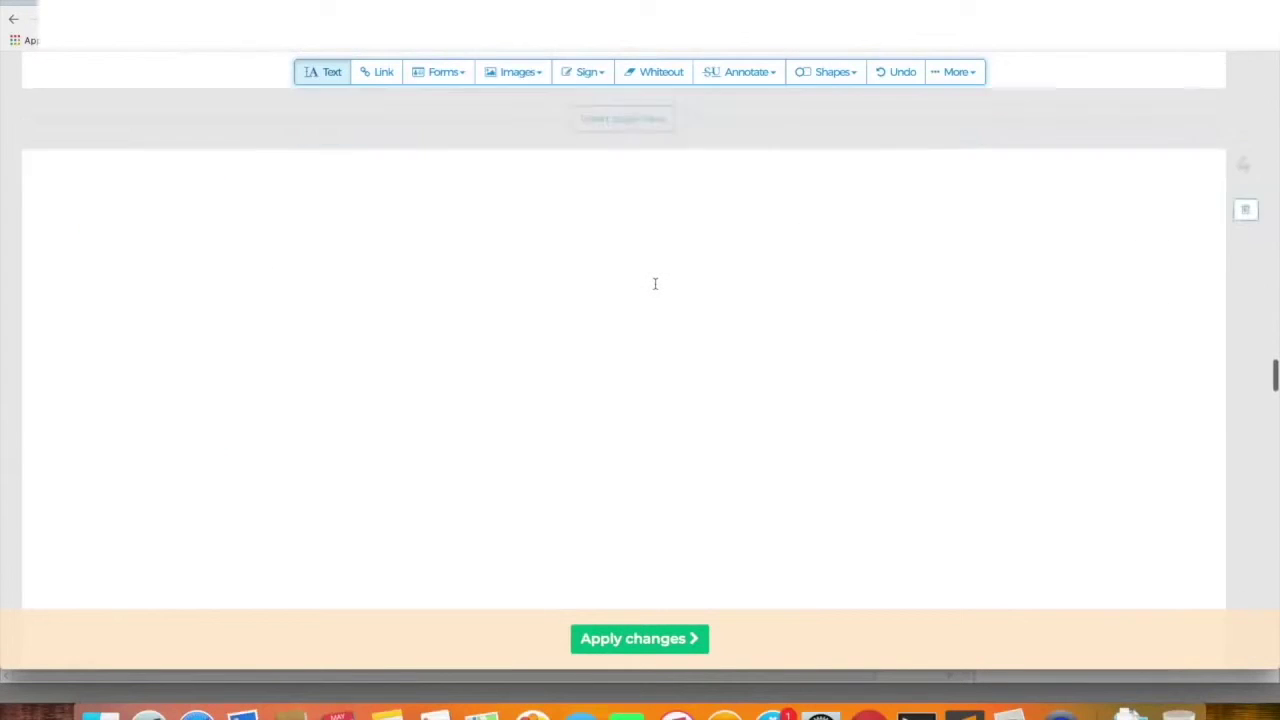
scroll(655, 284, "up", 10)
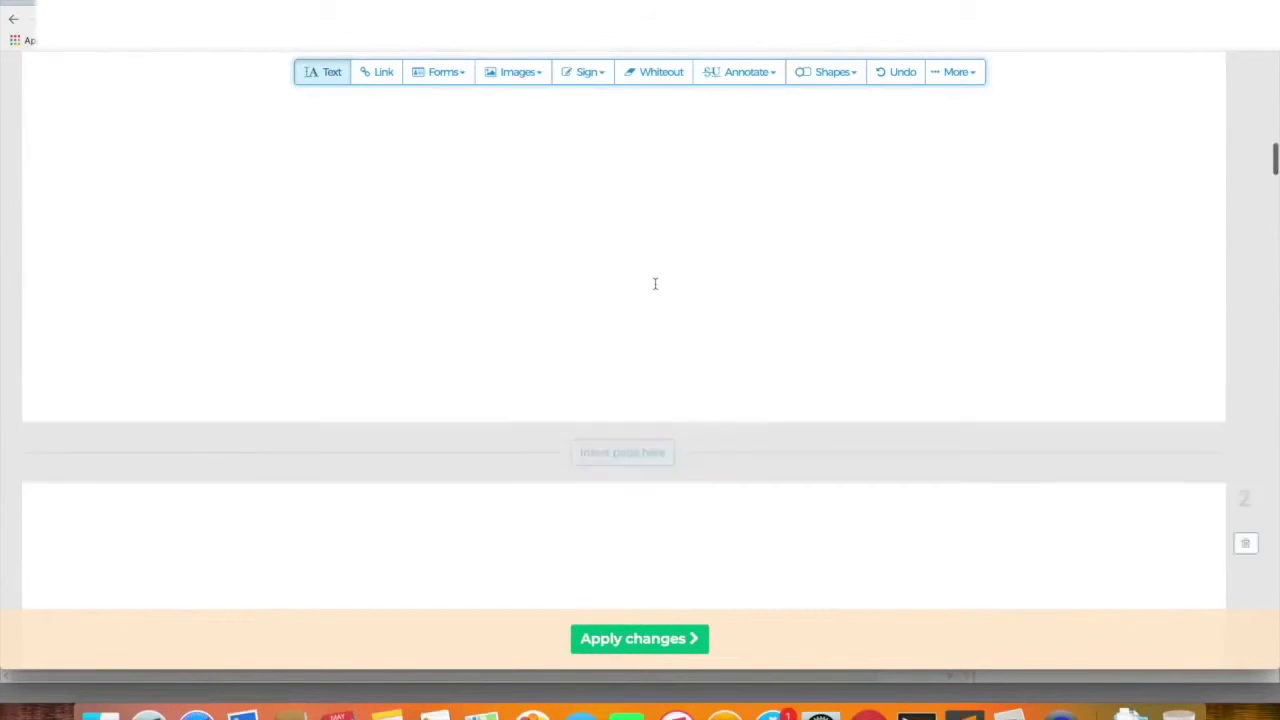
scroll(655, 284, "up", 15)
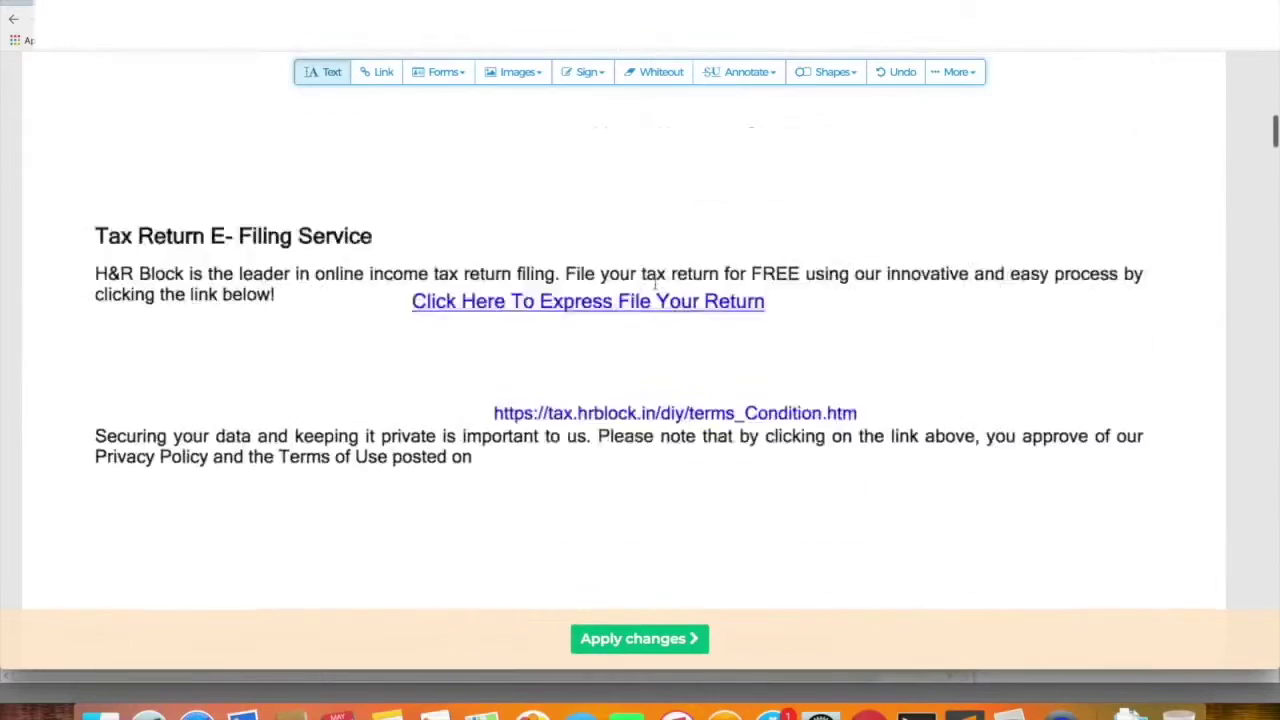
scroll(655, 284, "down", 5)
scroll(655, 284, "down", 15)
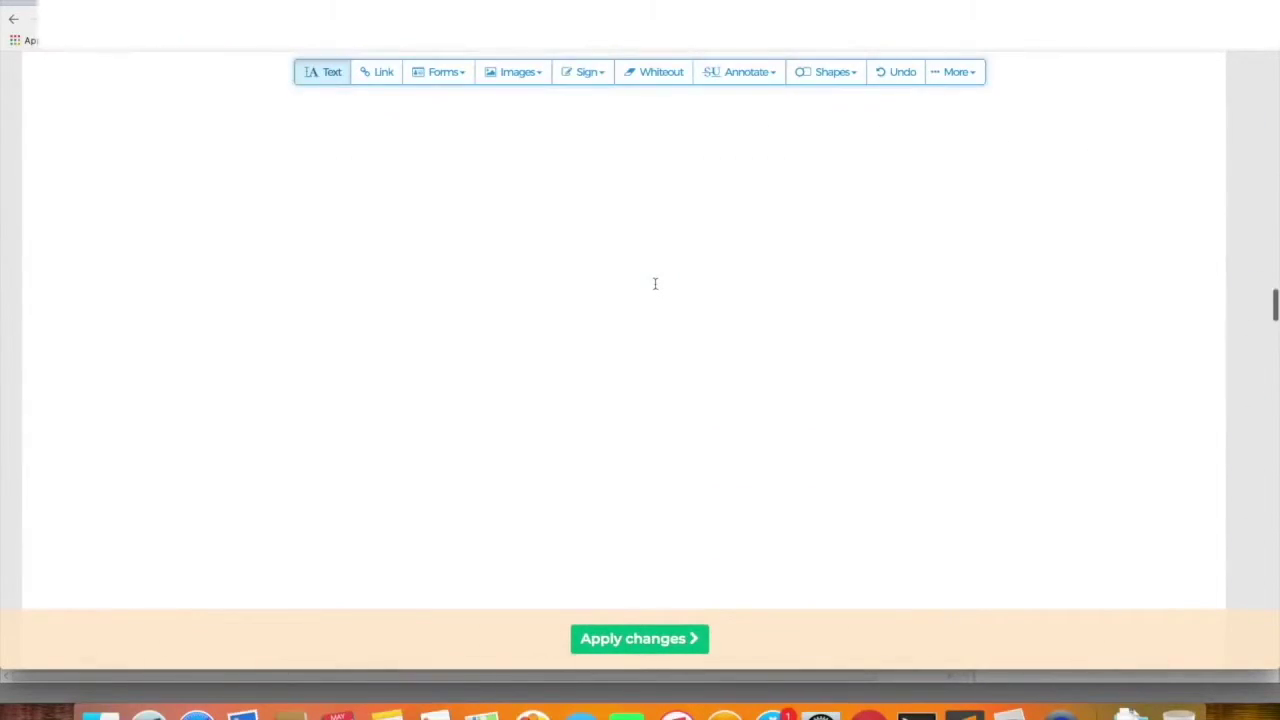
scroll(655, 284, "down", 10)
scroll(655, 284, "down", 1)
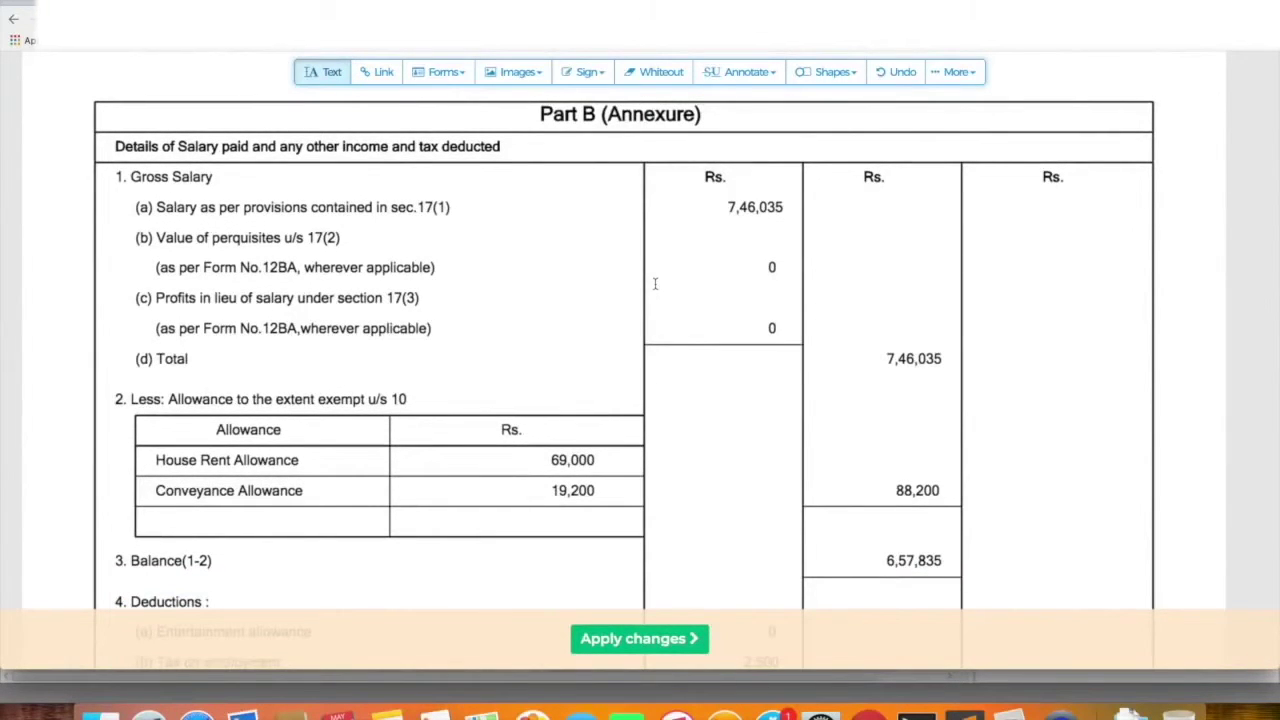
scroll(655, 284, "down", 9)
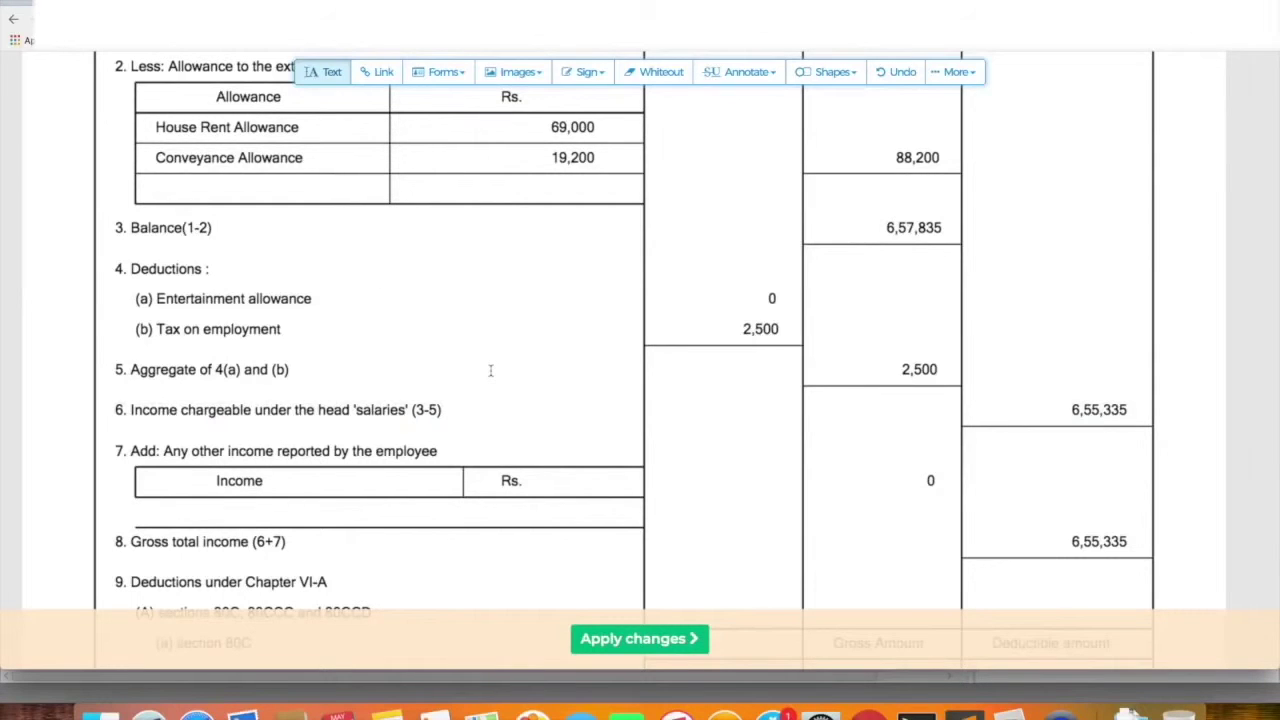
key("super+Tab")
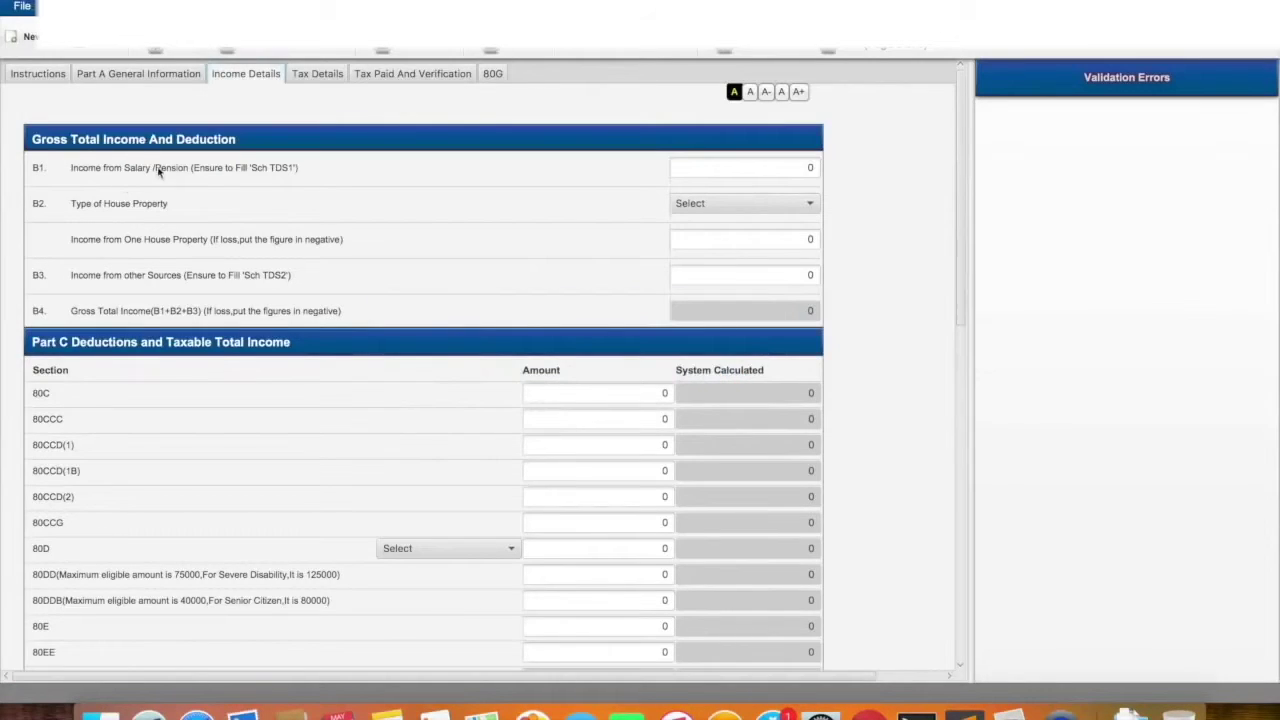
Switch from the Form 16 PDF in Chrome back to the Java utility's Income Details tab
key("super+Tab")
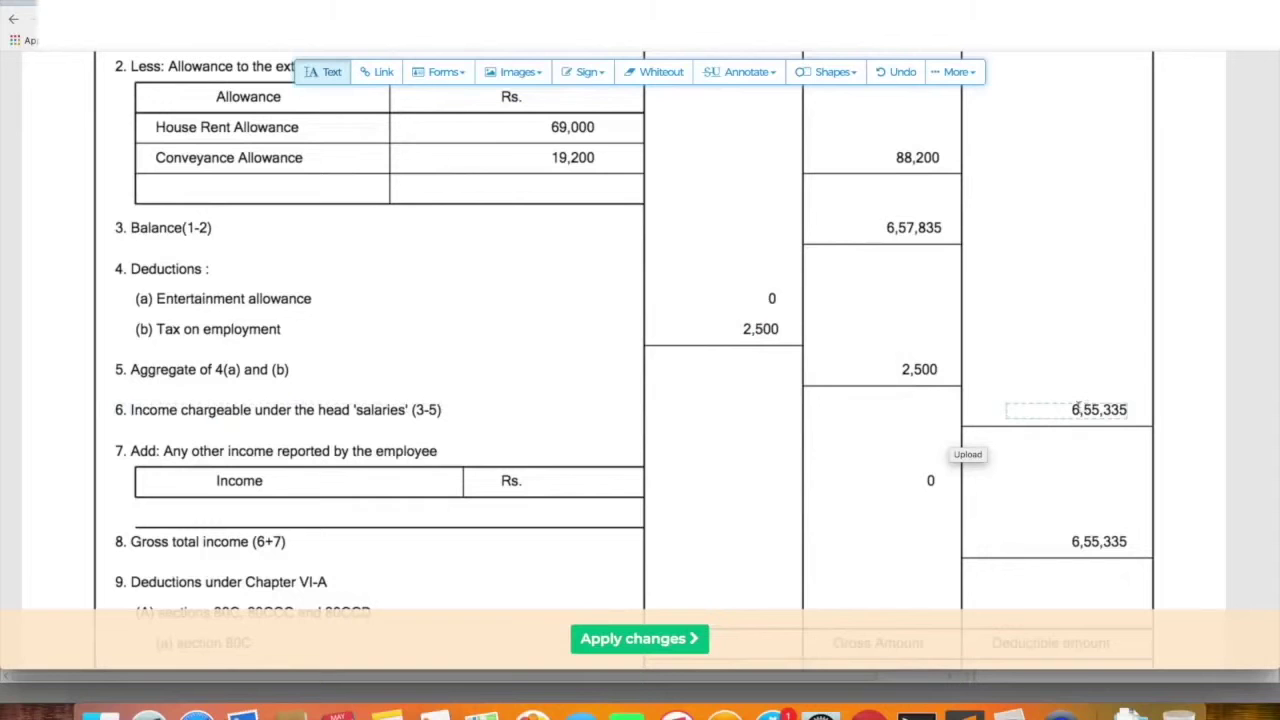
key("super+Tab")
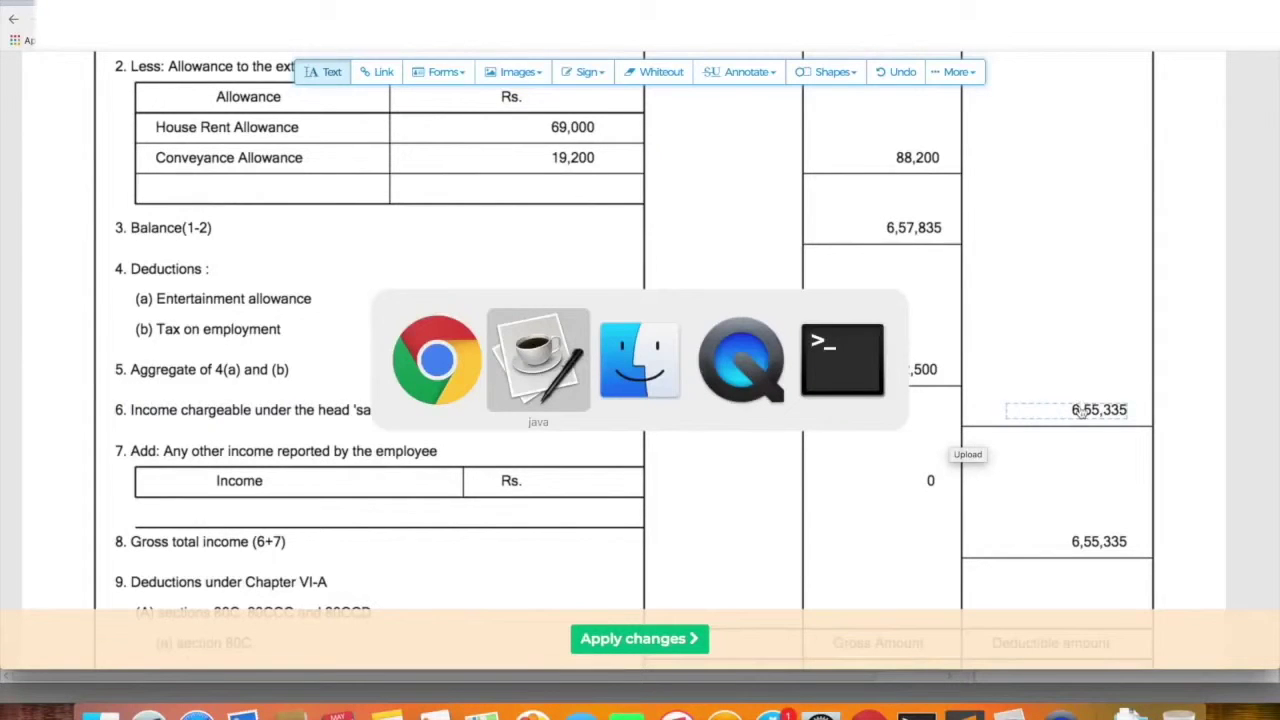
key("super+Tab")
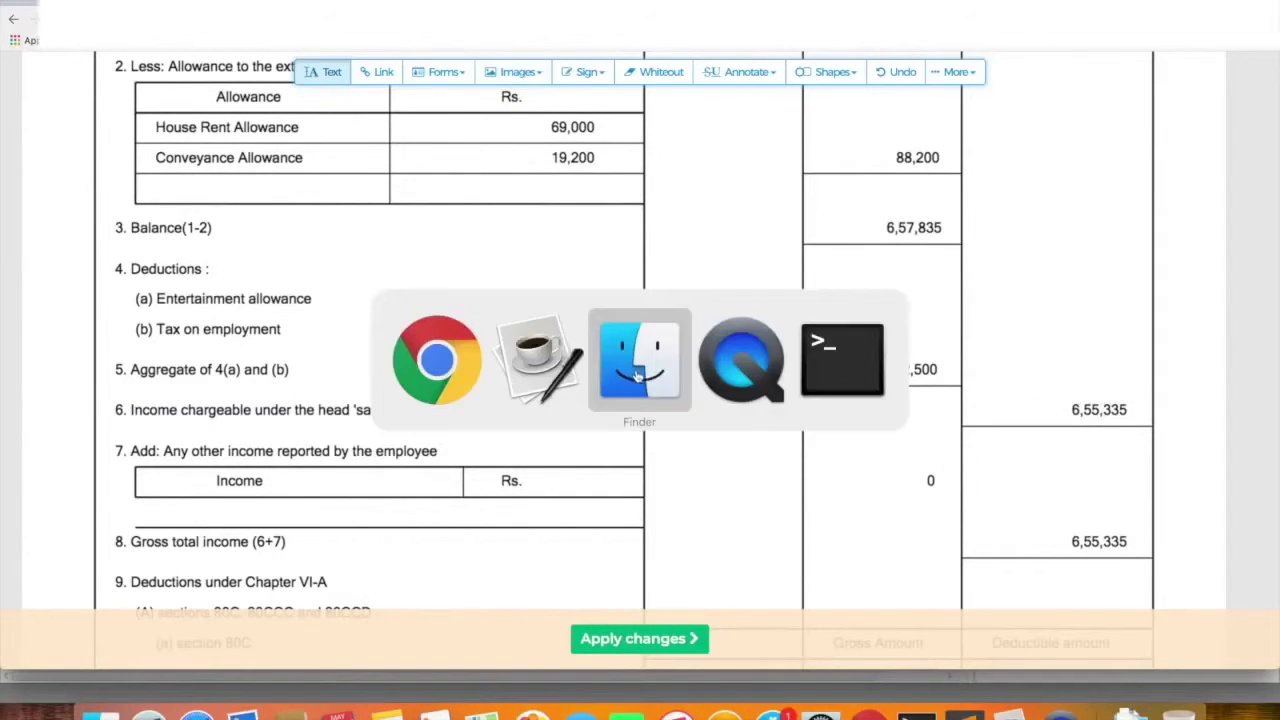
left_click(545, 373)
Enter the salary amount in field B1 and compare it with the Form 16 PDF
left_click(765, 176)
double_click(765, 176)
type("655345")
key("BackSpace")
key("BackSpace")
type("35")
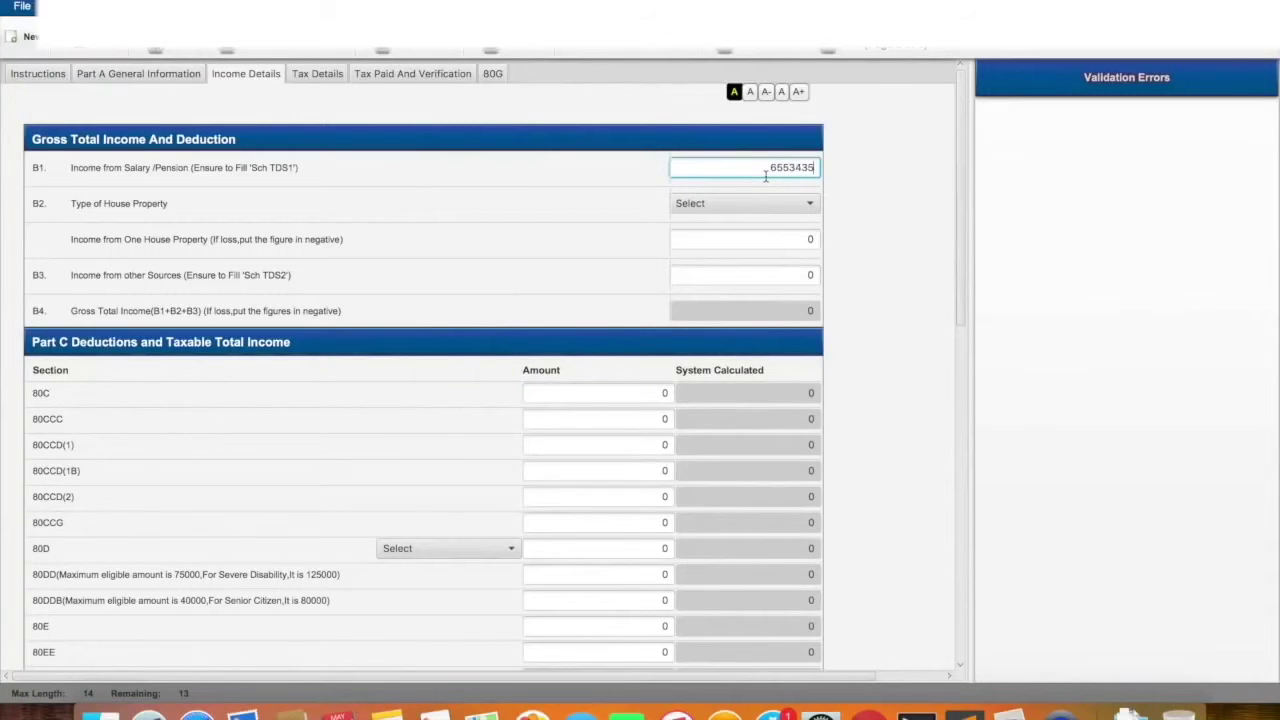
key("super+Tab")
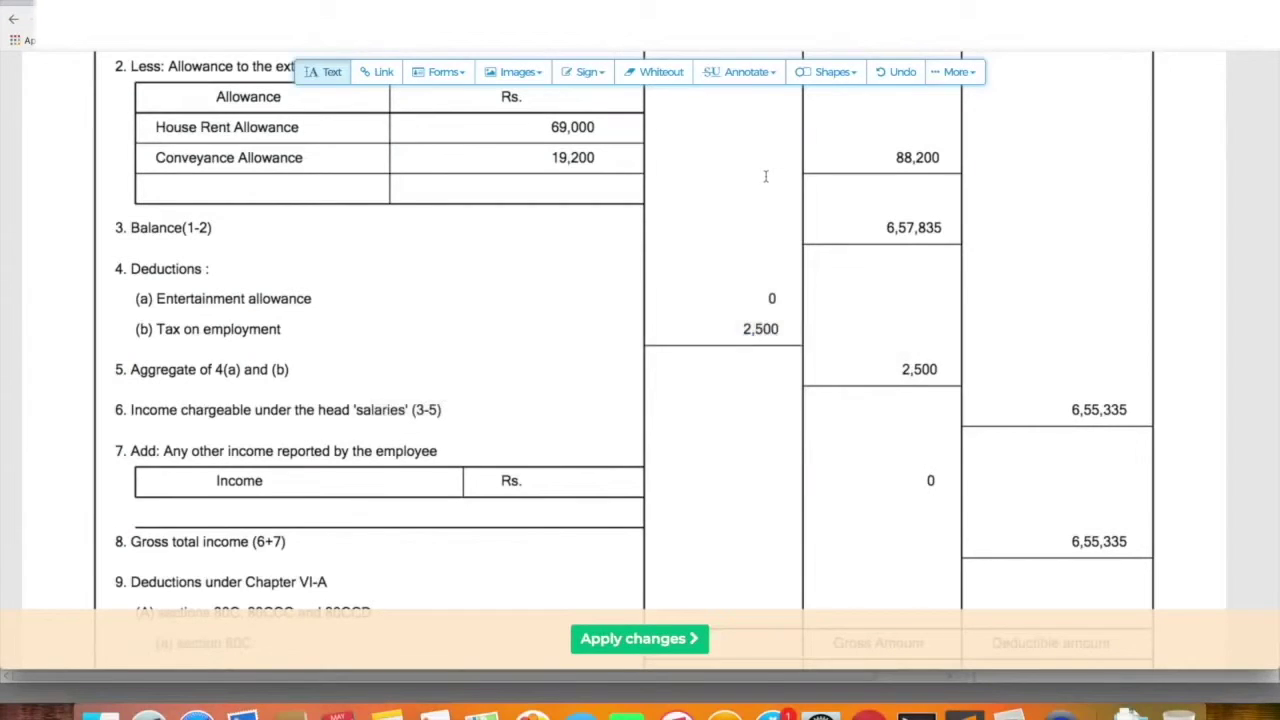
key("super+Tab")
Correct Income from Salary to 6,55,335 and recheck it against the Form 16
double_click(789, 170)
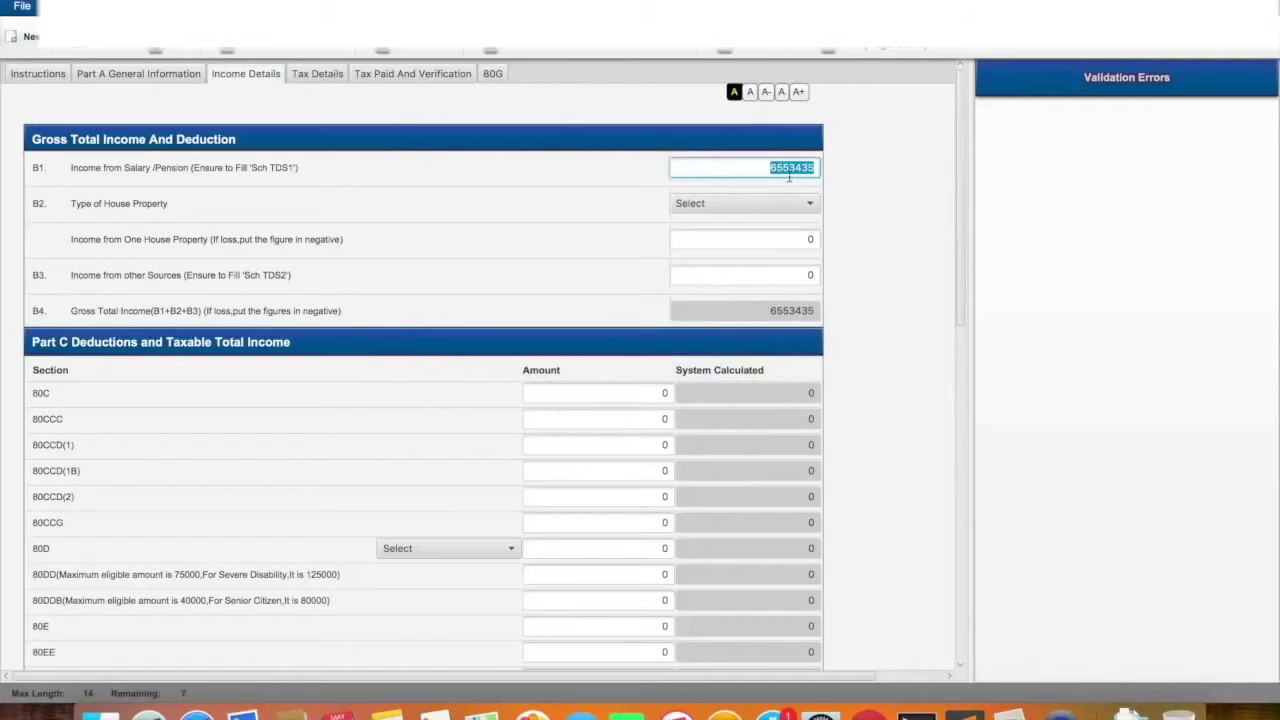
type("6,55,3")
type("35")
key("super+Tab")
key("super+Tab")
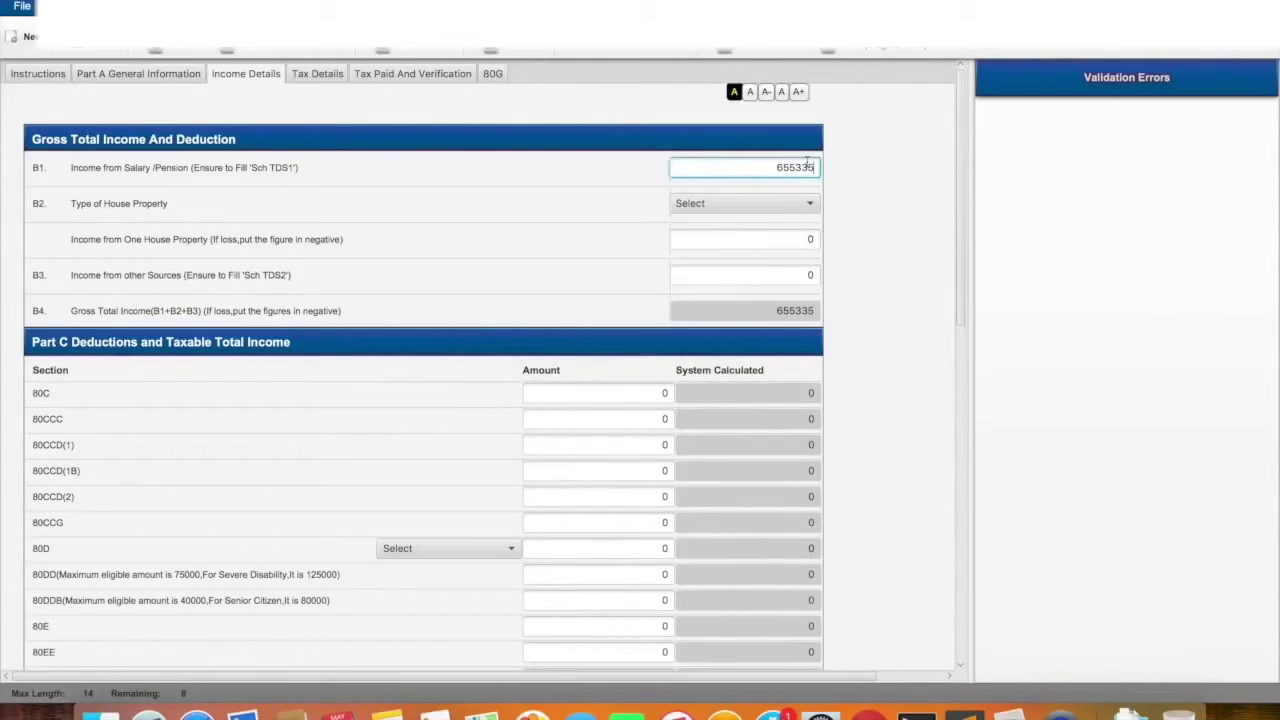
key("super+Tab")
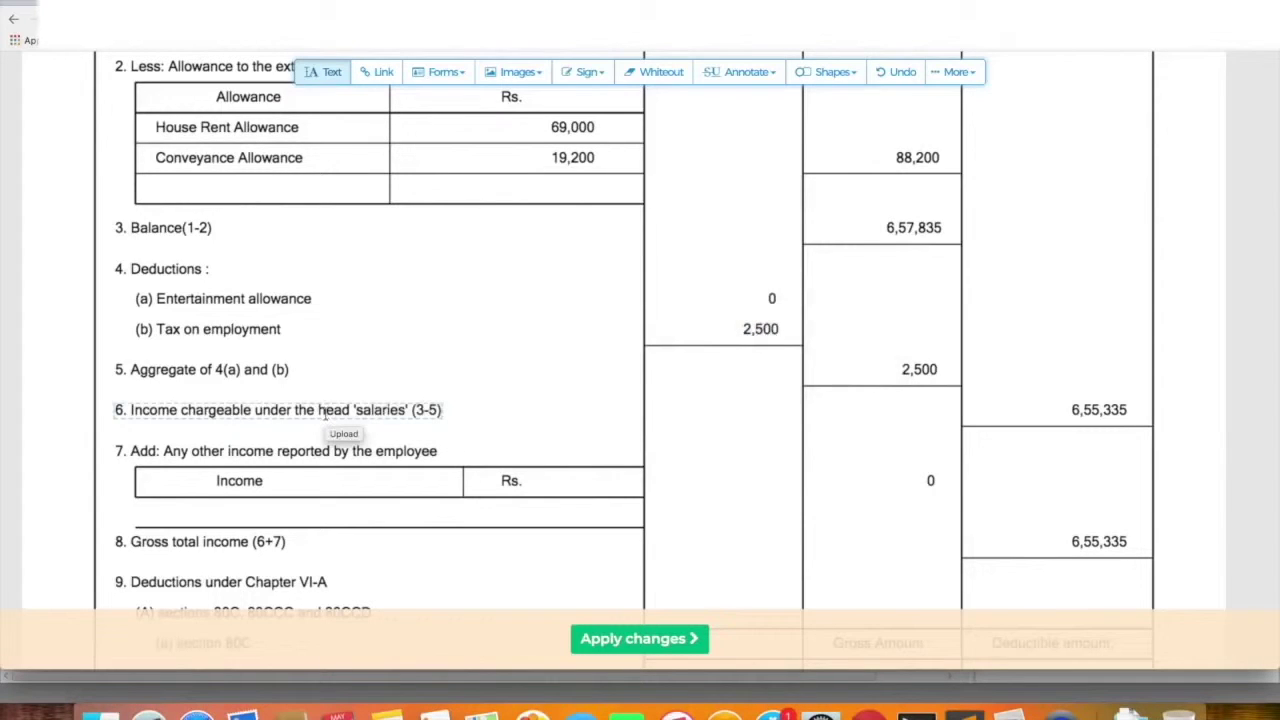
key("super+Tab")
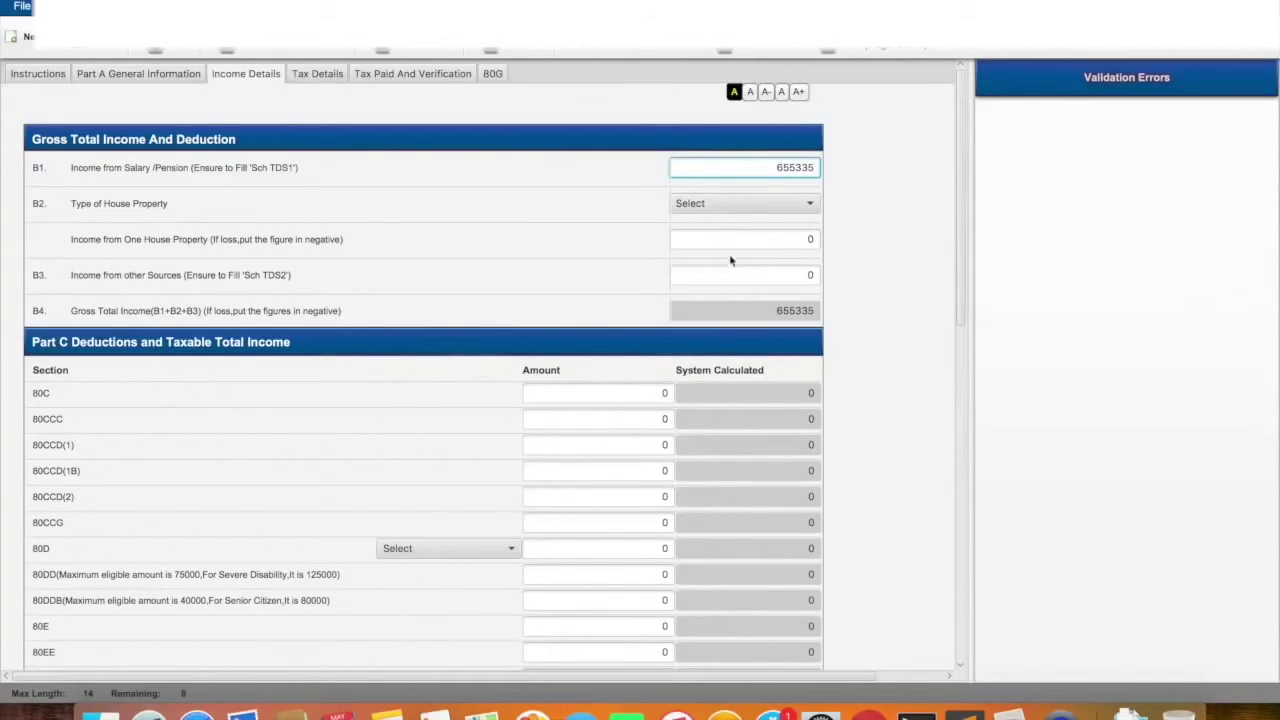
left_click(815, 242)
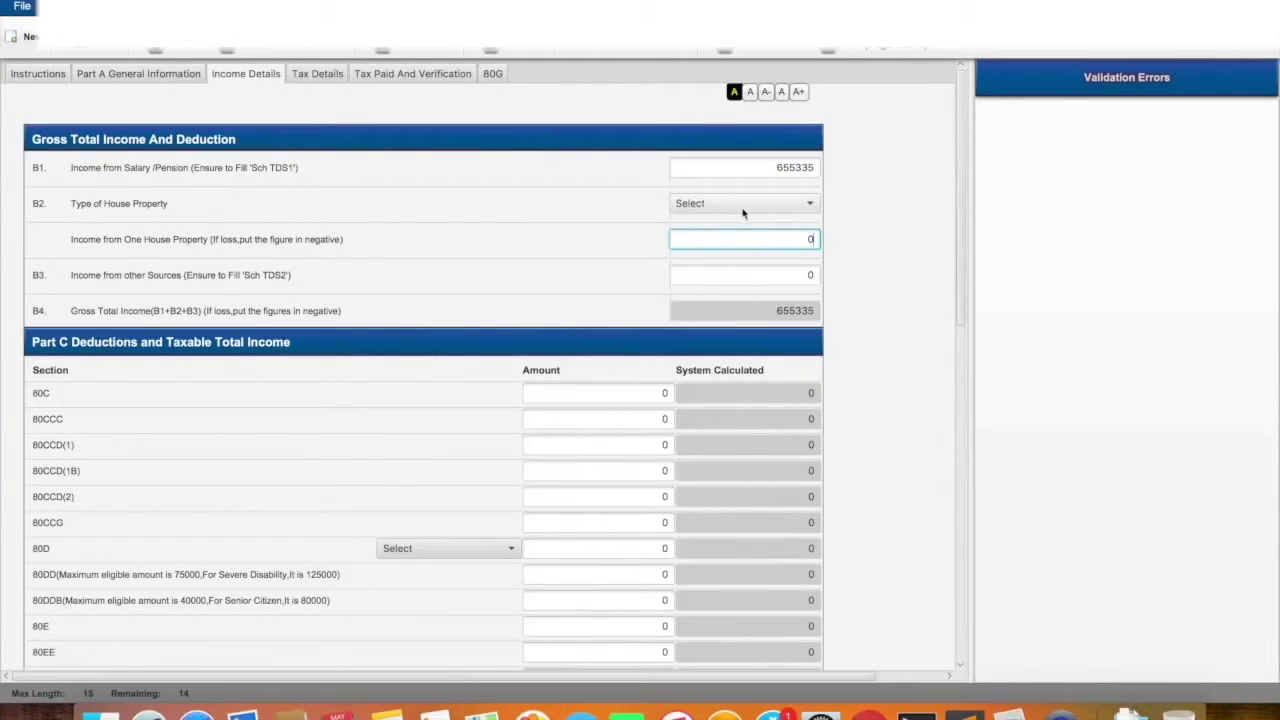
key("super+Tab")
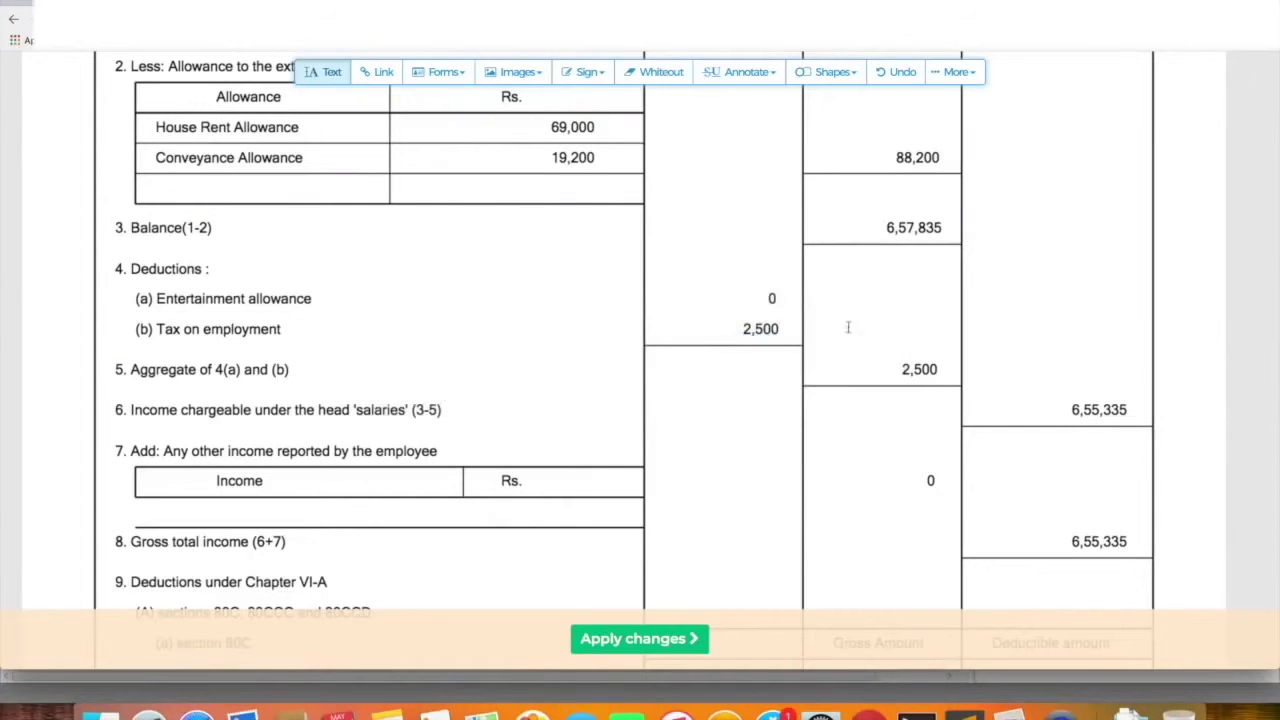
key("super+Tab")
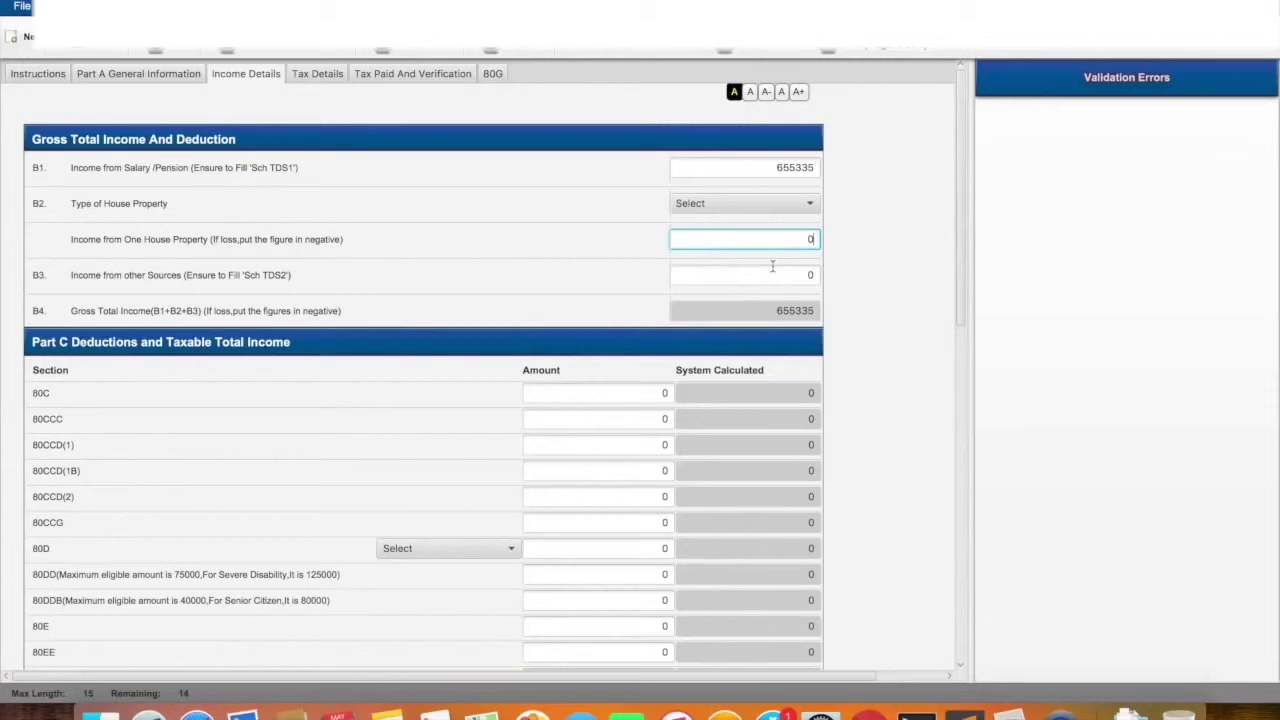
left_click(810, 274)
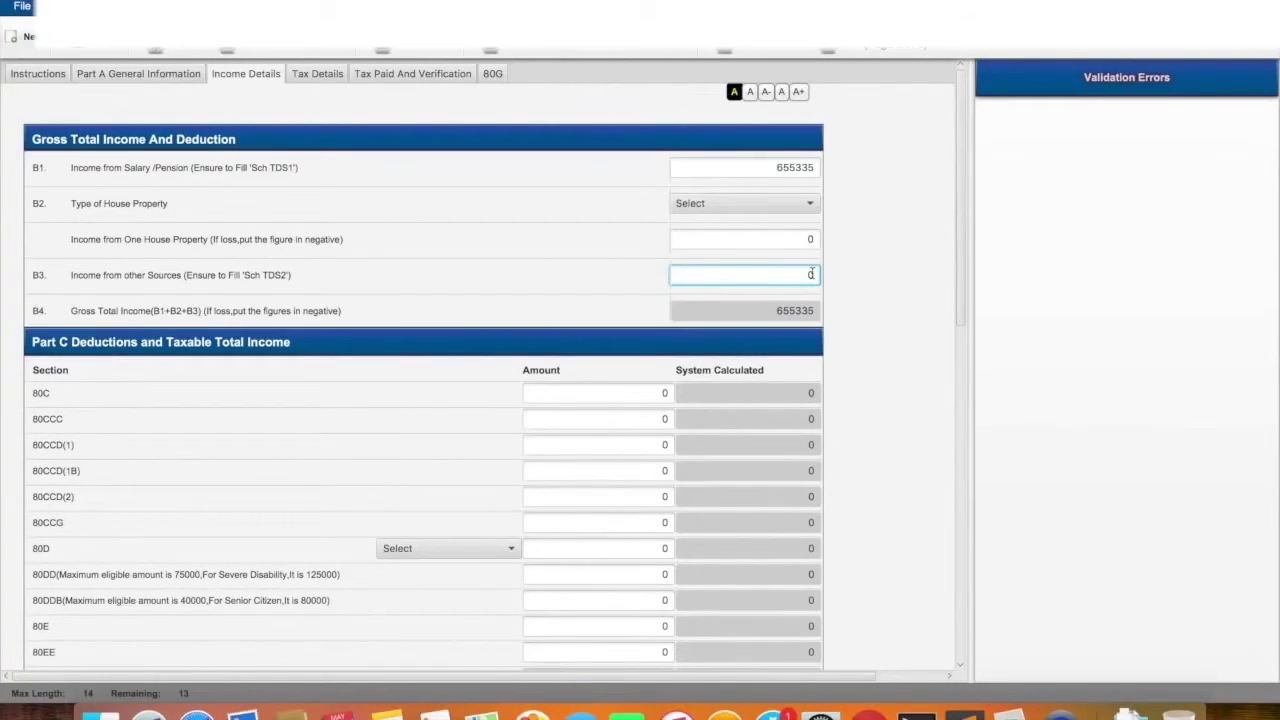
scroll(587, 517, "down", 3)
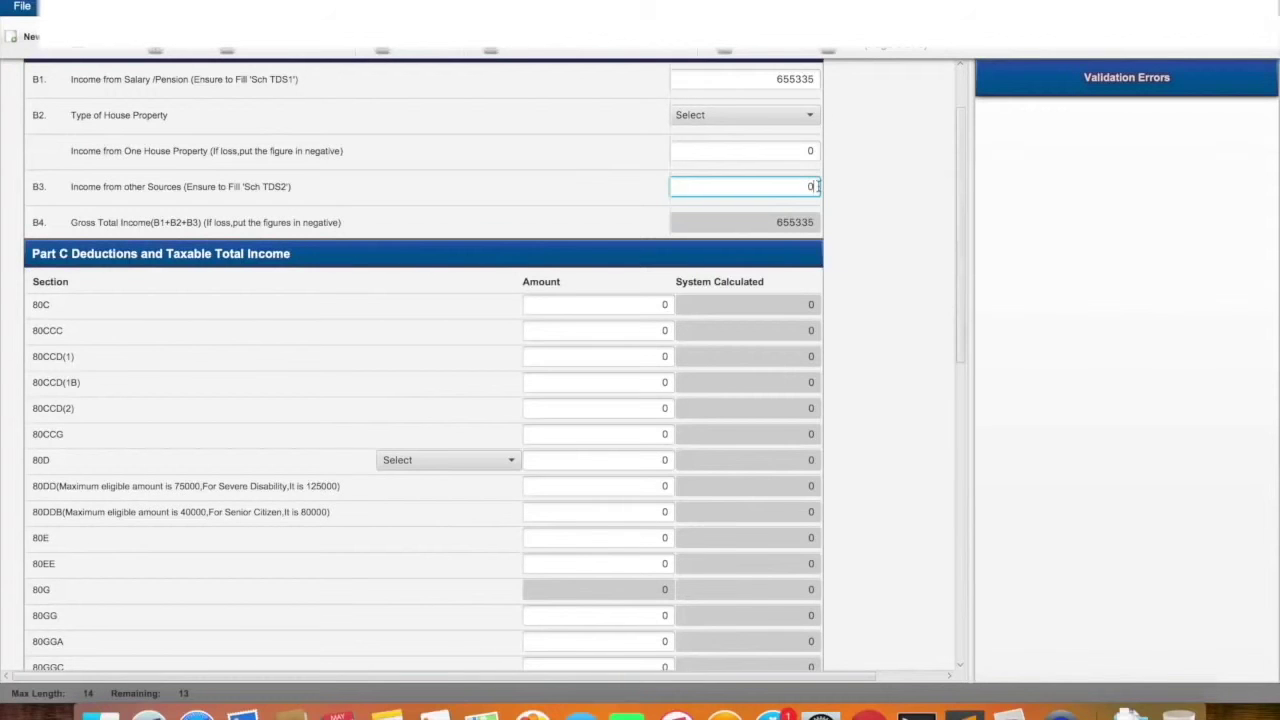
scroll(600, 400, "down", 6)
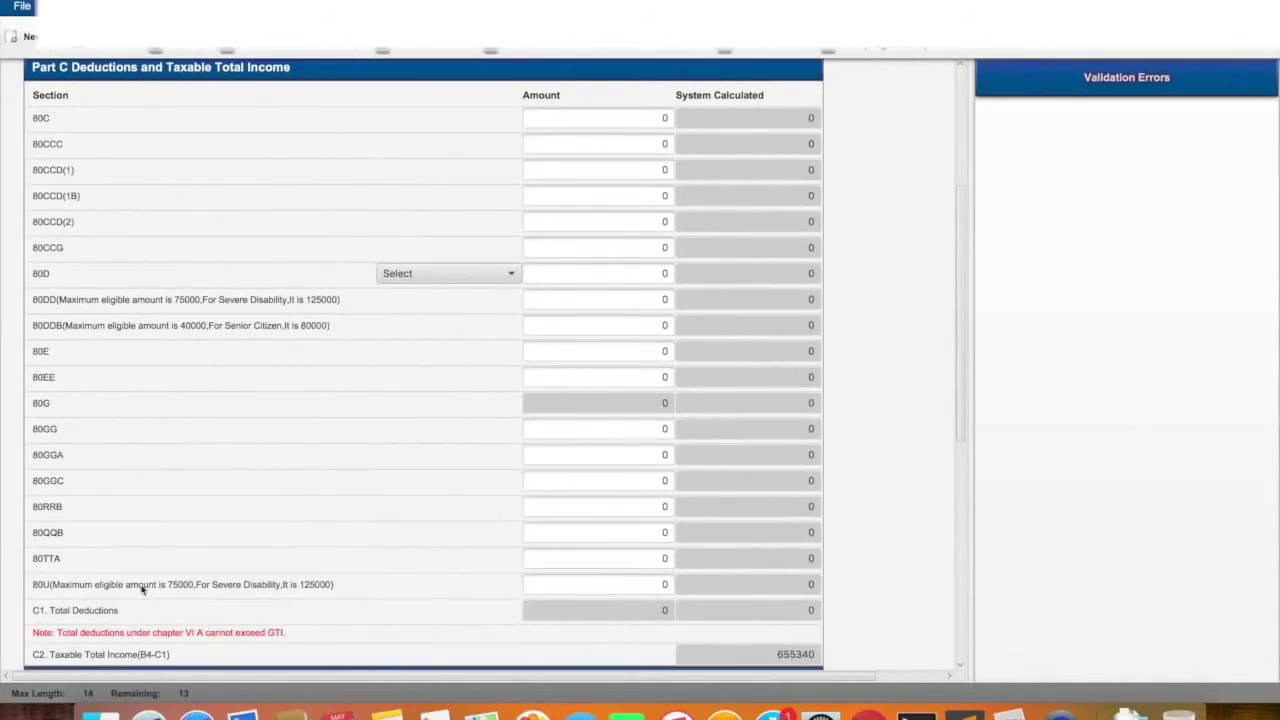
left_click(665, 563)
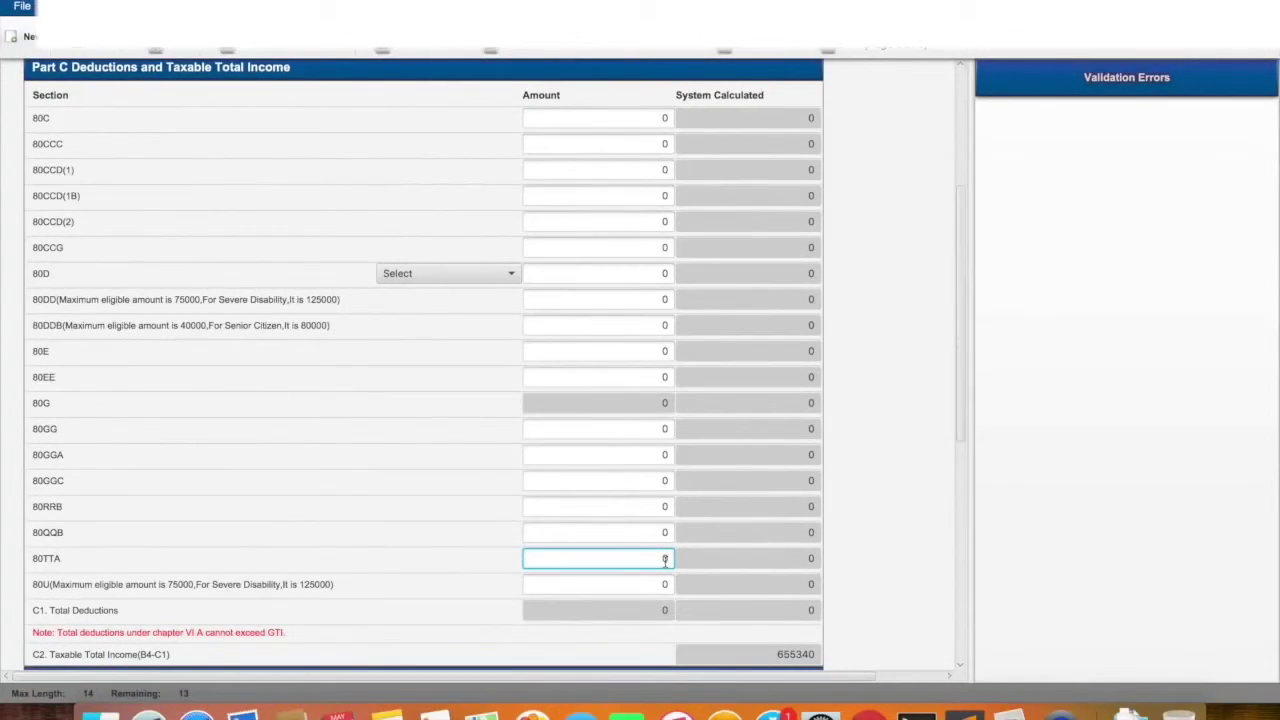
scroll(665, 560, "up", 5)
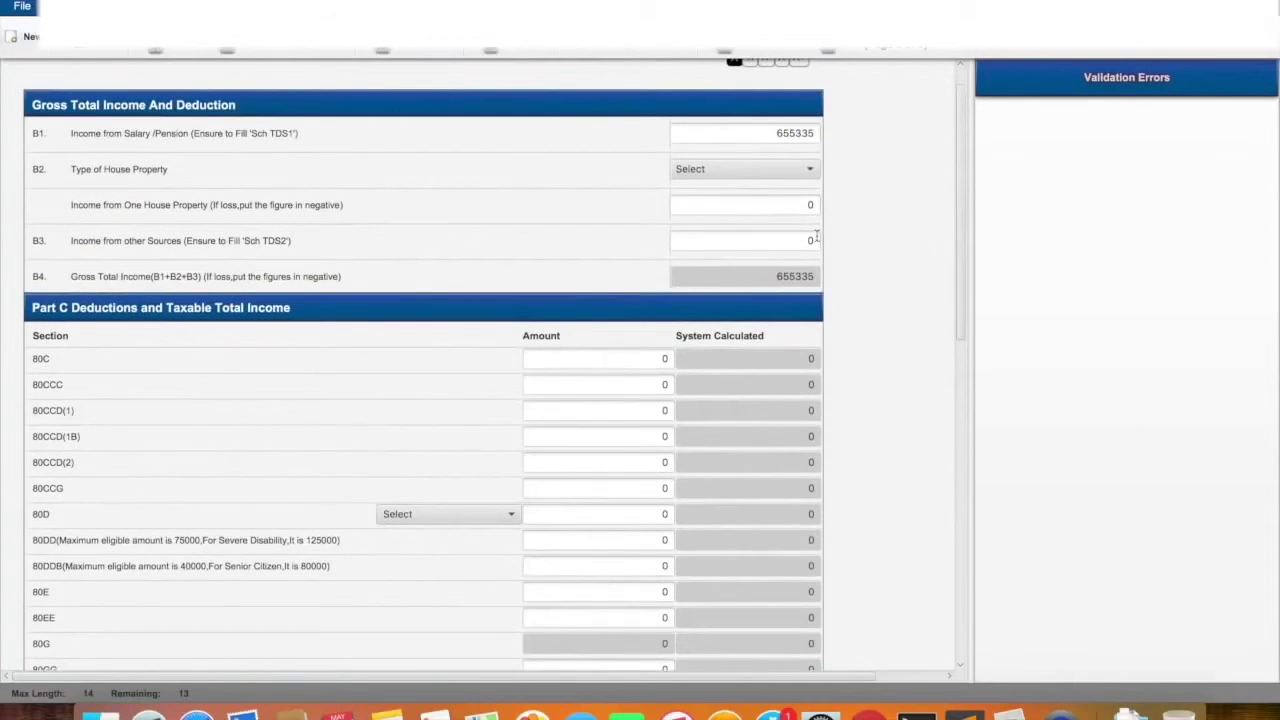
left_click(816, 236)
scroll(627, 297, "down", 5)
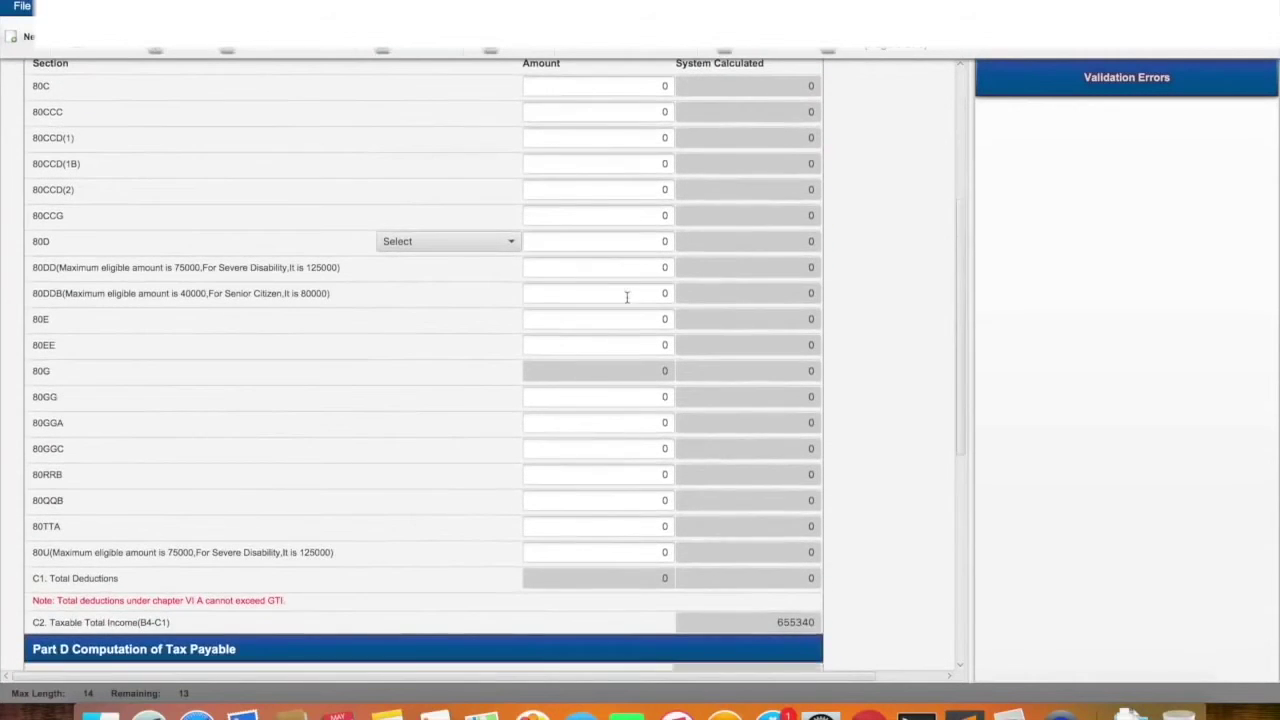
left_click(668, 529)
scroll(668, 529, "up", 4)
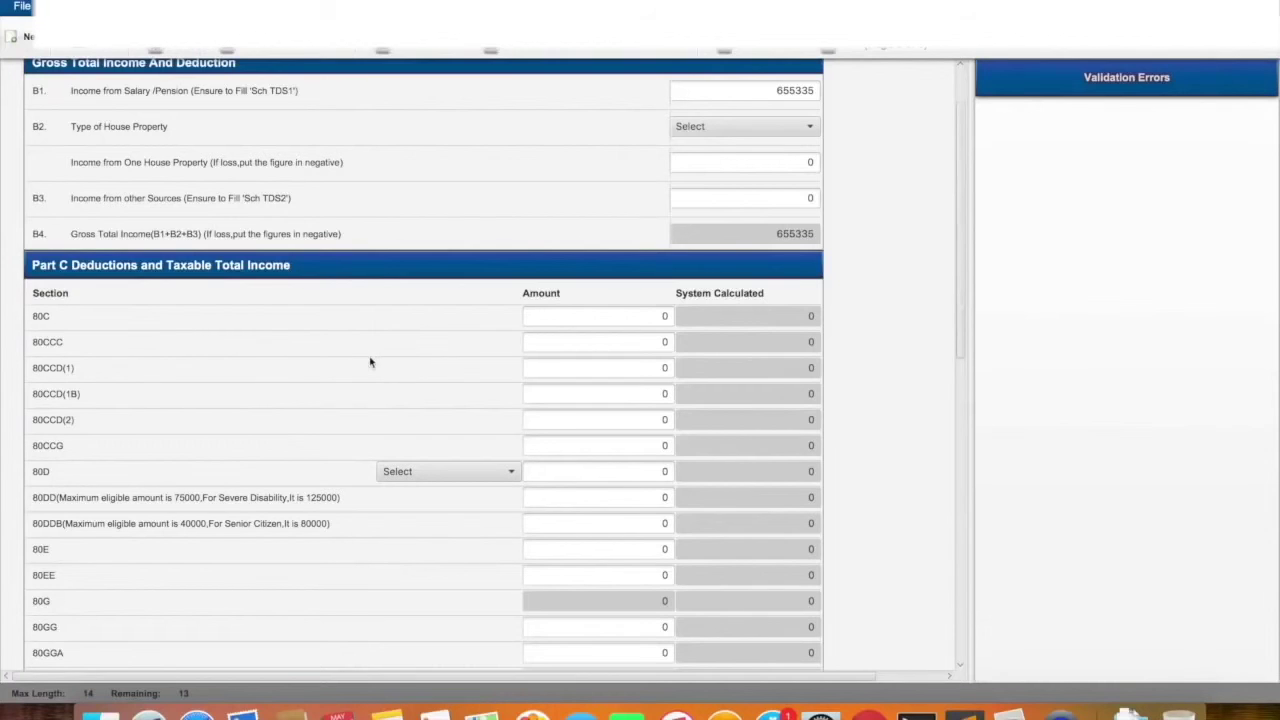
key("super+Tab")
key("Tab")
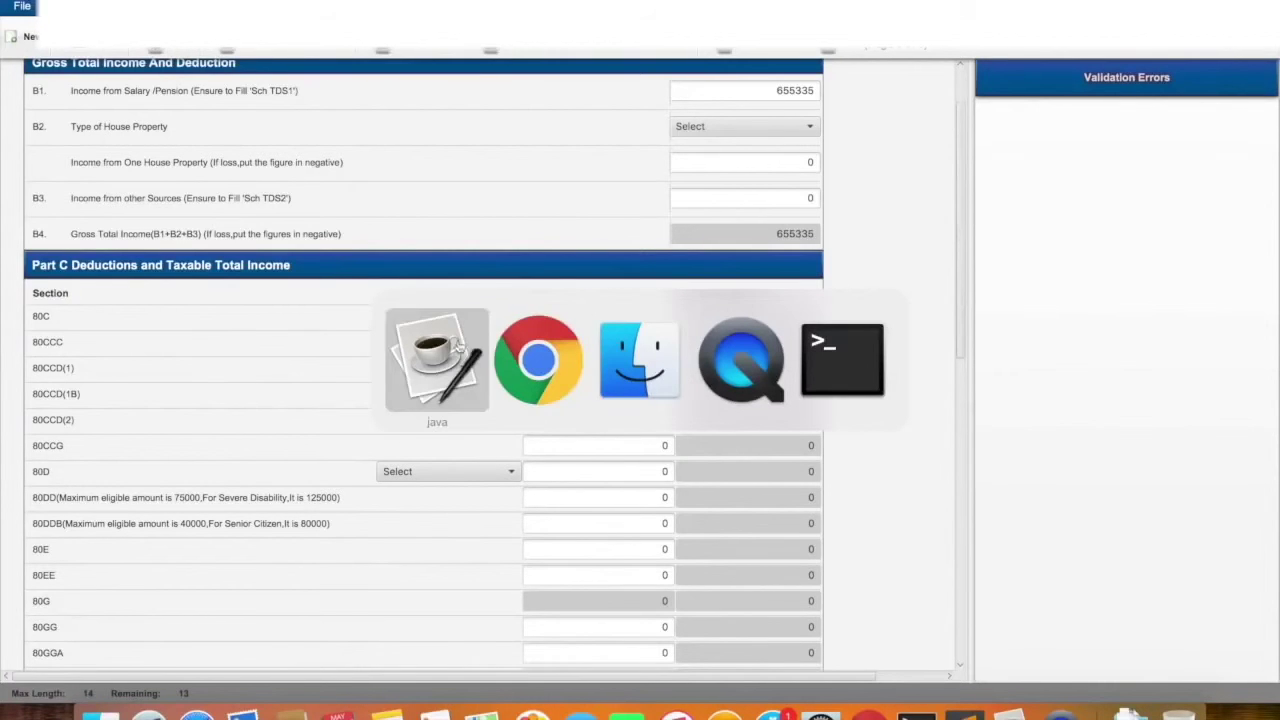
Scroll the Form 16 PDF to the 80C figures: LIC 32,355, PF 32,400, term deposit 50,000
left_click(541, 368)
scroll(854, 353, "down", 5)
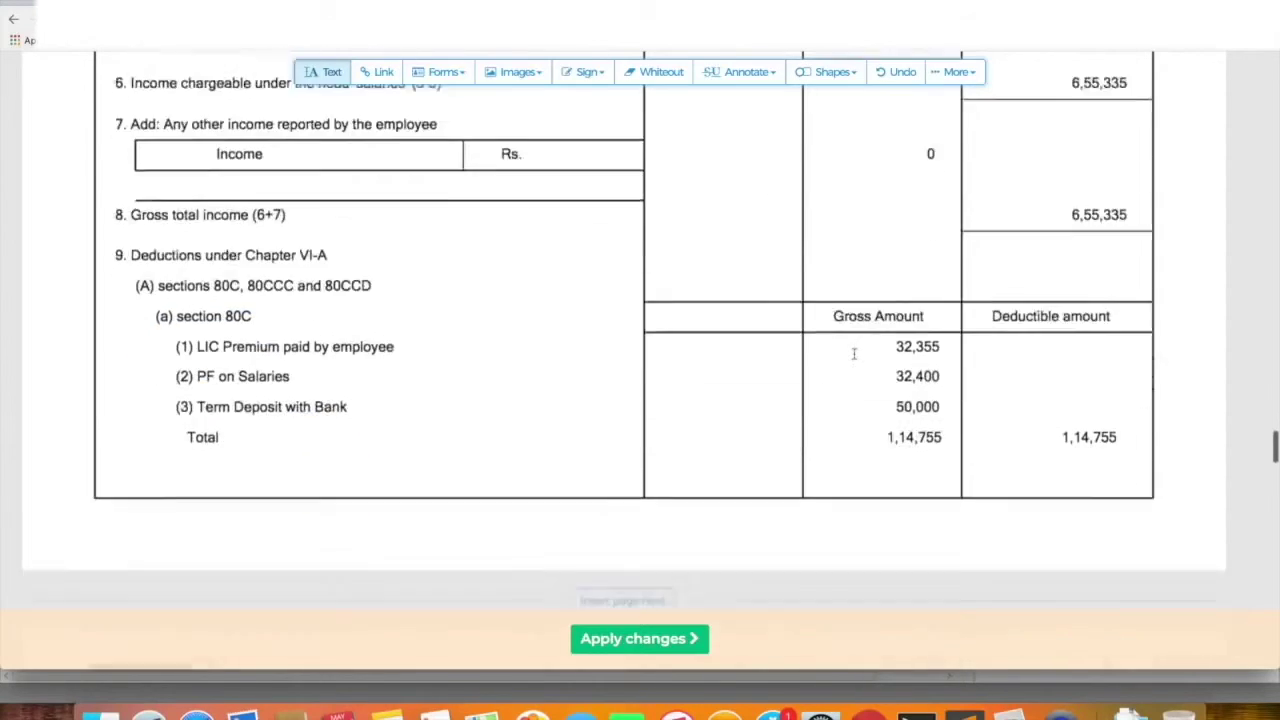
scroll(854, 353, "down", 3)
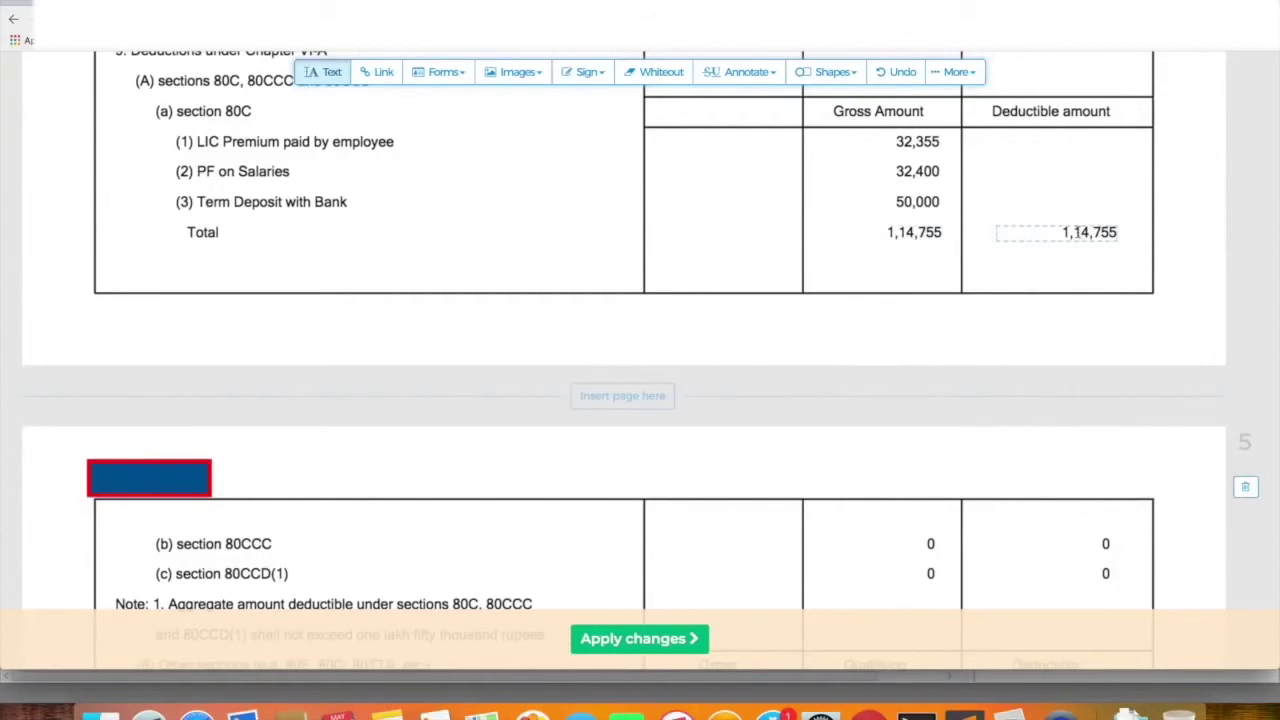
key("super+Tab")
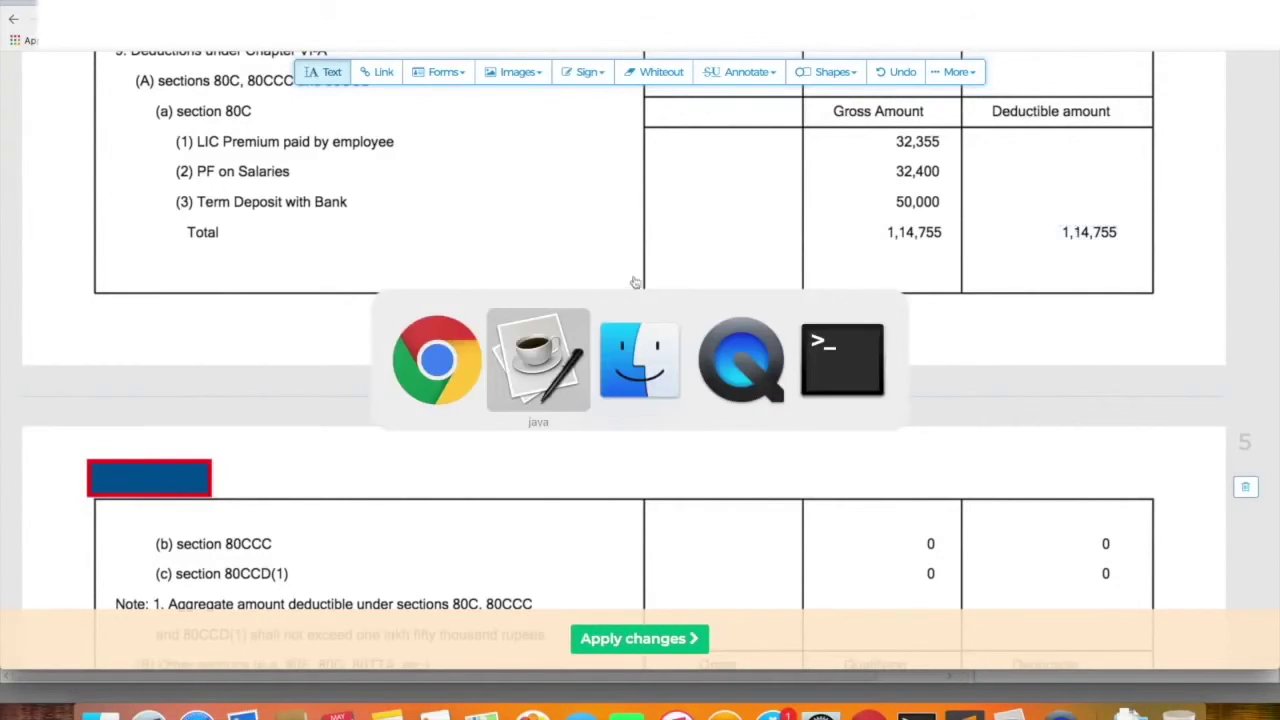
Enter 114755 as the section 80C amount and compare it with the Form 16 total of 1,14,755
key("super+Tab")
left_click(629, 318)
type("1147555")
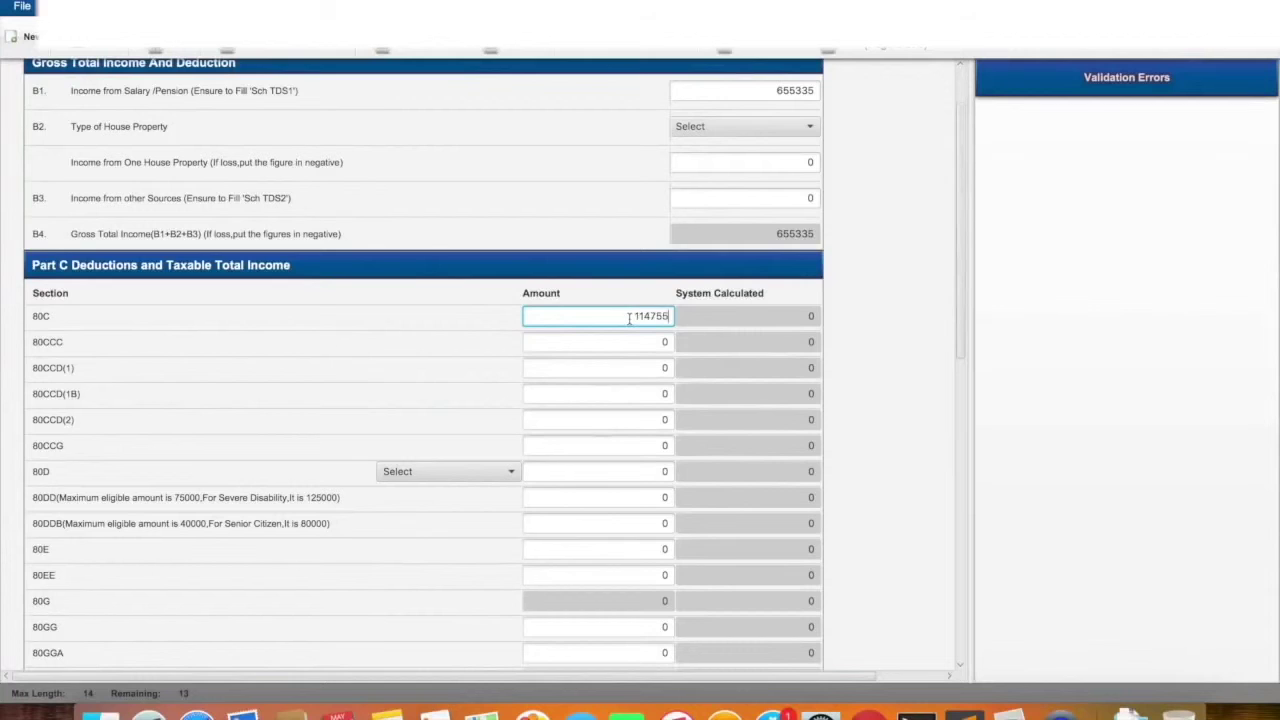
key("BackSpace")
left_click(876, 313)
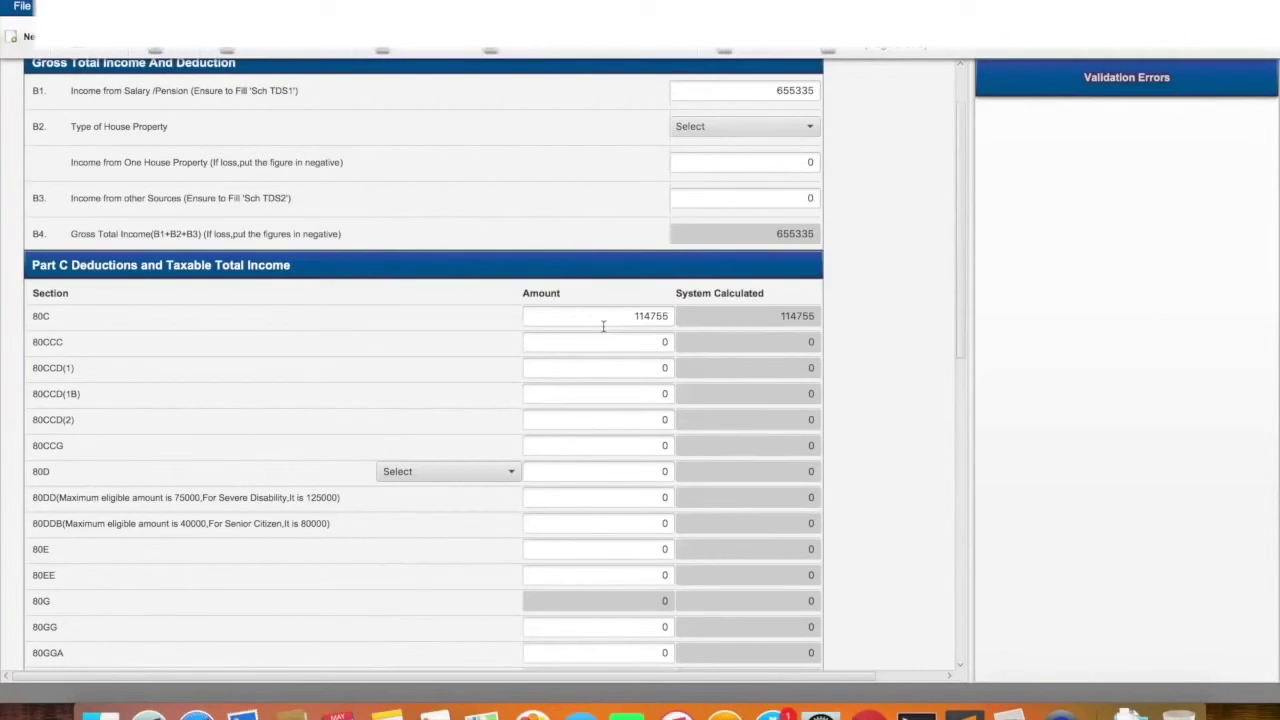
key("super+Tab")
left_click(572, 367)
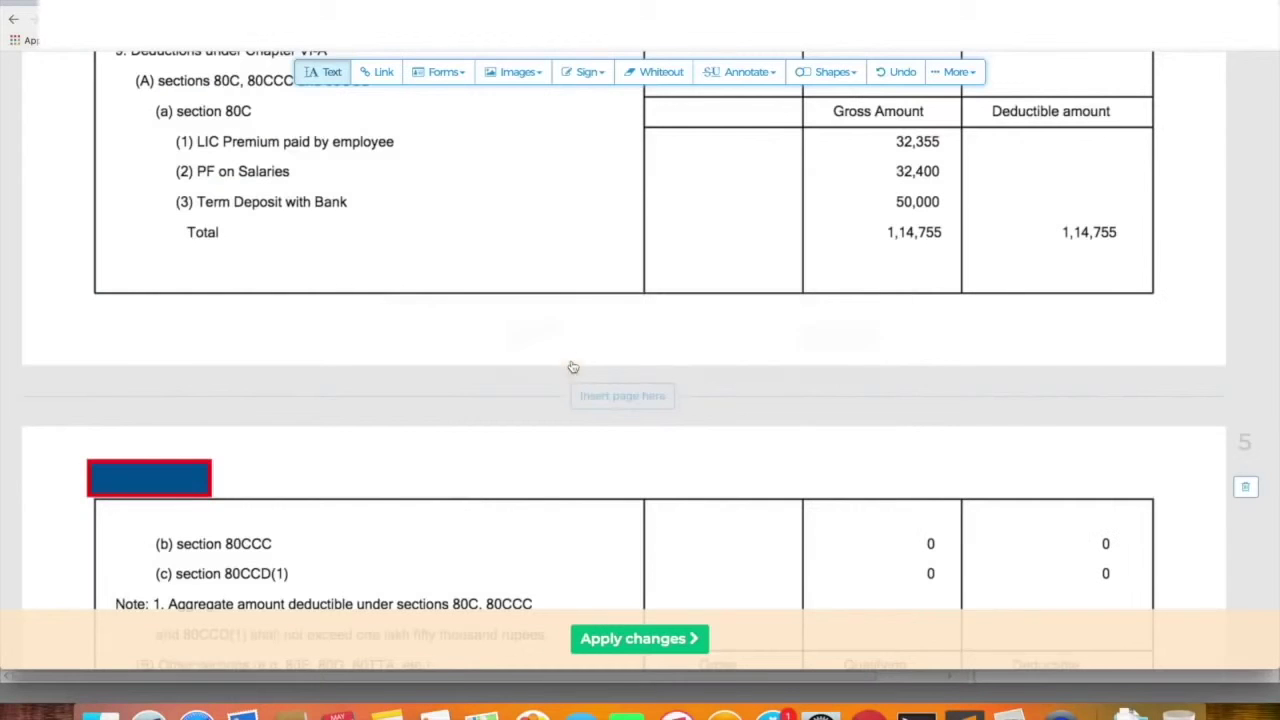
key("super+Tab")
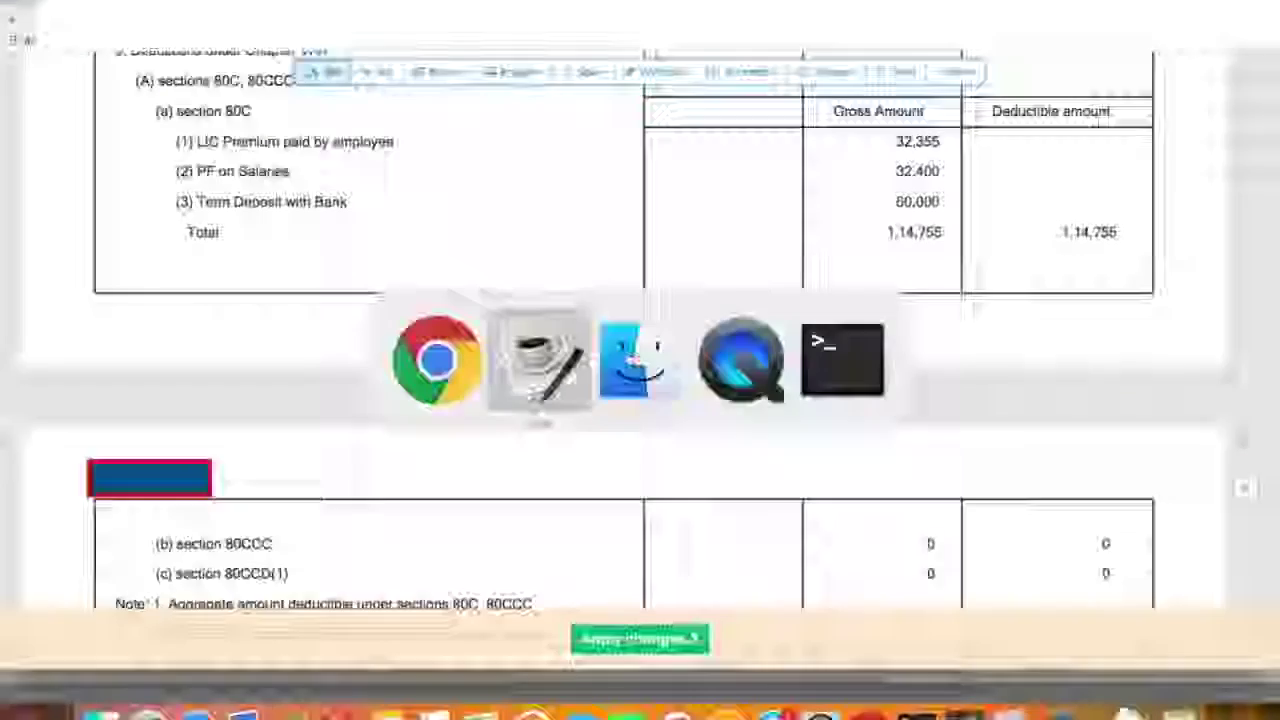
Scroll through Part D to review tax and cess of 34109 plus 9902 interest, totalling 44011
scroll(628, 340, "down", 10)
scroll(628, 340, "down", 3)
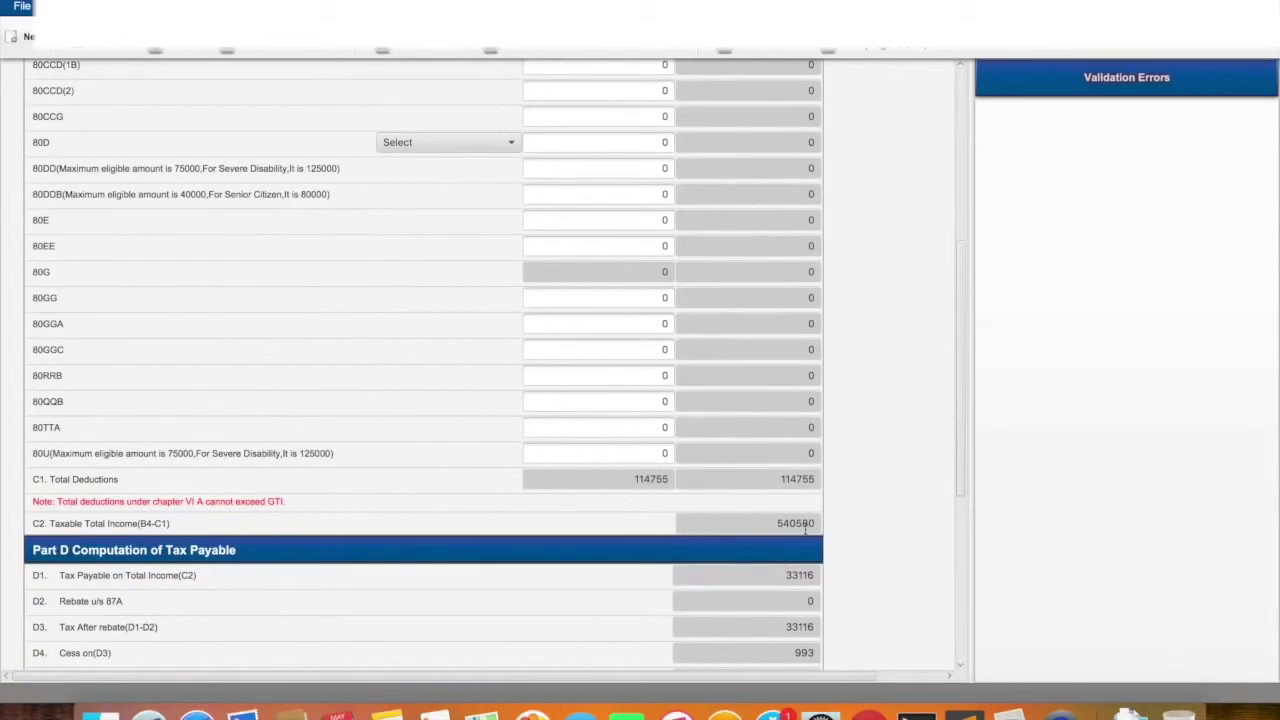
scroll(805, 528, "down", 3)
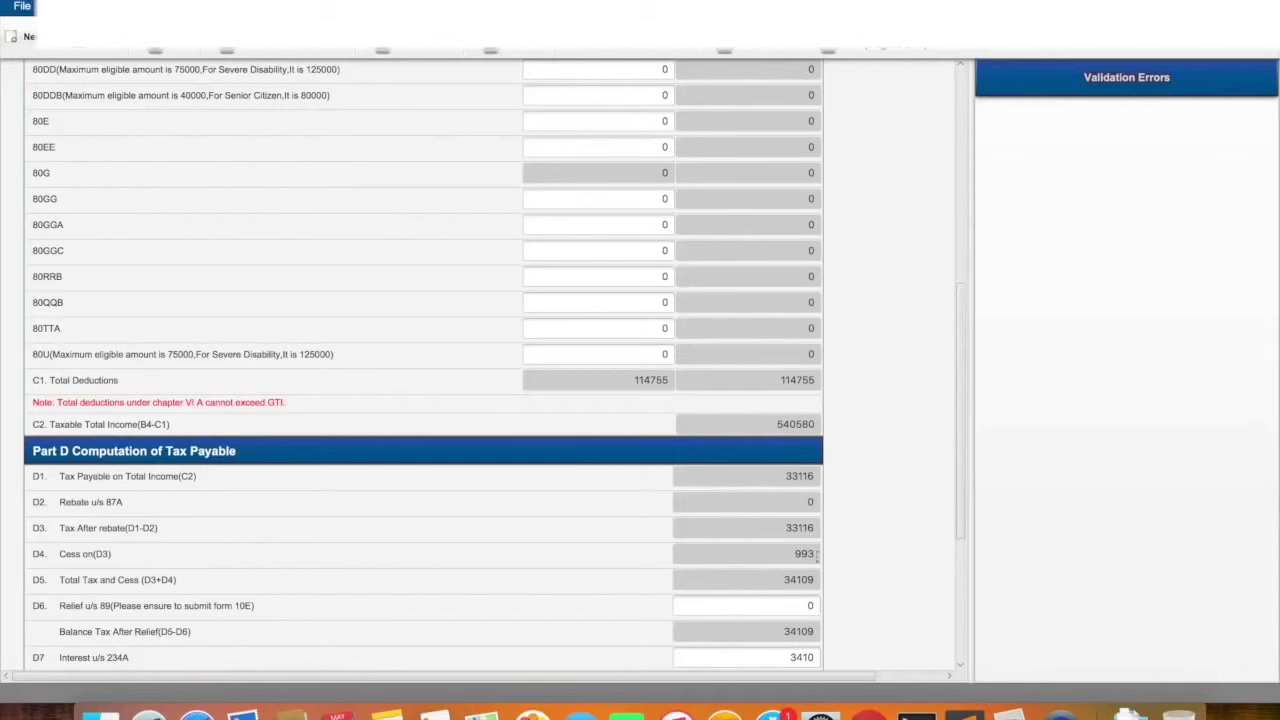
scroll(805, 551, "down", 1)
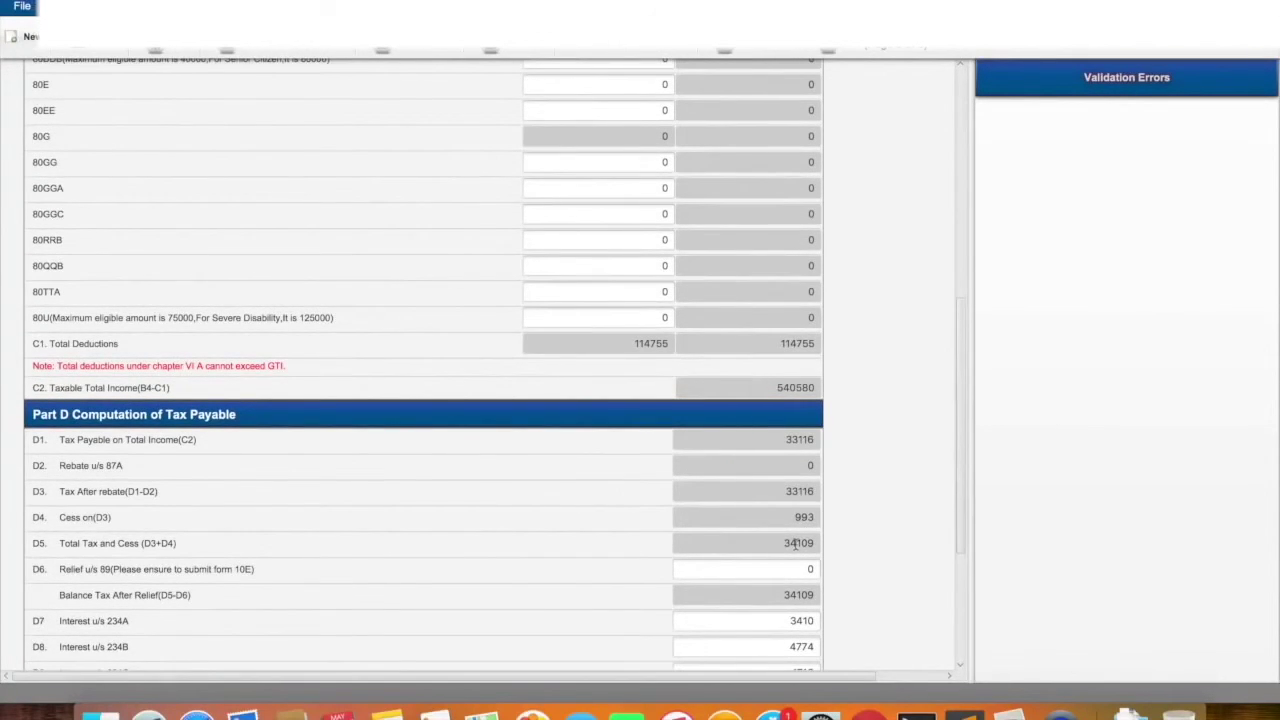
scroll(797, 543, "down", 5)
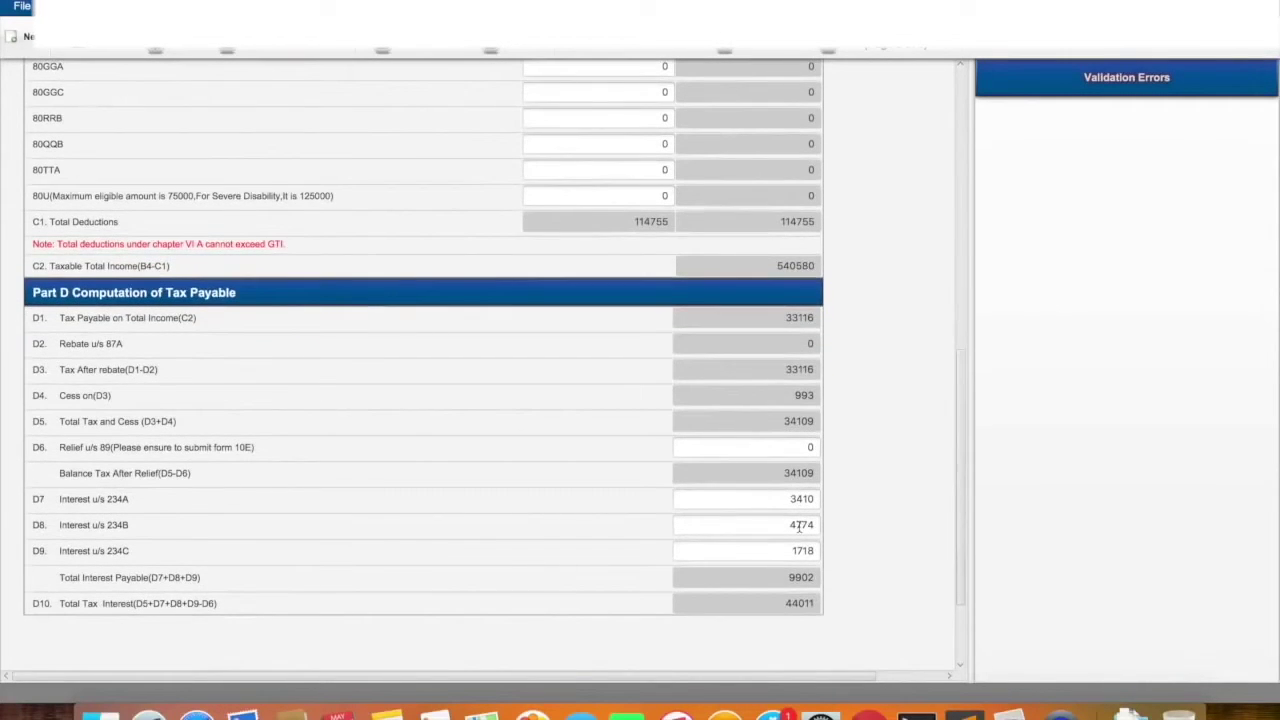
scroll(800, 528, "up", 20)
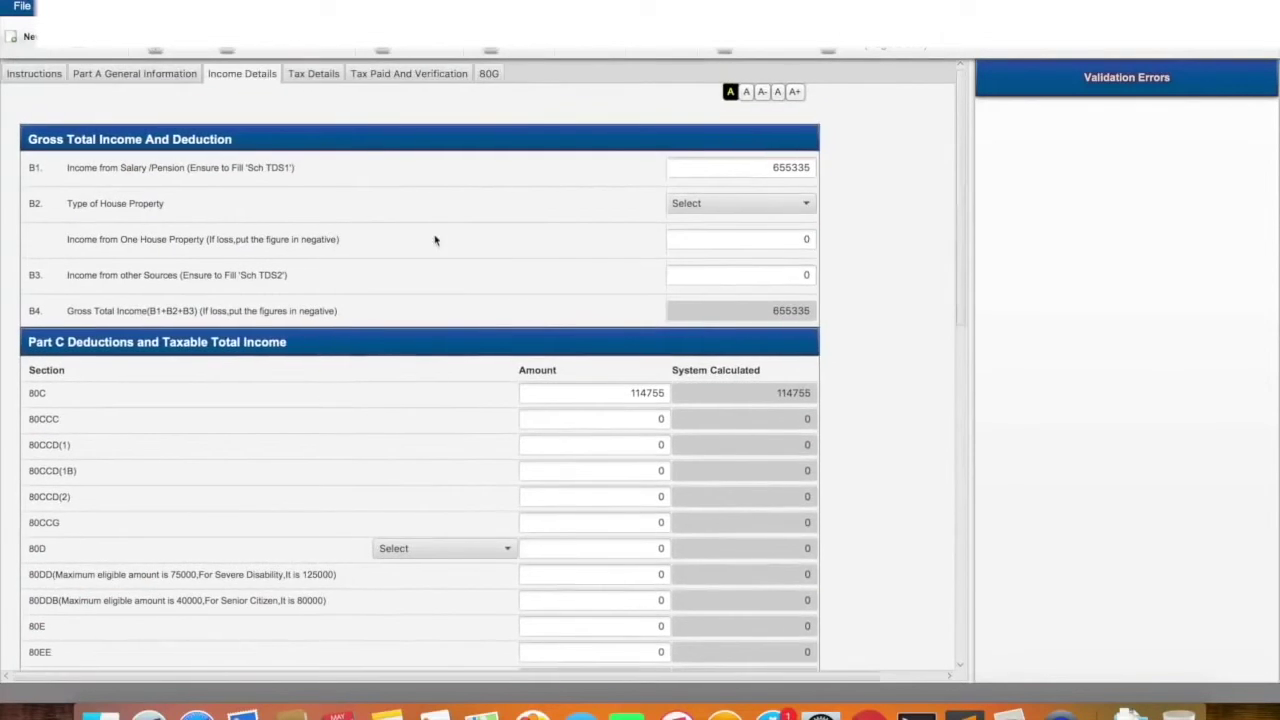
Go to Tax Details, try adding a salary TDS row, and check the Form 16 PDF
left_click(321, 84)
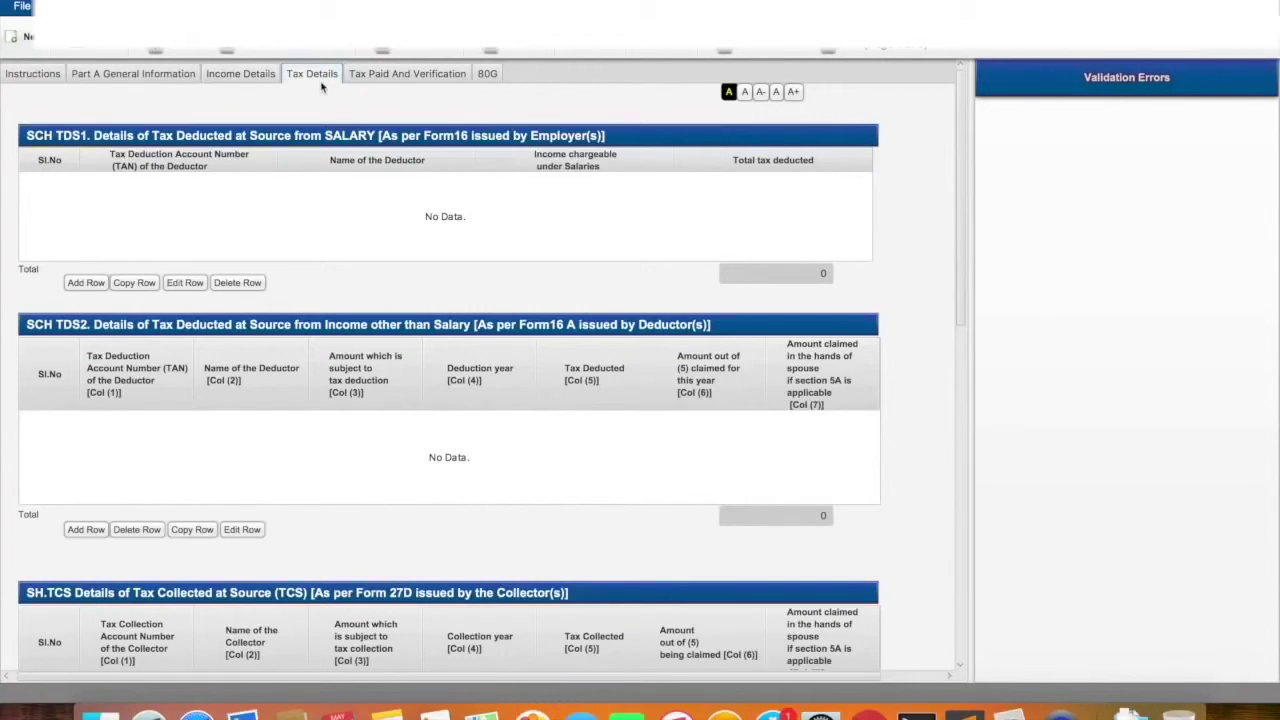
left_click(82, 282)
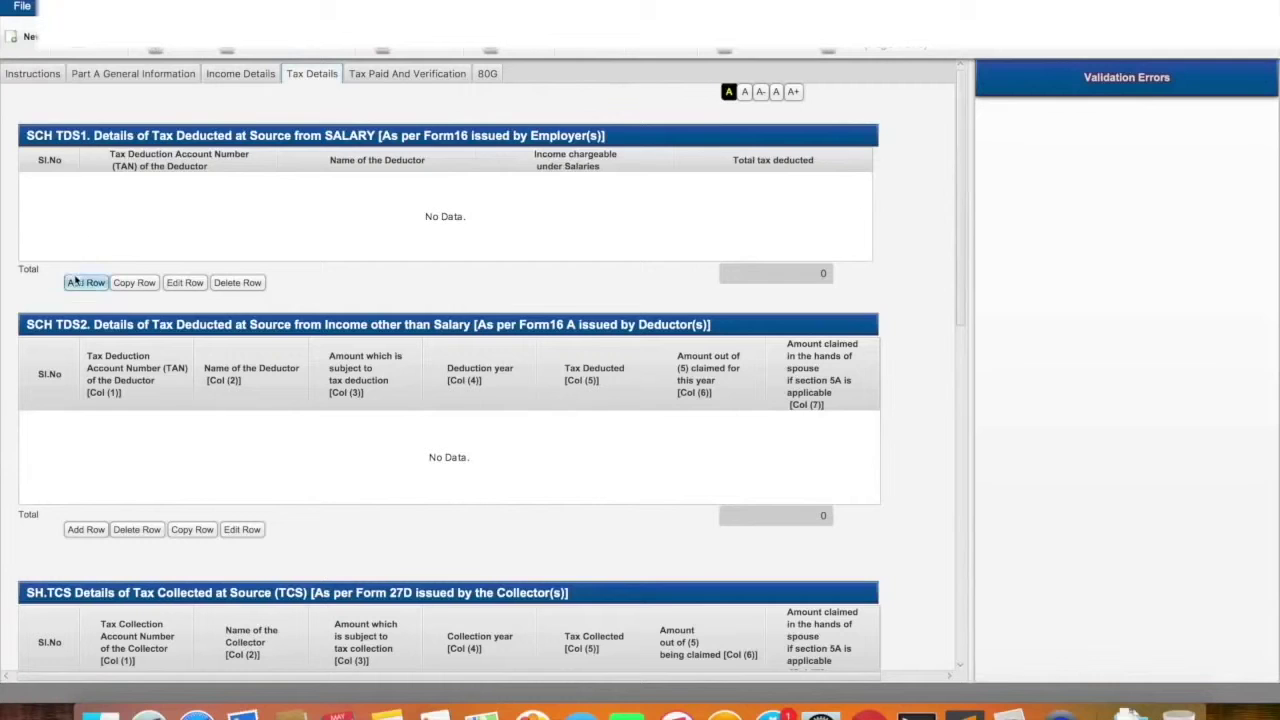
key("super+Tab")
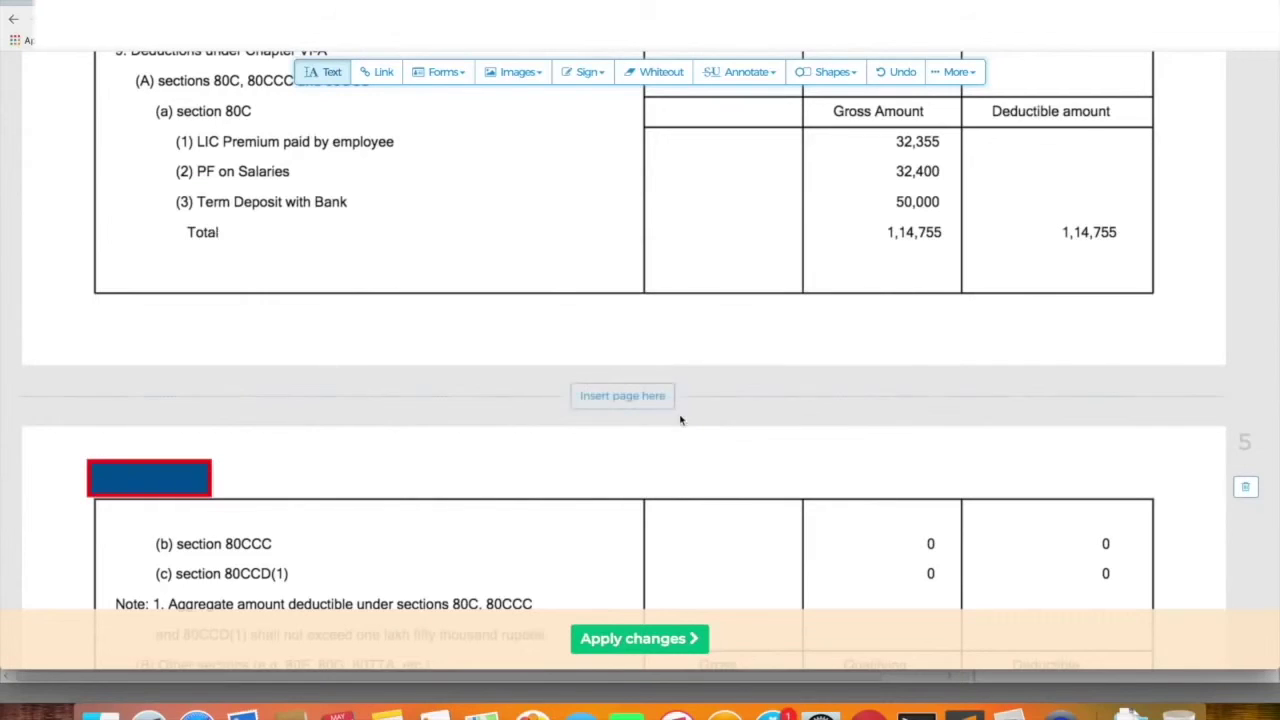
scroll(680, 420, "down", 5)
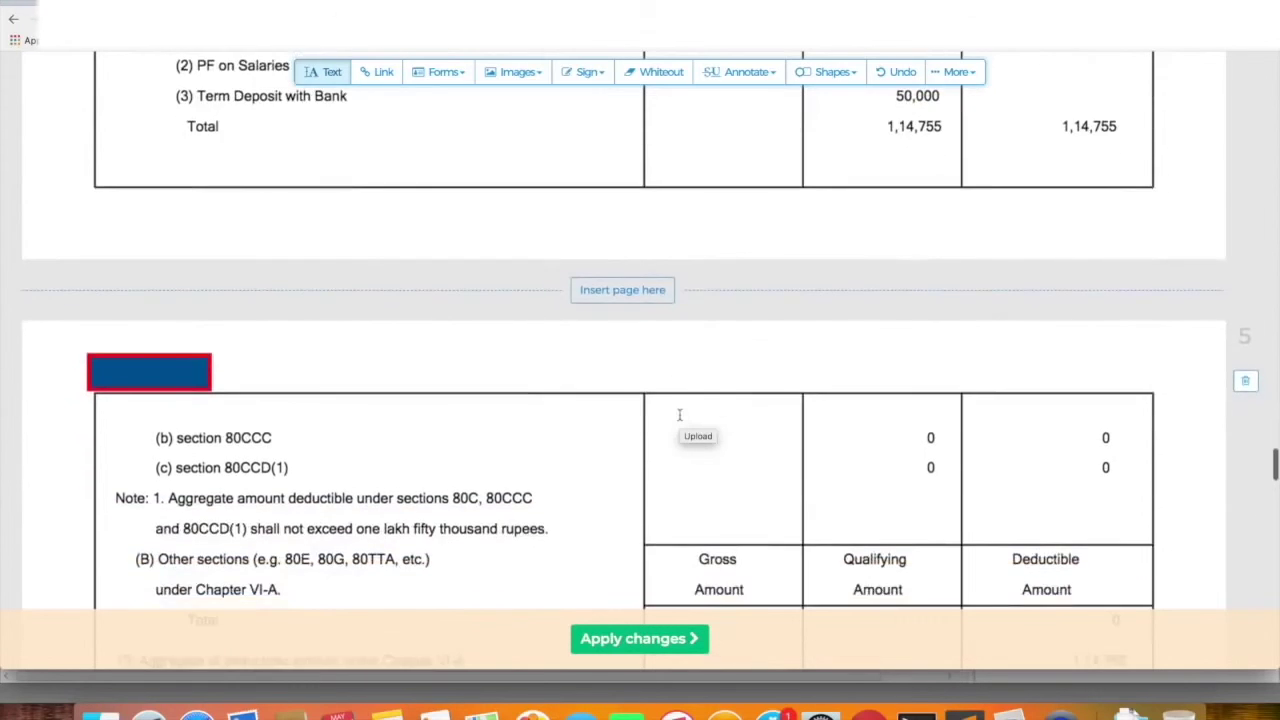
key("super+Tab")
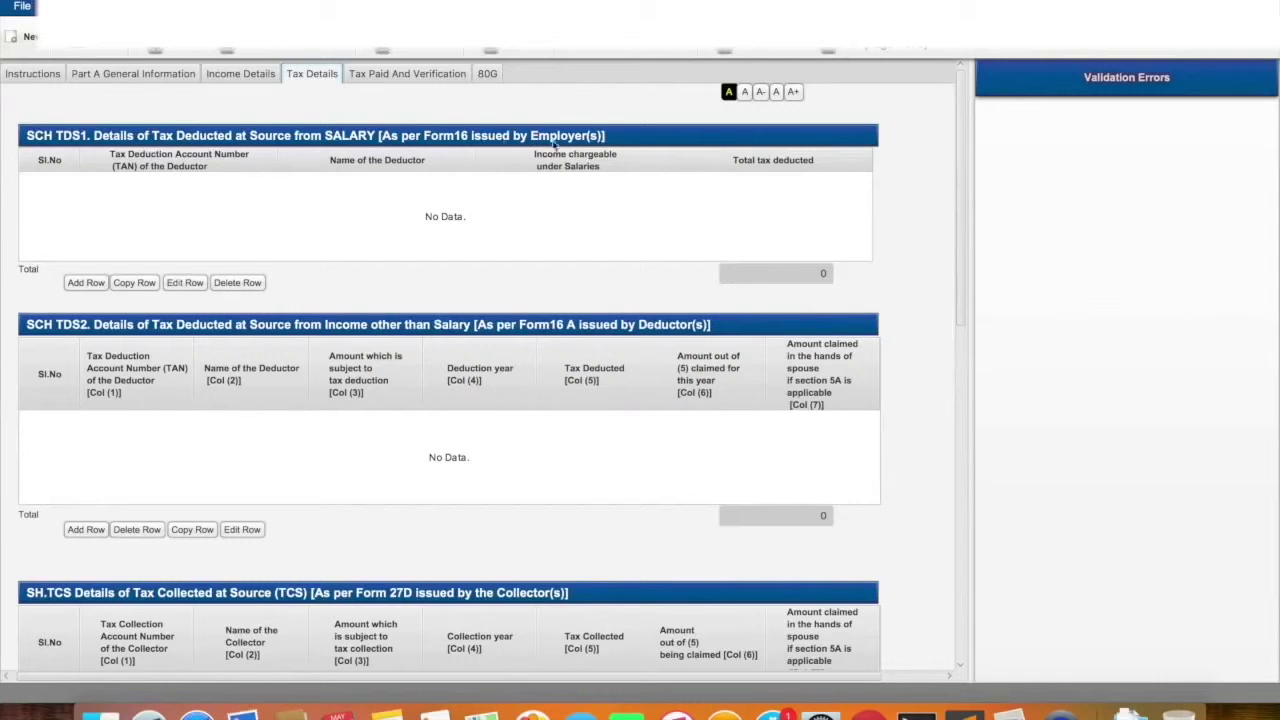
Start a new salary TDS entry and look up the deductor's TAN in the Form 16 PDF
left_click(86, 282)
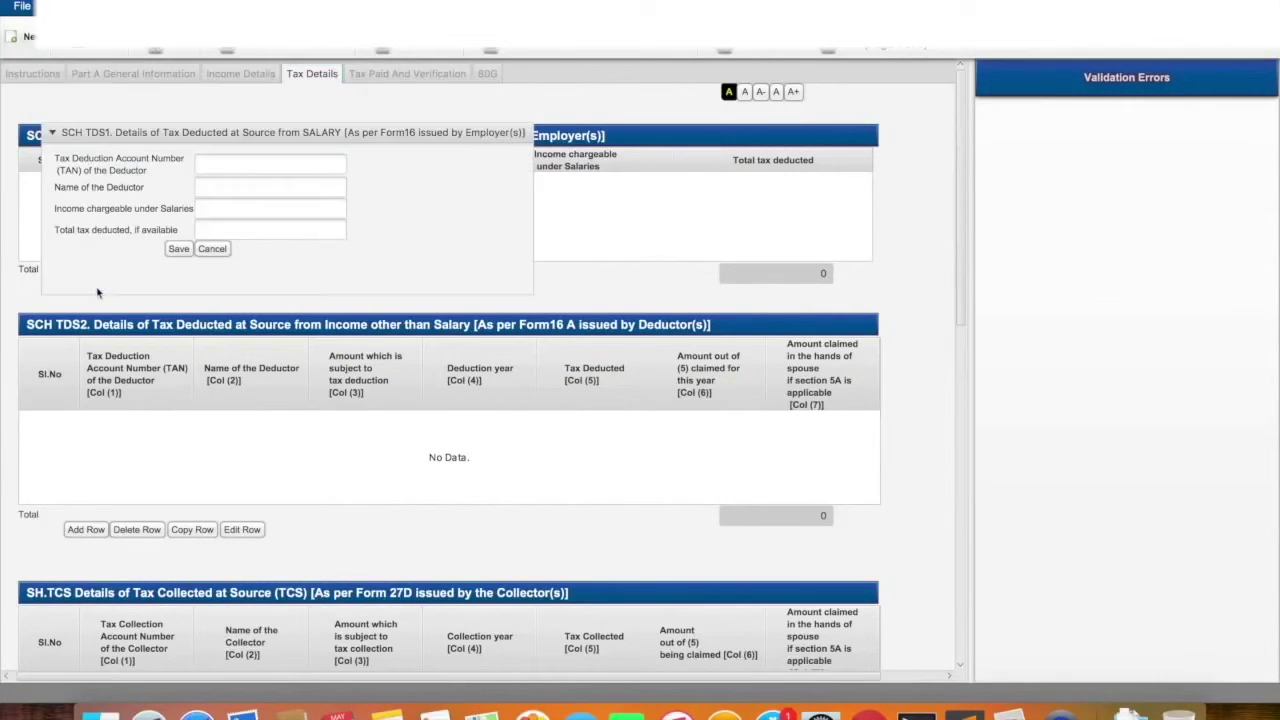
left_click(237, 162)
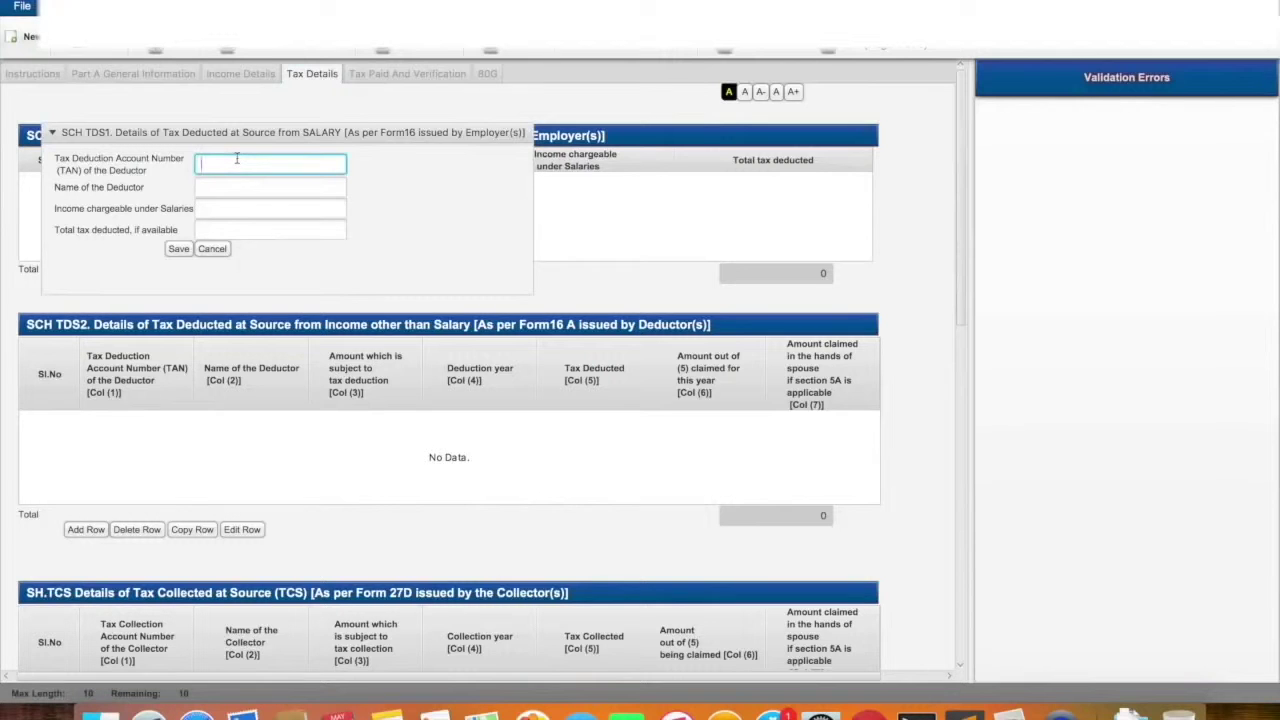
key("super+Tab")
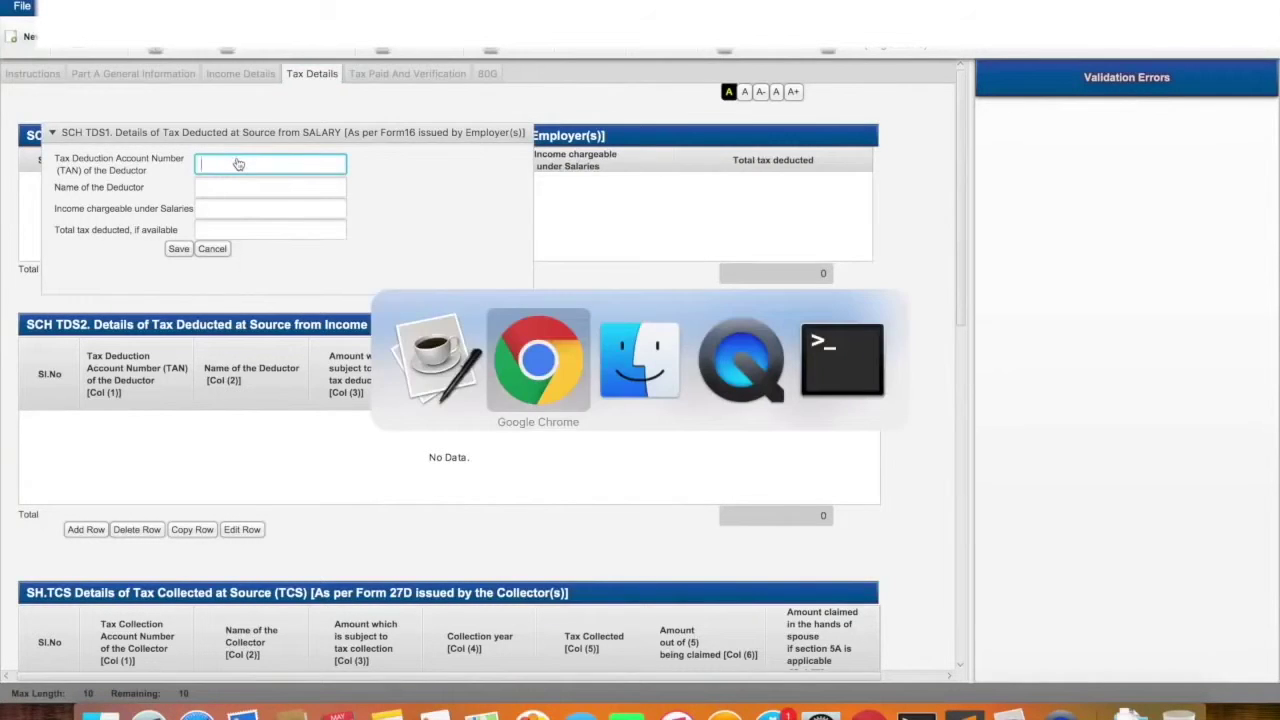
scroll(459, 353, "up", 10)
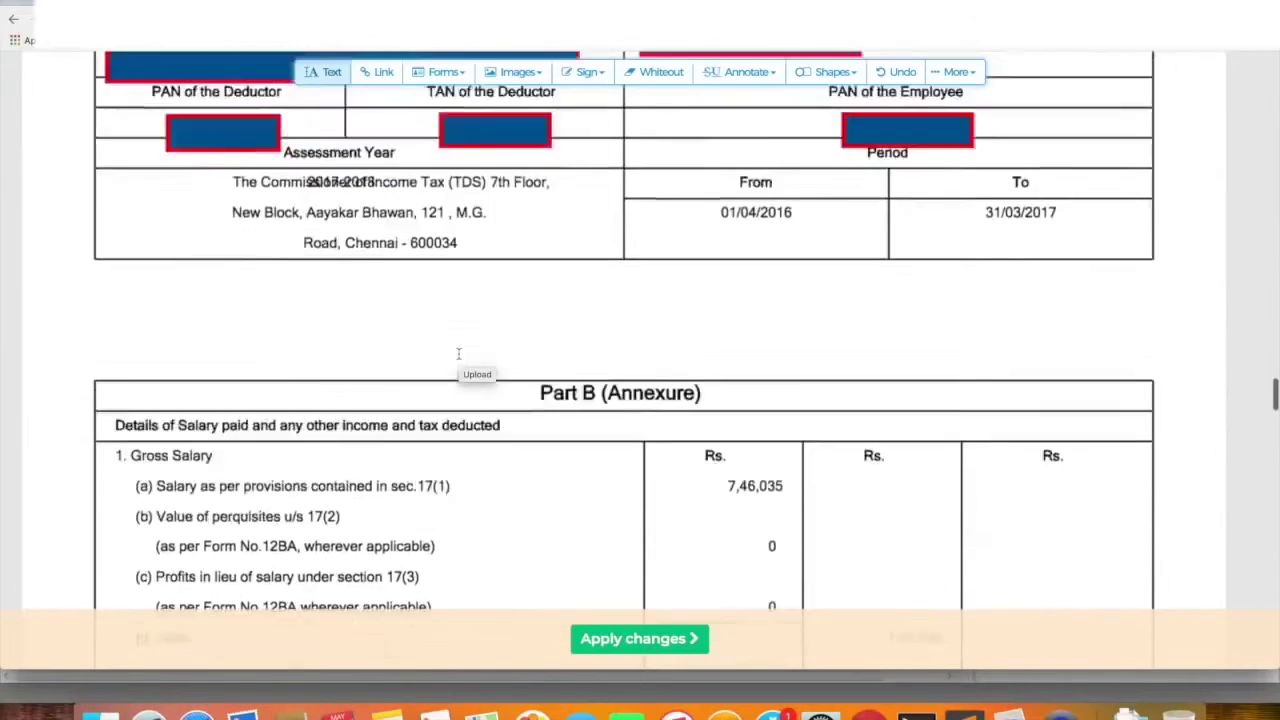
scroll(459, 353, "up", 3)
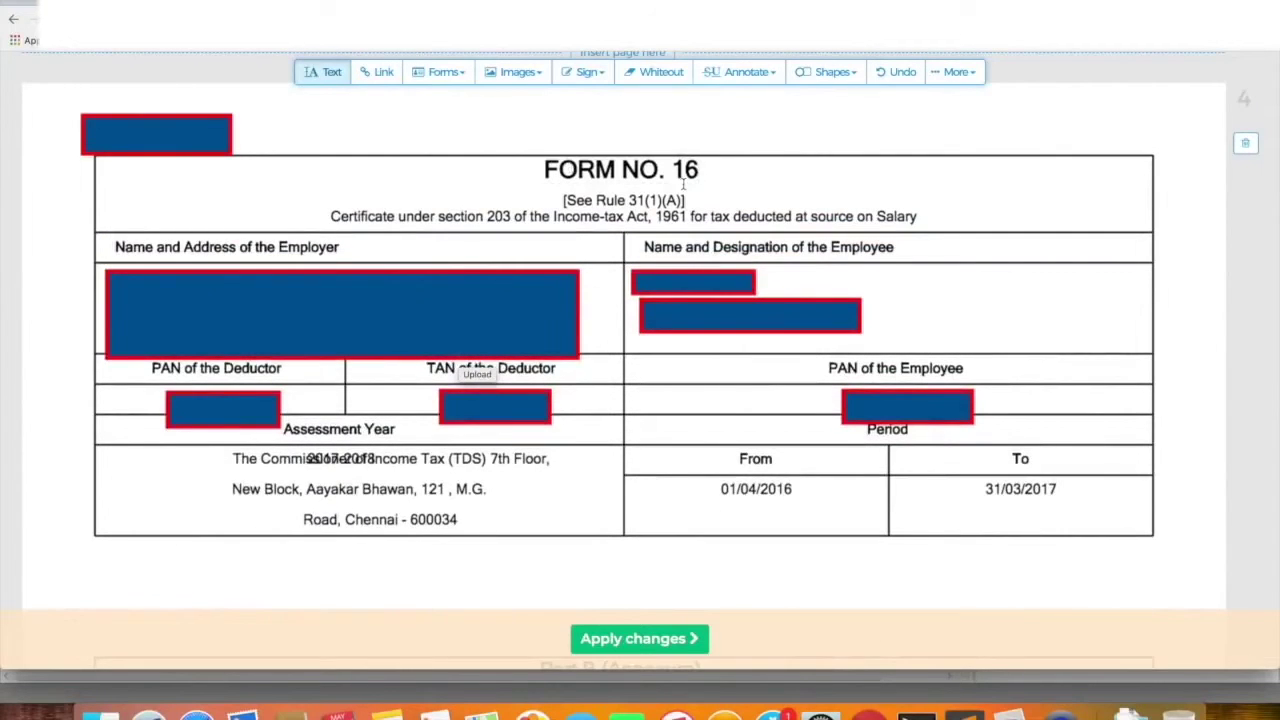
Delete an accidental text box in the PDF, then dismiss the utility's missing-TAN error
left_click(600, 390)
key("Escape")
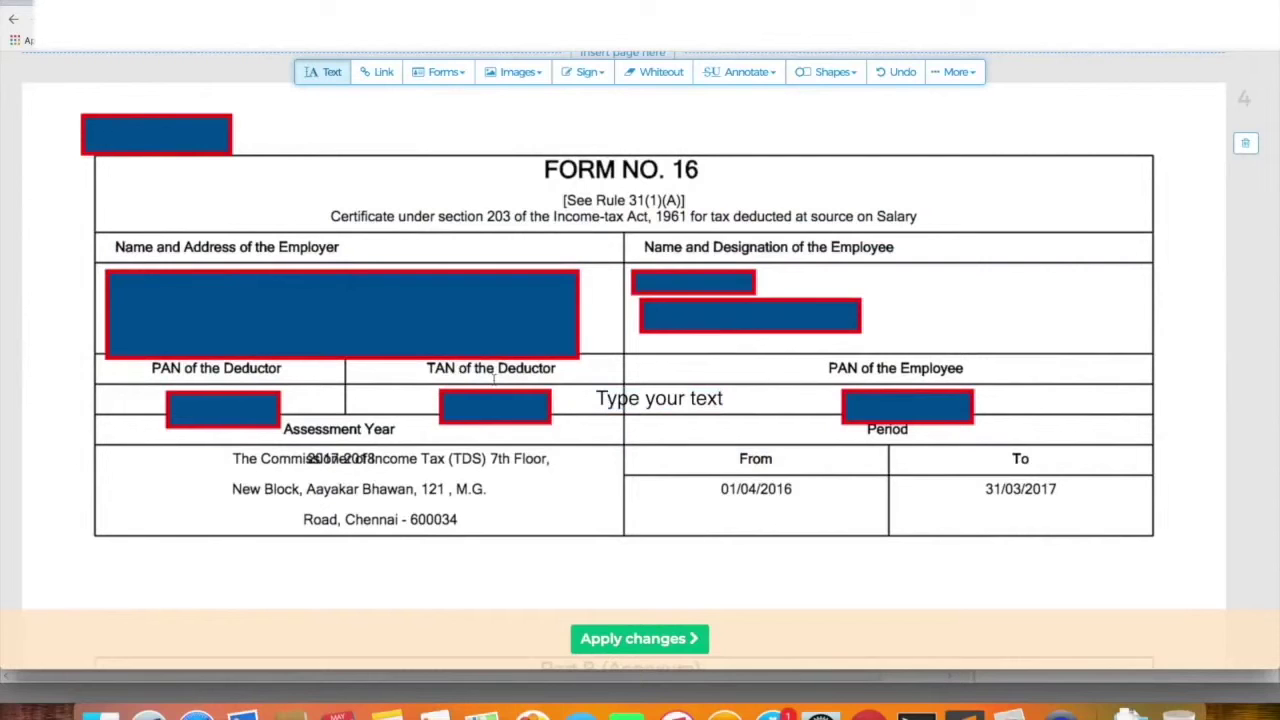
left_click(633, 408)
key("BackSpace")
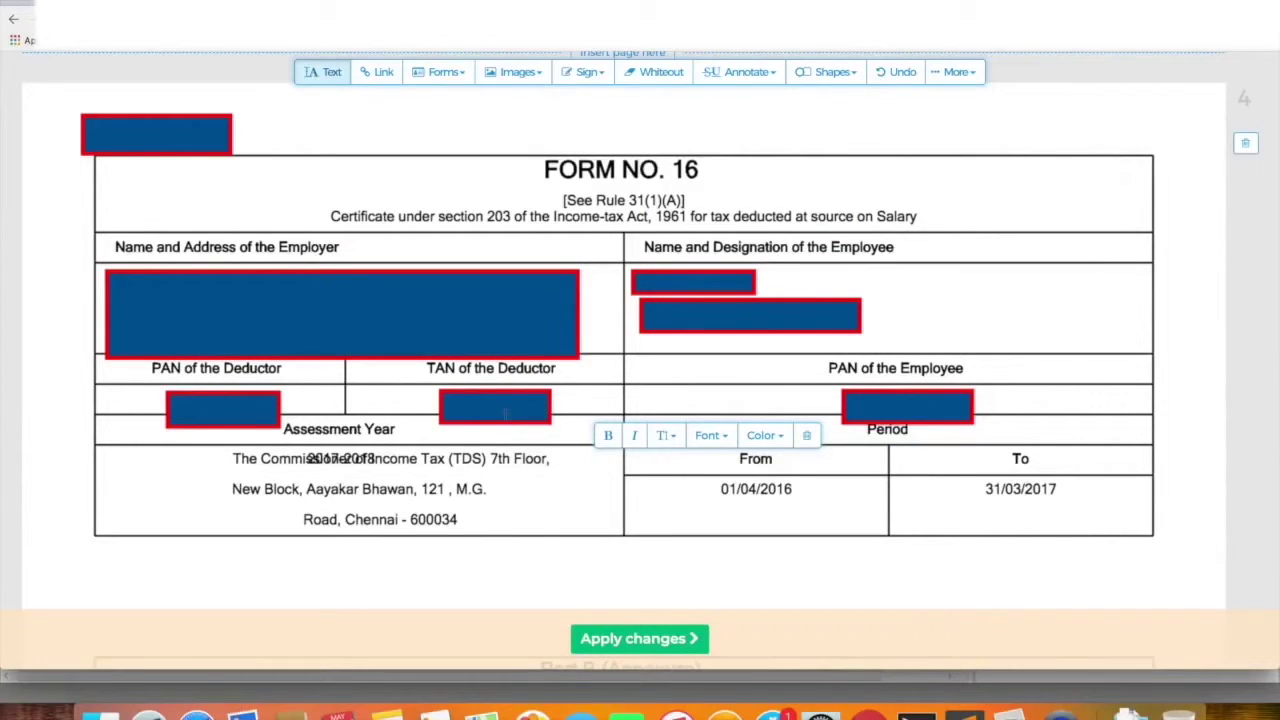
key("super+Tab")
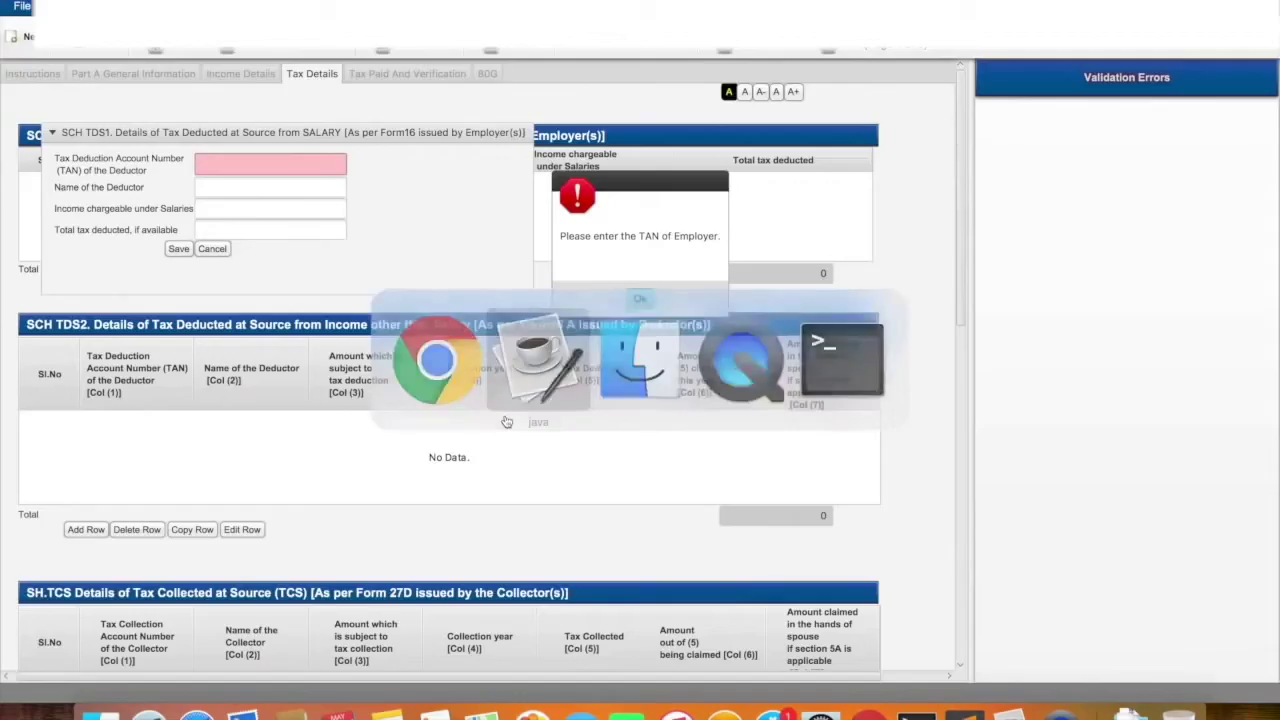
left_click(640, 298)
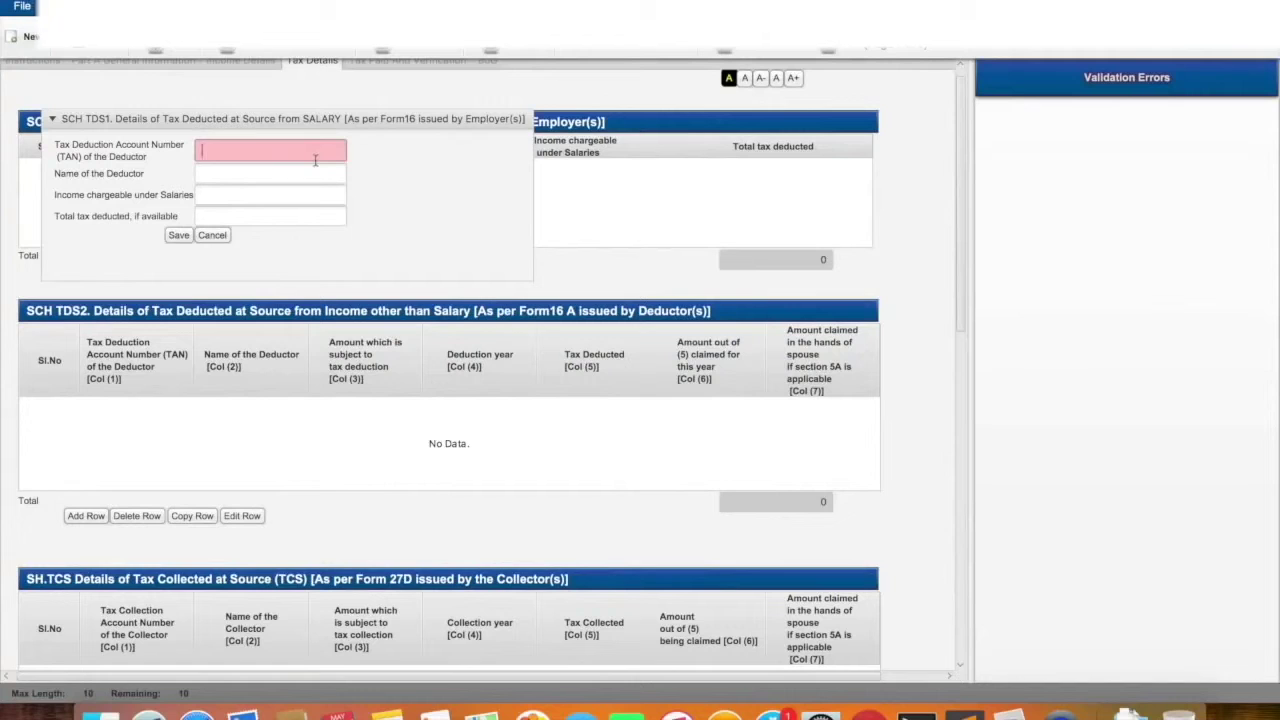
Fill in the deductor's TAN and the deductor name XYZ
type("ABCD12345P")
left_click(261, 173)
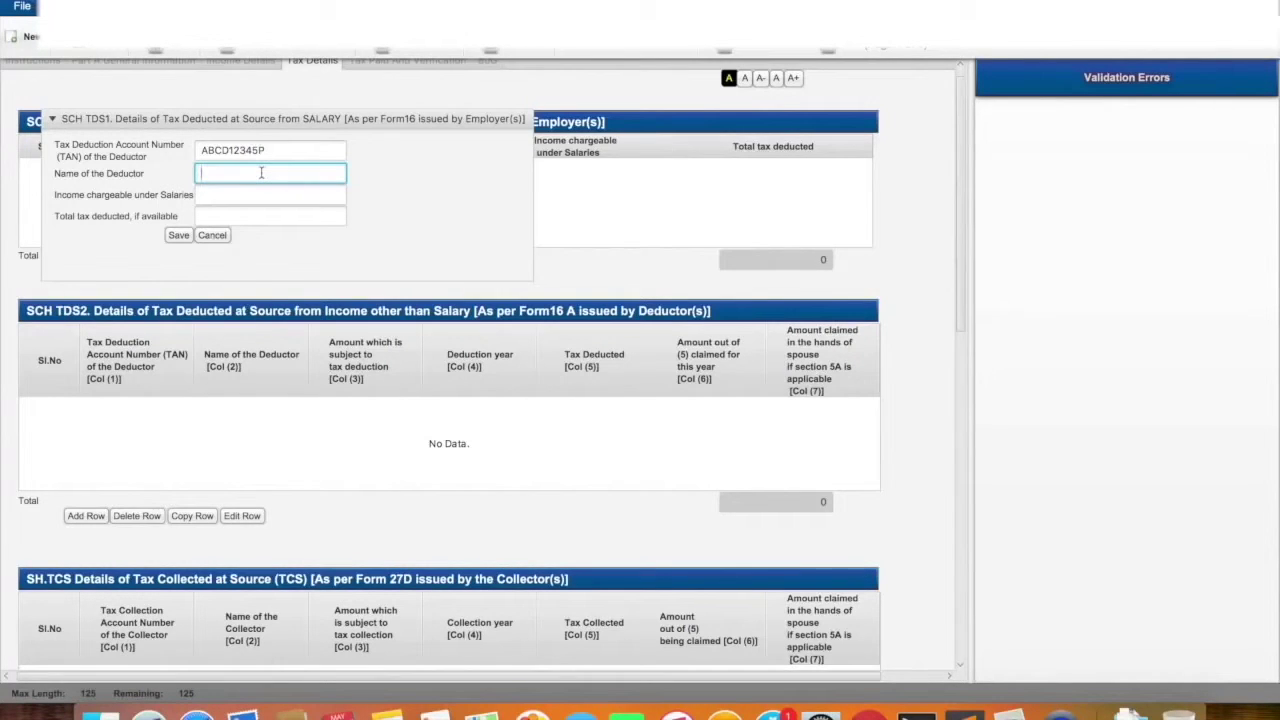
type("XYZ")
left_click(241, 197)
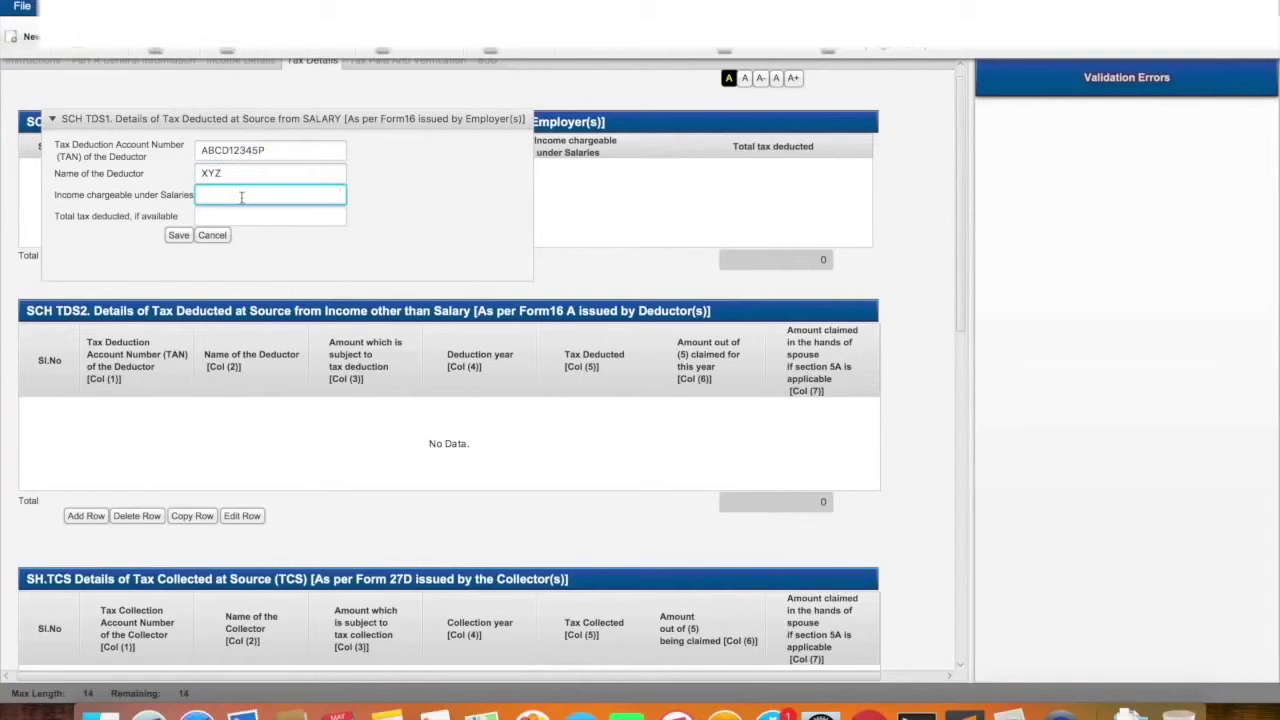
Enter the salary income chargeable, 655335, after checking it in the Form 16 PDF
key("super+Tab")
scroll(616, 319, "down", 15)
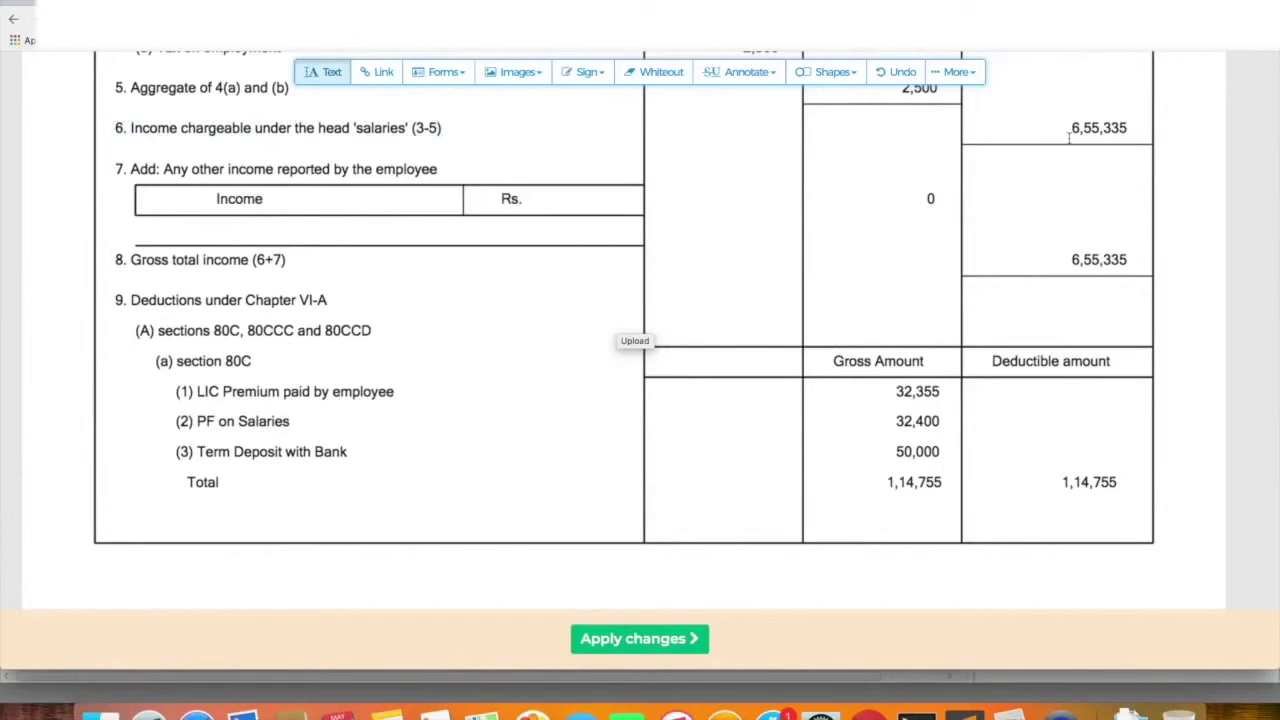
key("super+Tab")
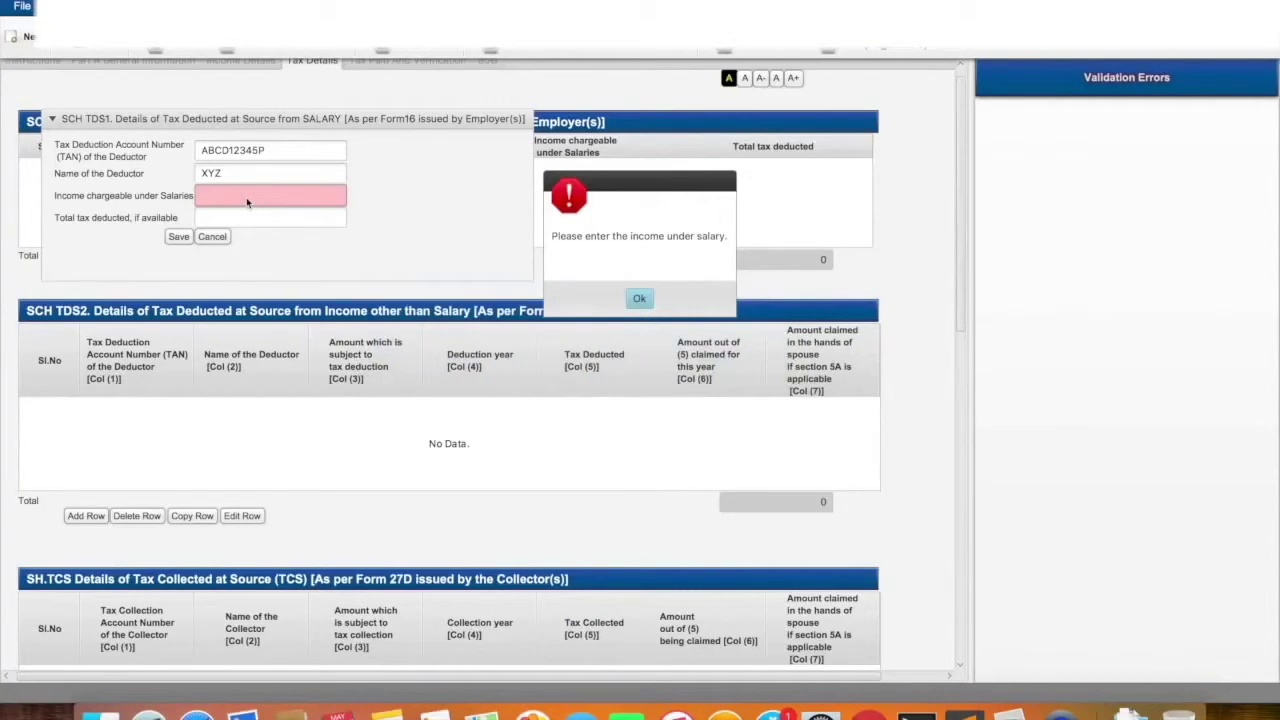
left_click(639, 298)
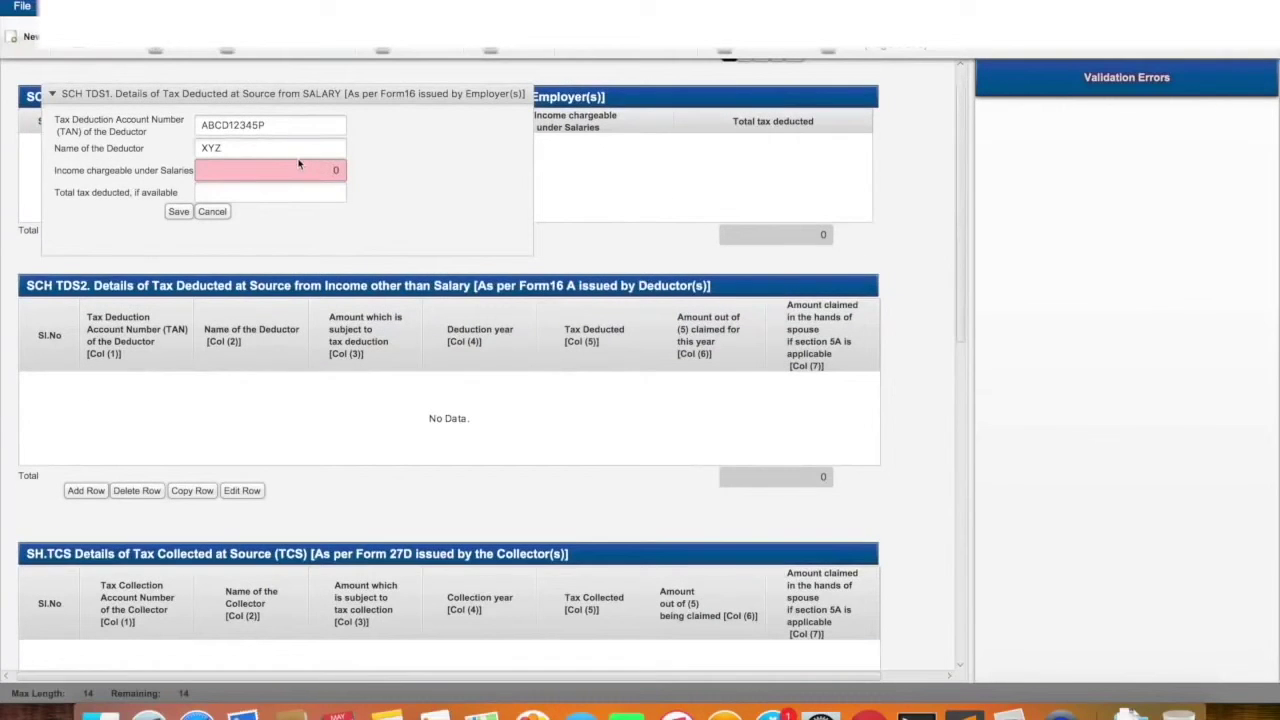
key("BackSpace")
type("6555")
type("35")
left_click(295, 188)
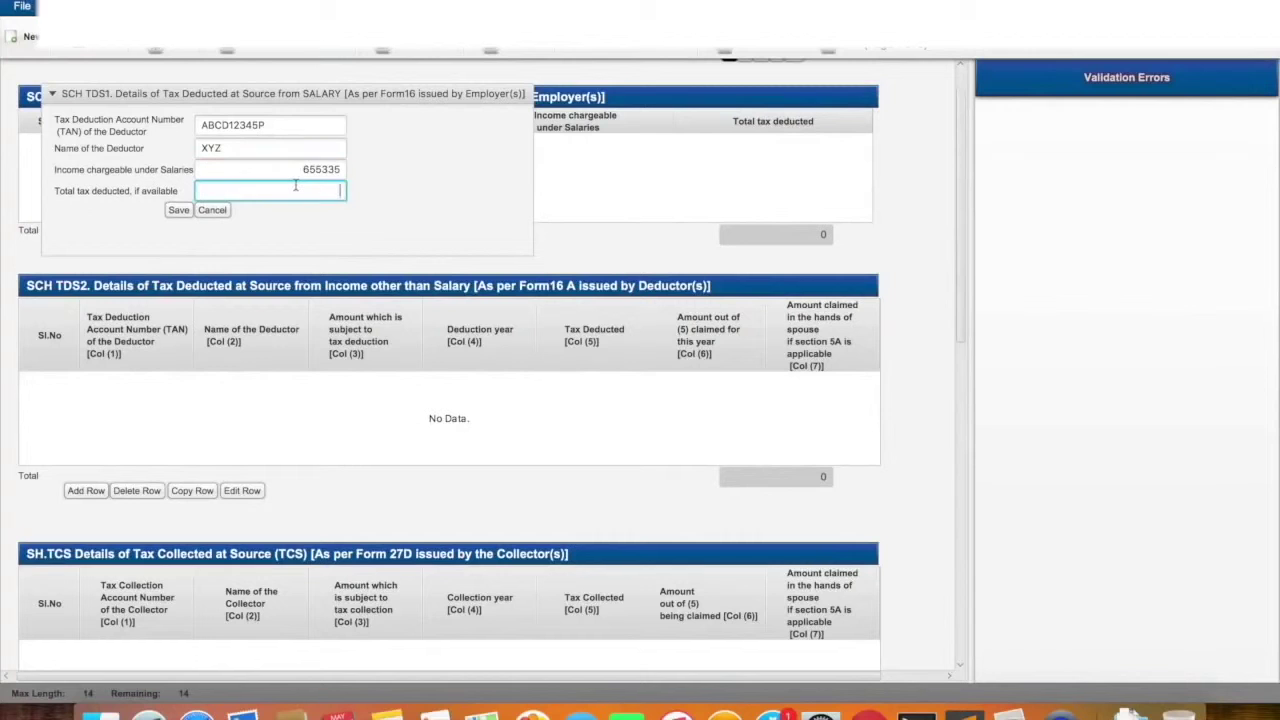
Enter total tax deducted of 34109, as shown in the Form 16 PDF
key("super+Tab")
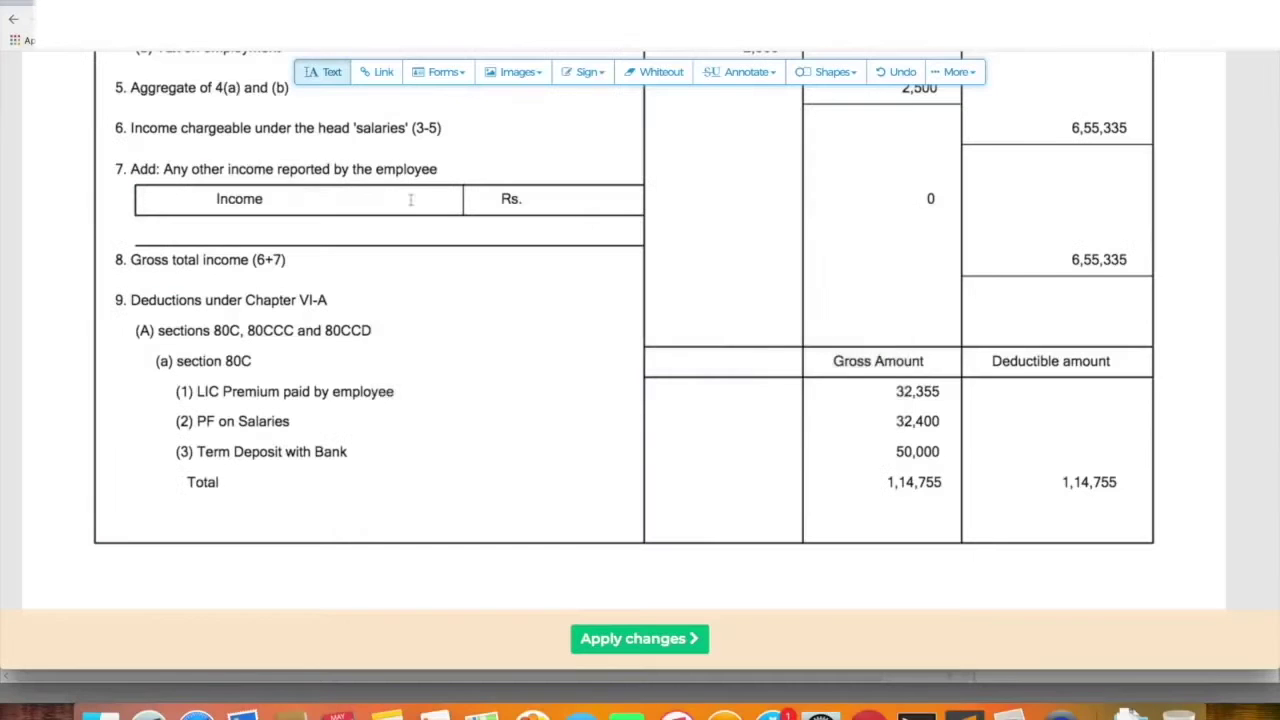
scroll(1019, 385, "down", 15)
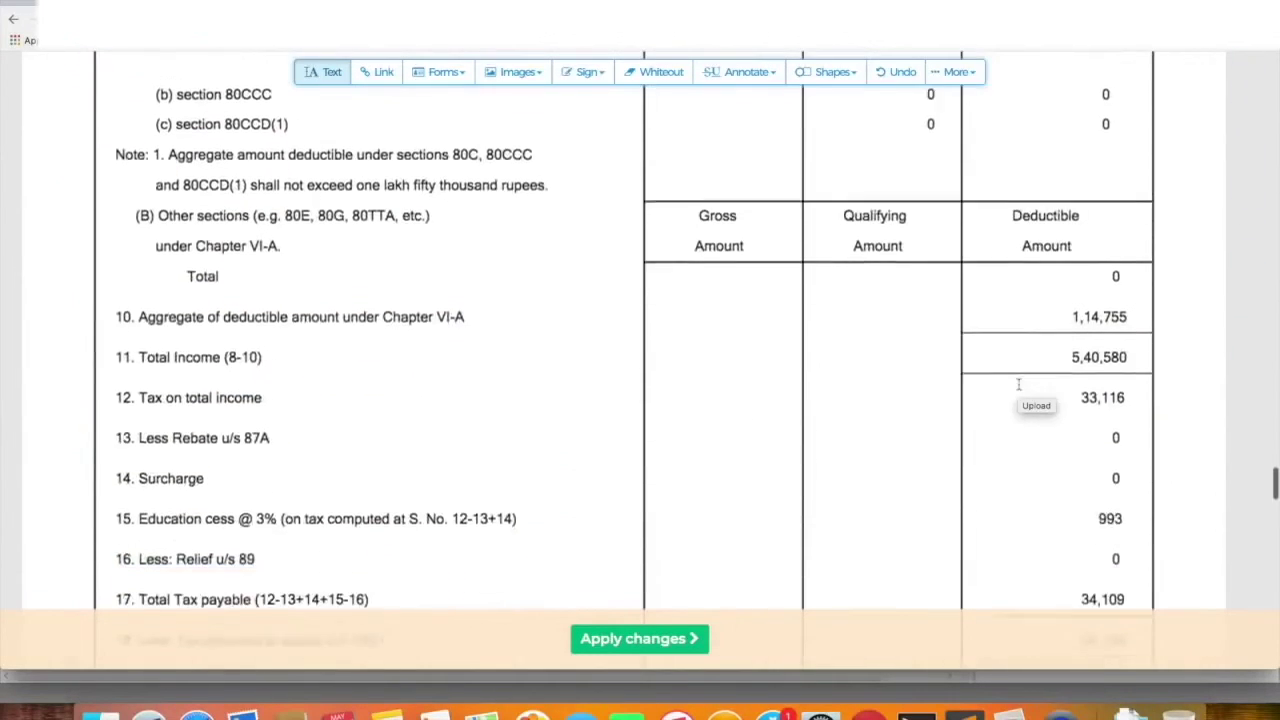
scroll(1019, 385, "down", 2)
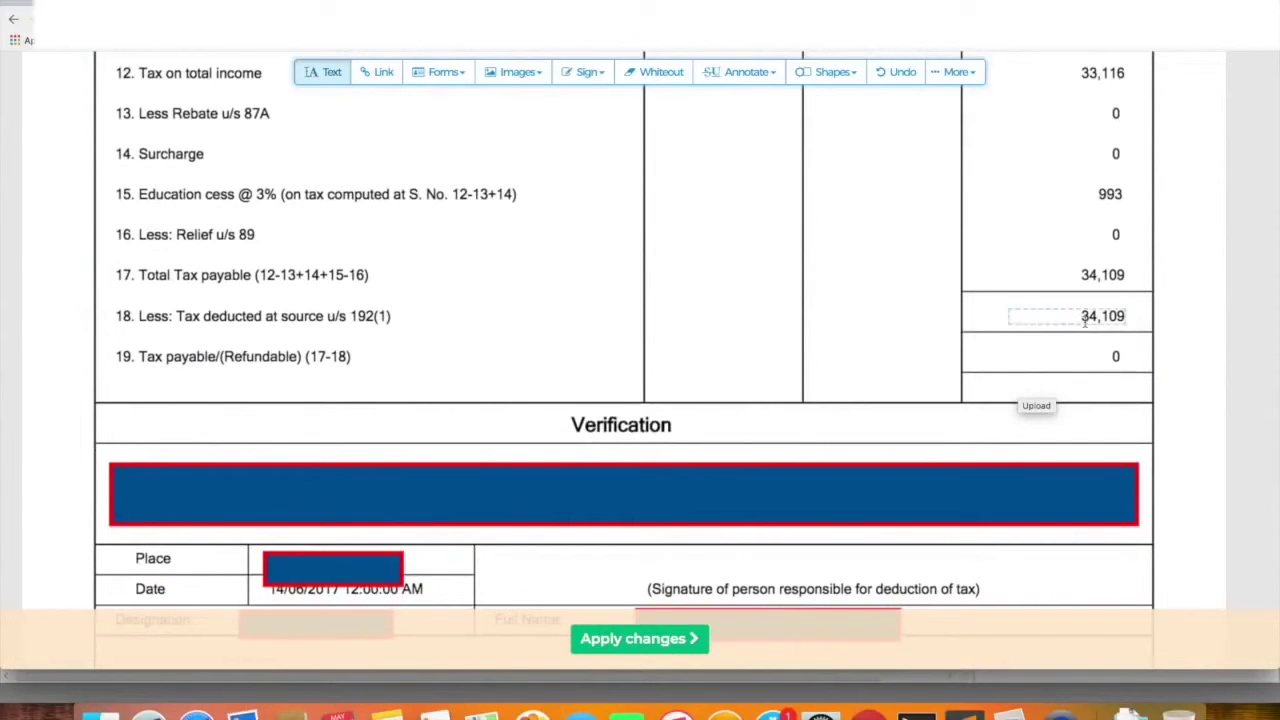
key("super+Tab")
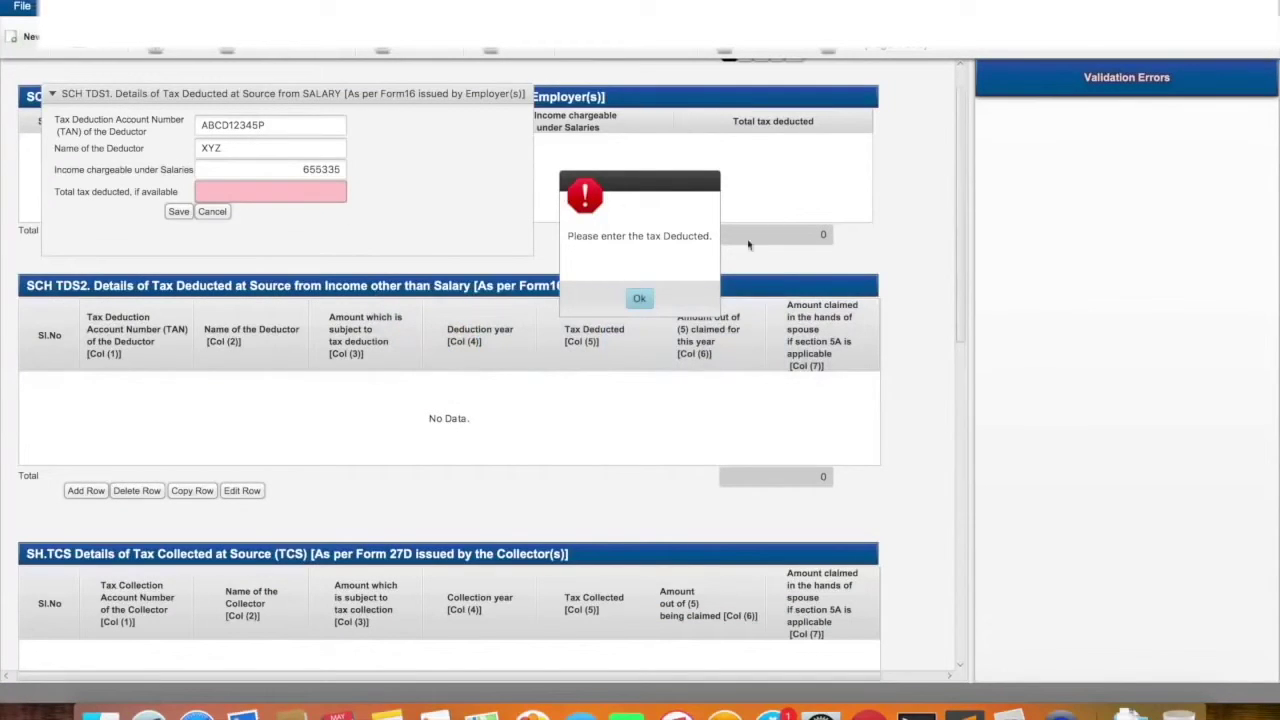
left_click(639, 298)
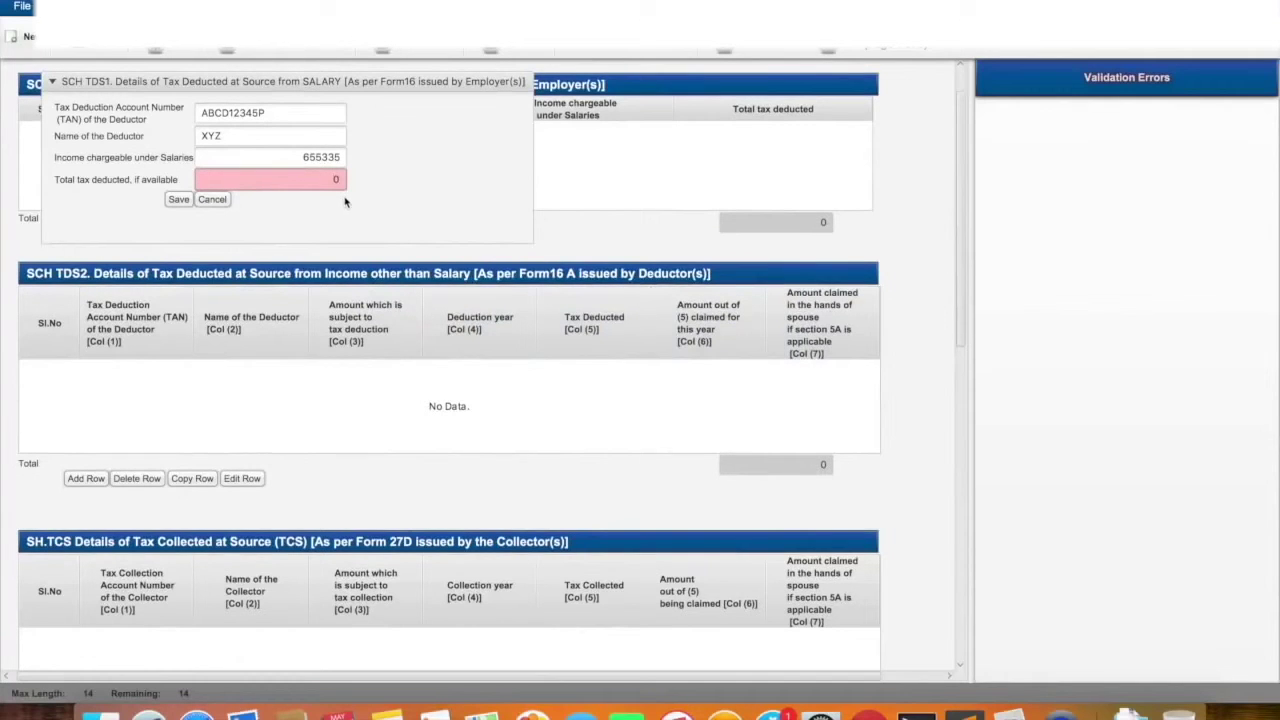
key("BackSpace")
type("34109")
Save the XYZ salary TDS entry into the SCH TDS1 table
left_click(178, 199)
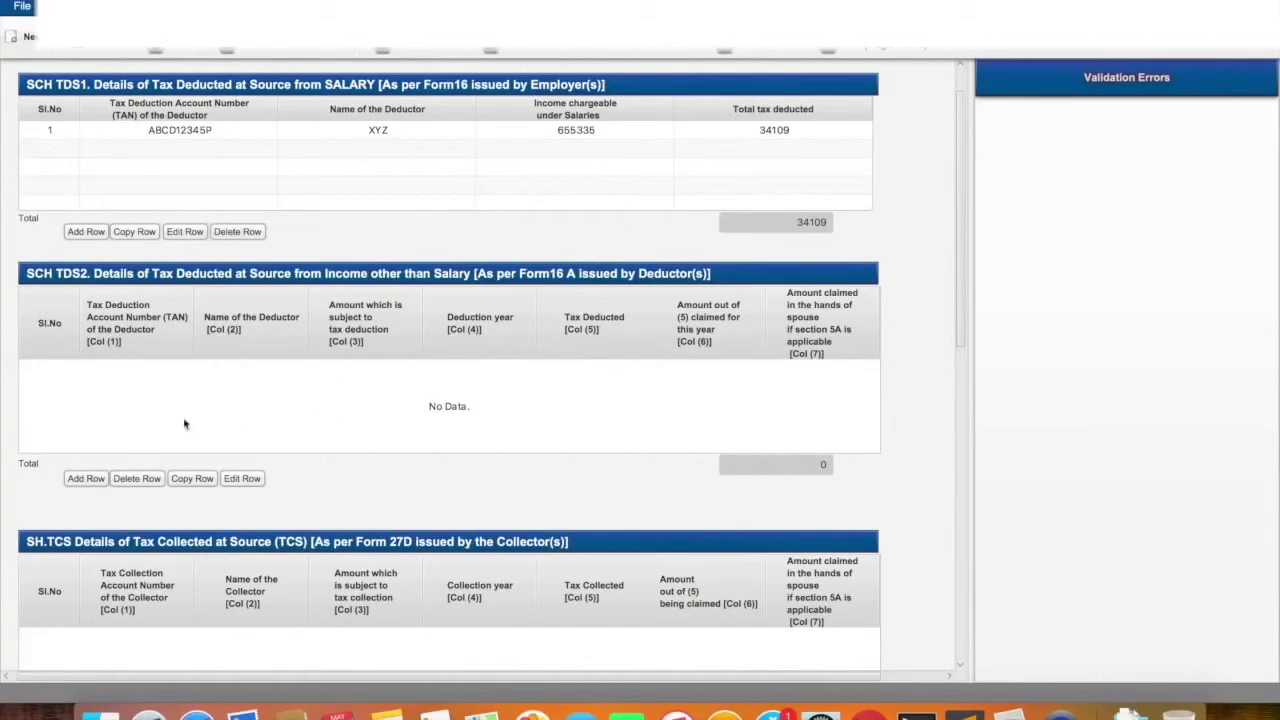
left_click(86, 478)
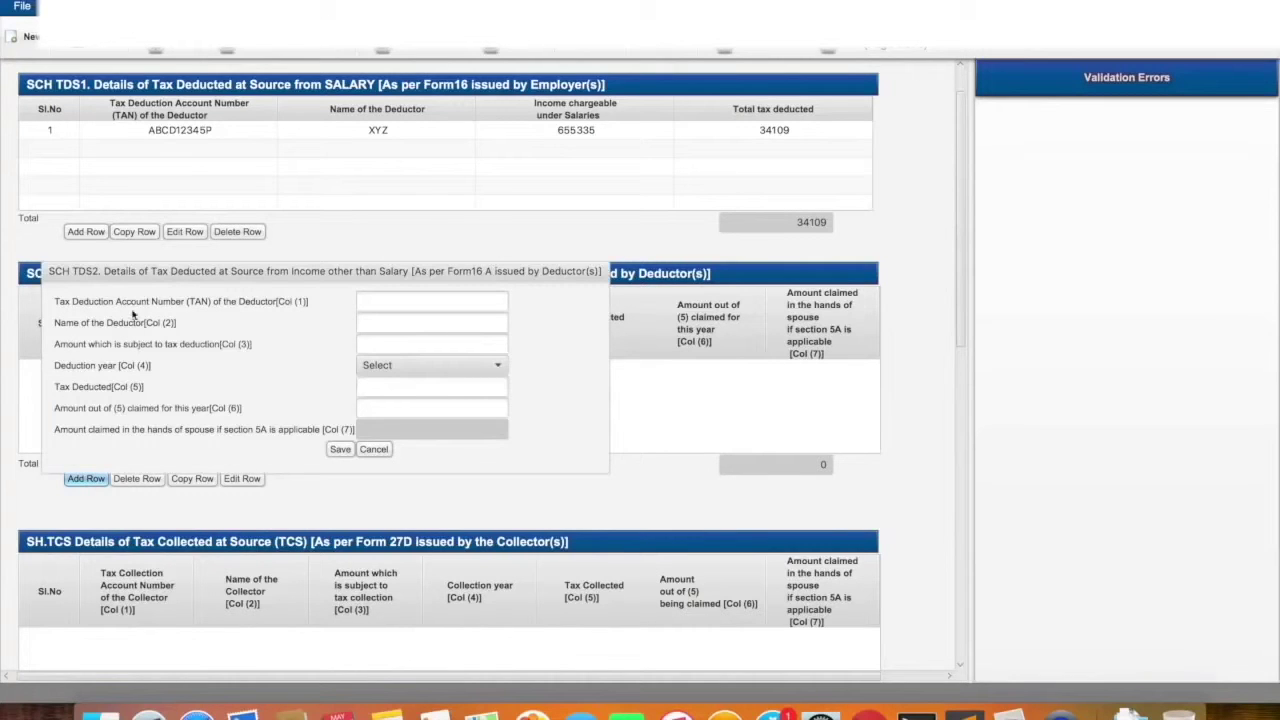
left_click(444, 301)
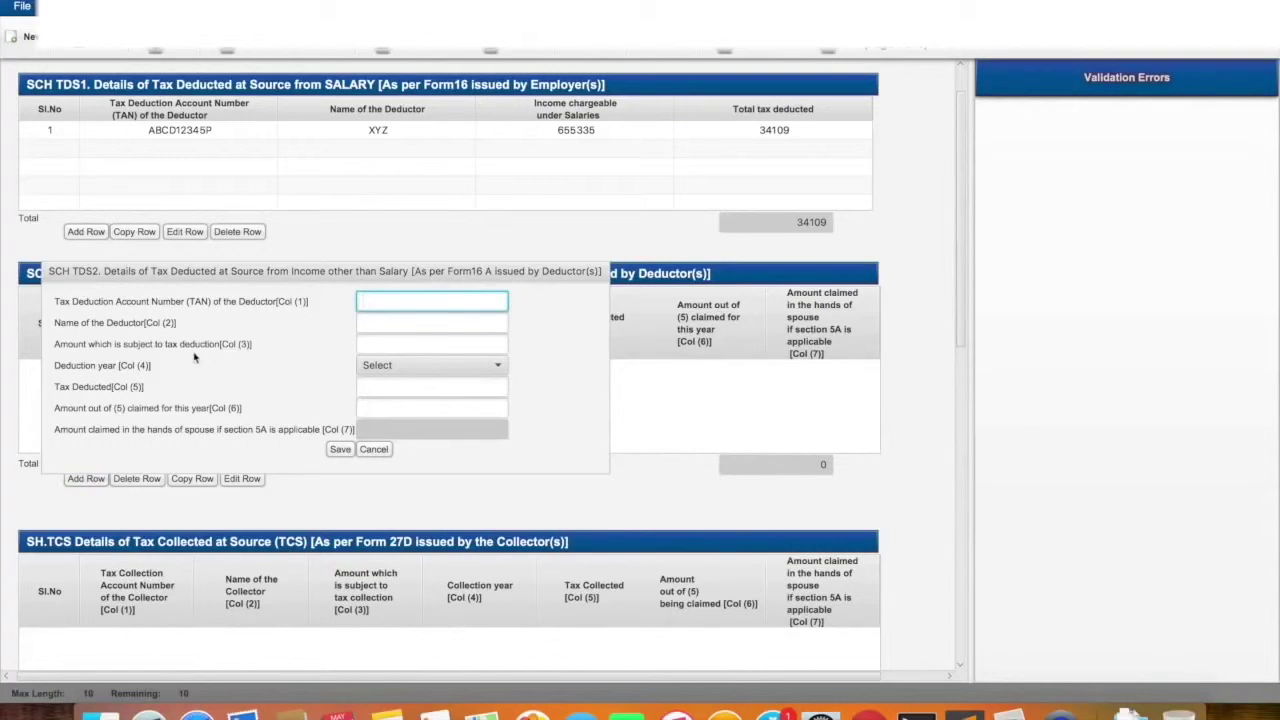
left_click(388, 345)
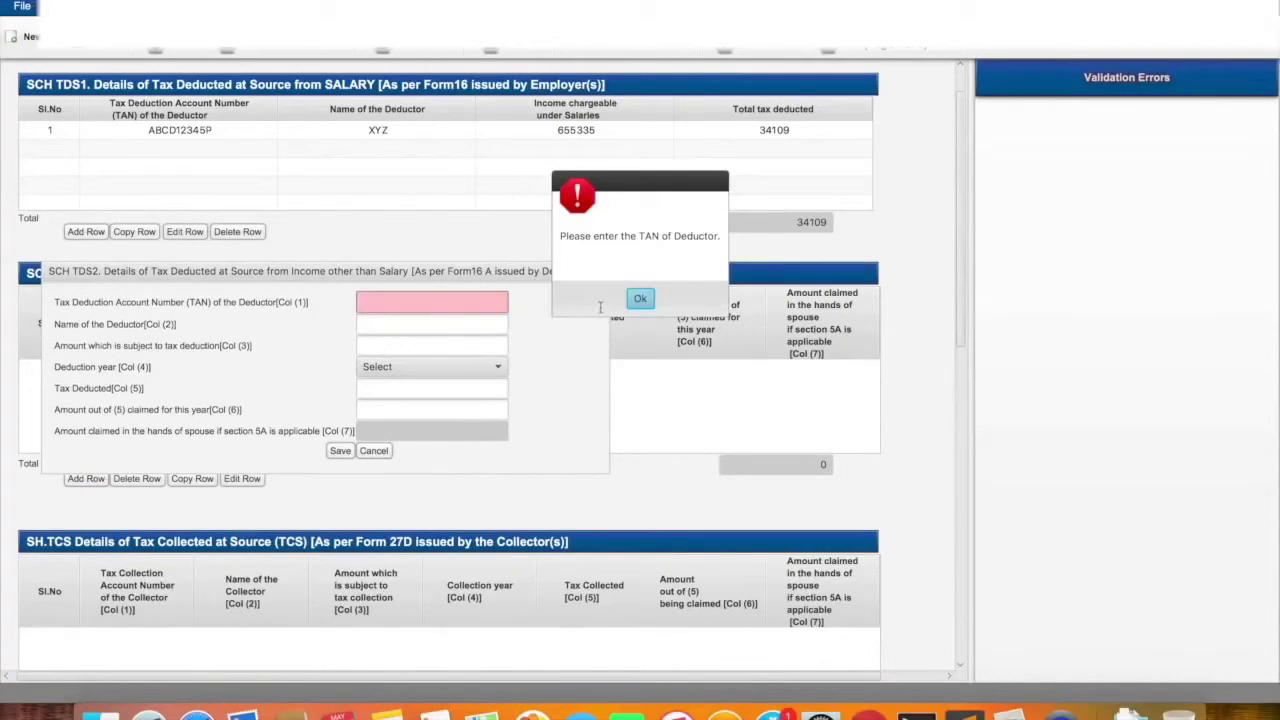
left_click(640, 298)
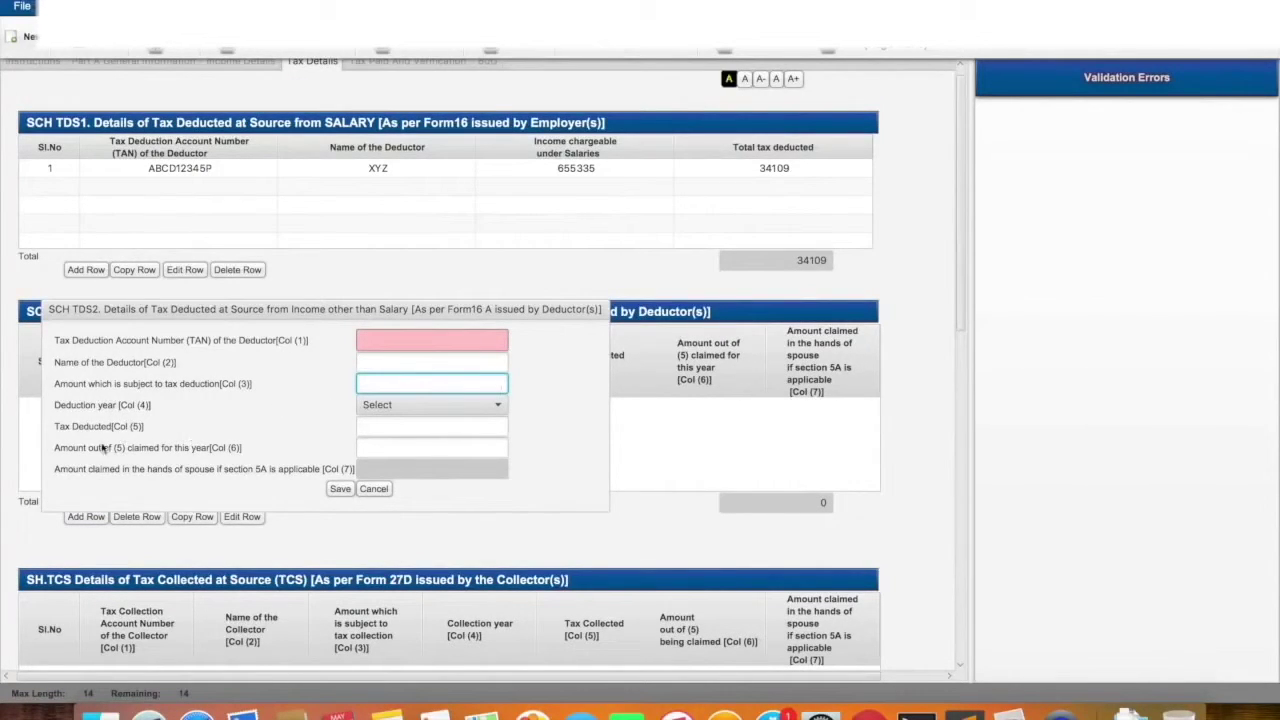
left_click(367, 443)
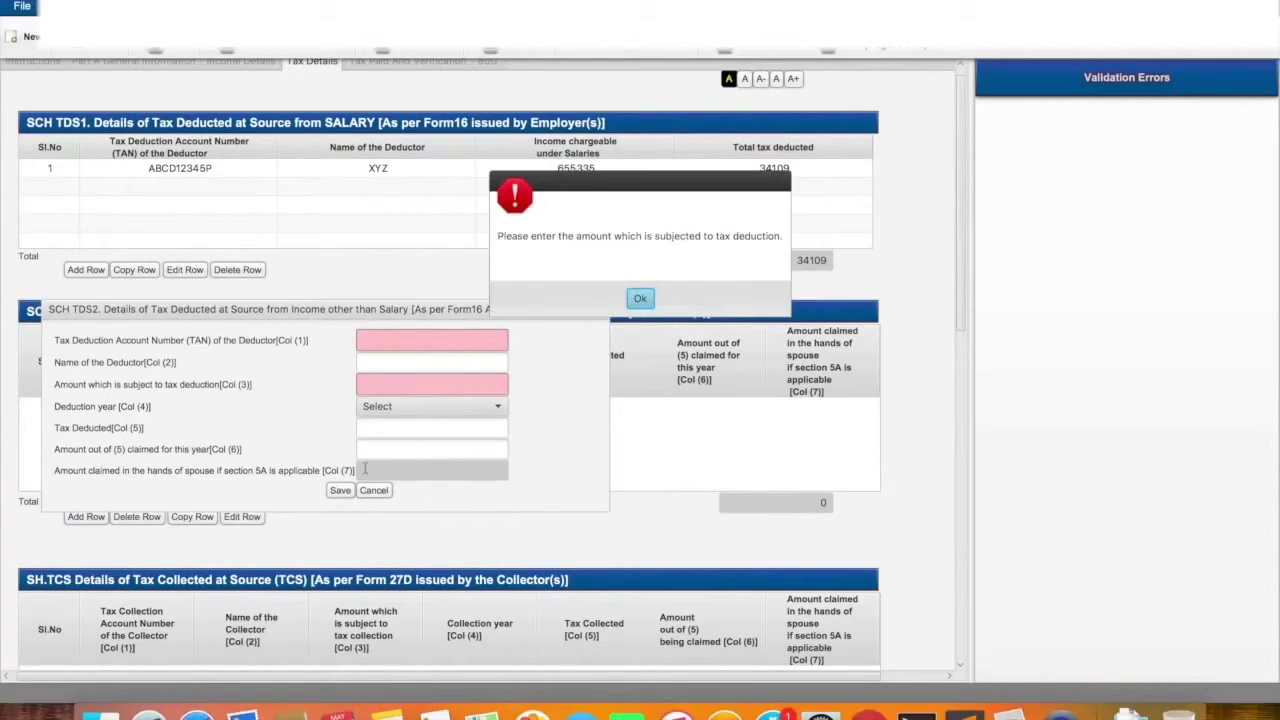
left_click(631, 305)
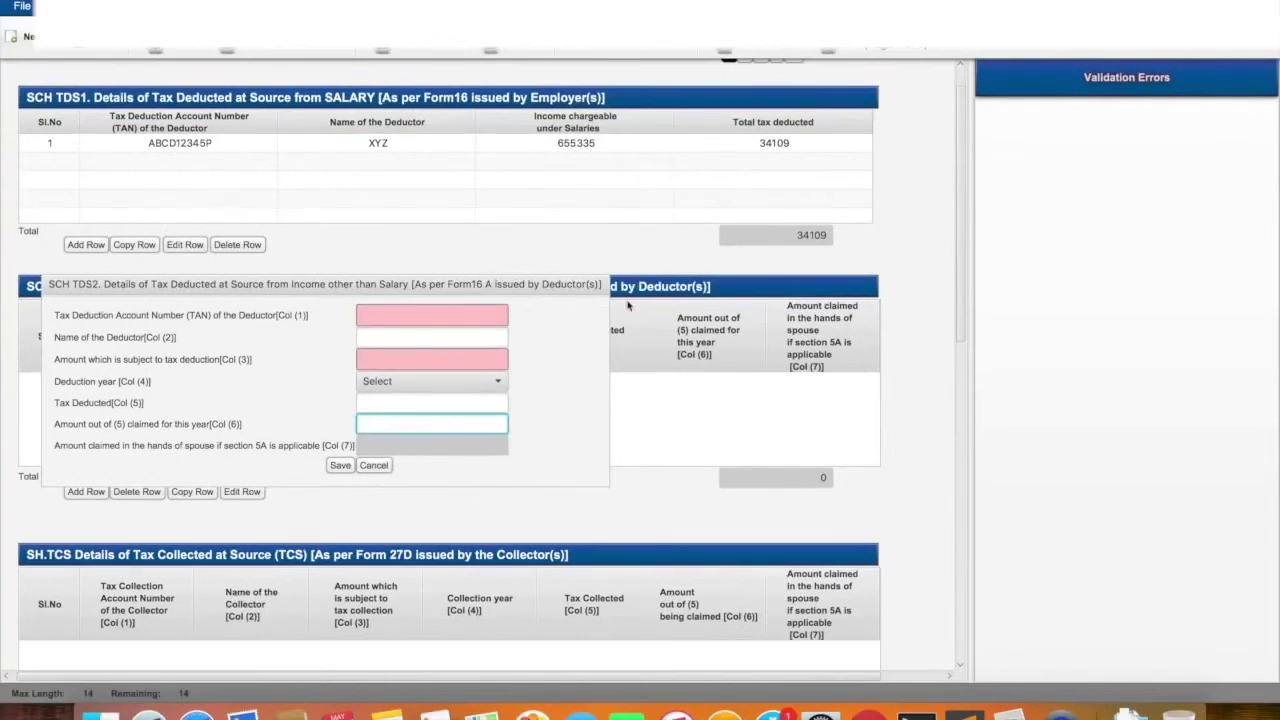
left_click(378, 470)
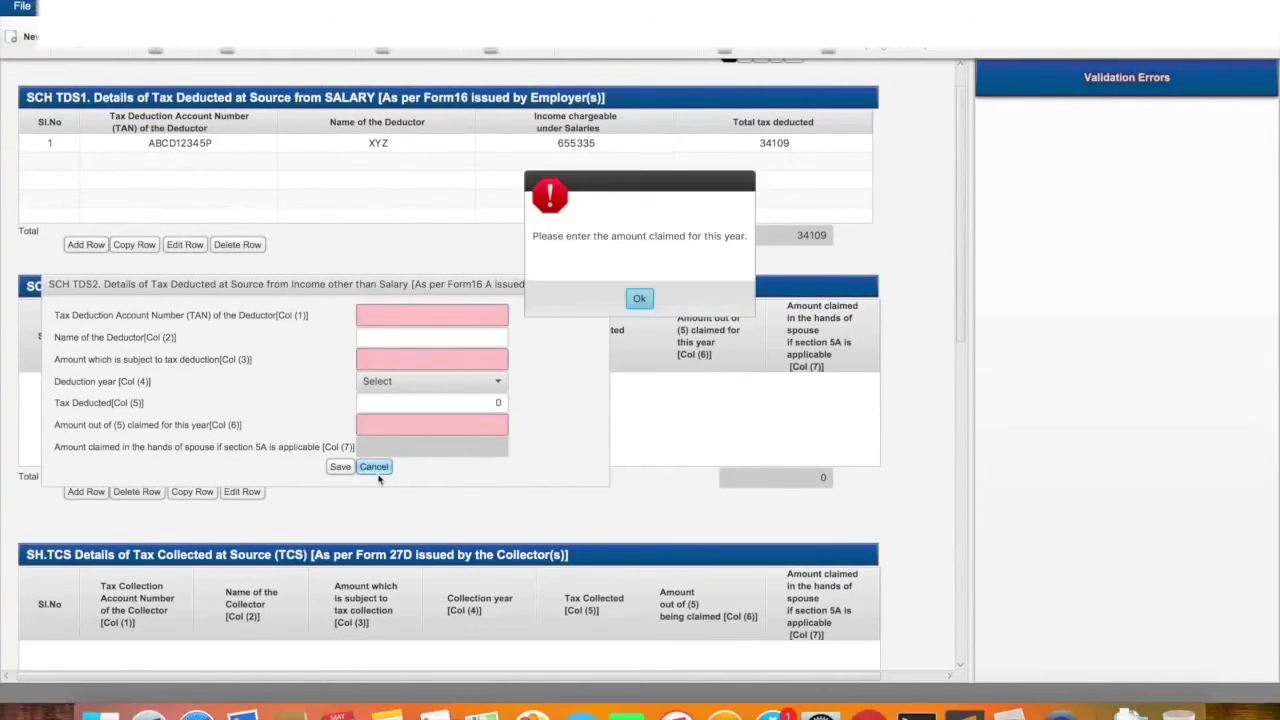
left_click(639, 299)
left_click(373, 429)
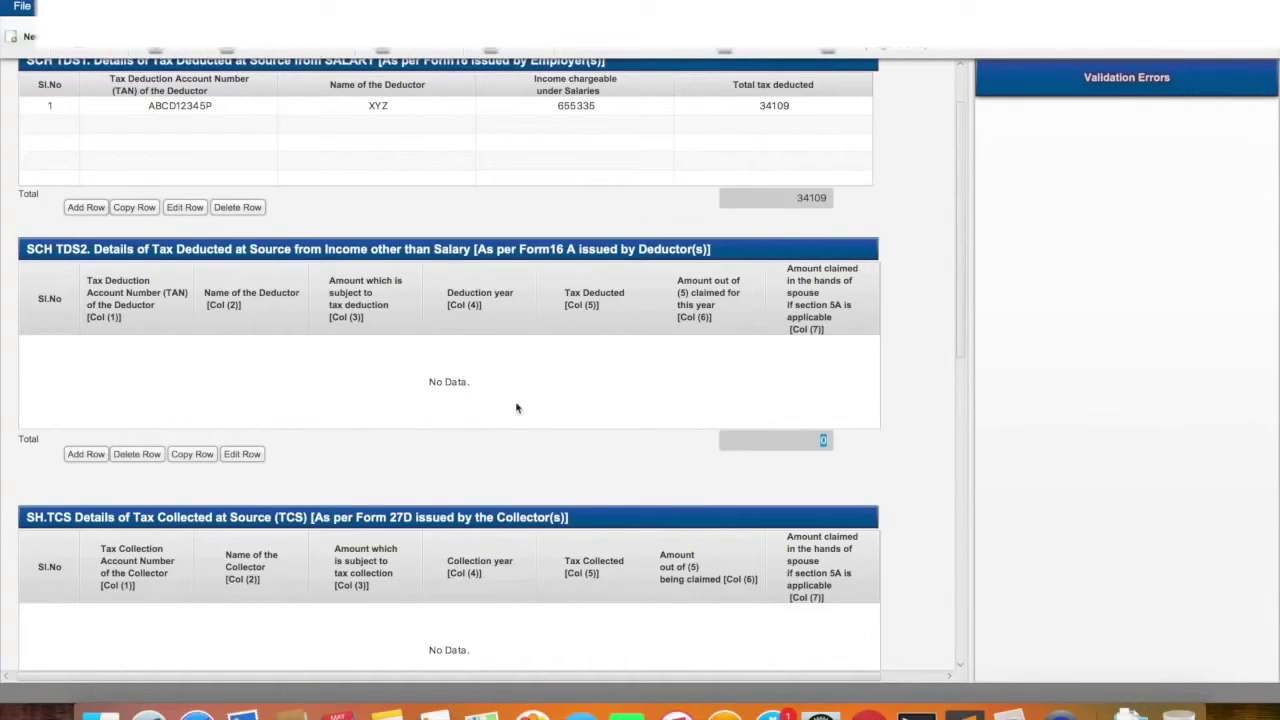
Go to the Tax Paid and Verification section showing total TDS of 34109
scroll(516, 407, "up", 3)
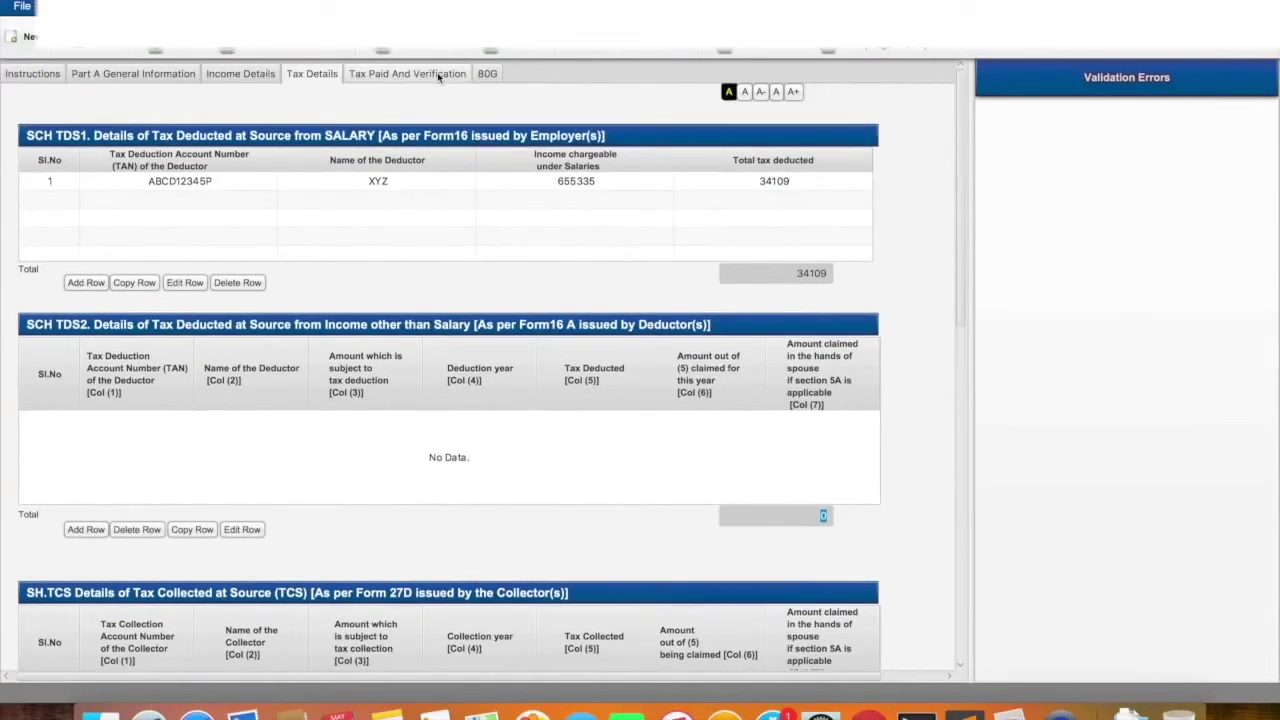
left_click(437, 76)
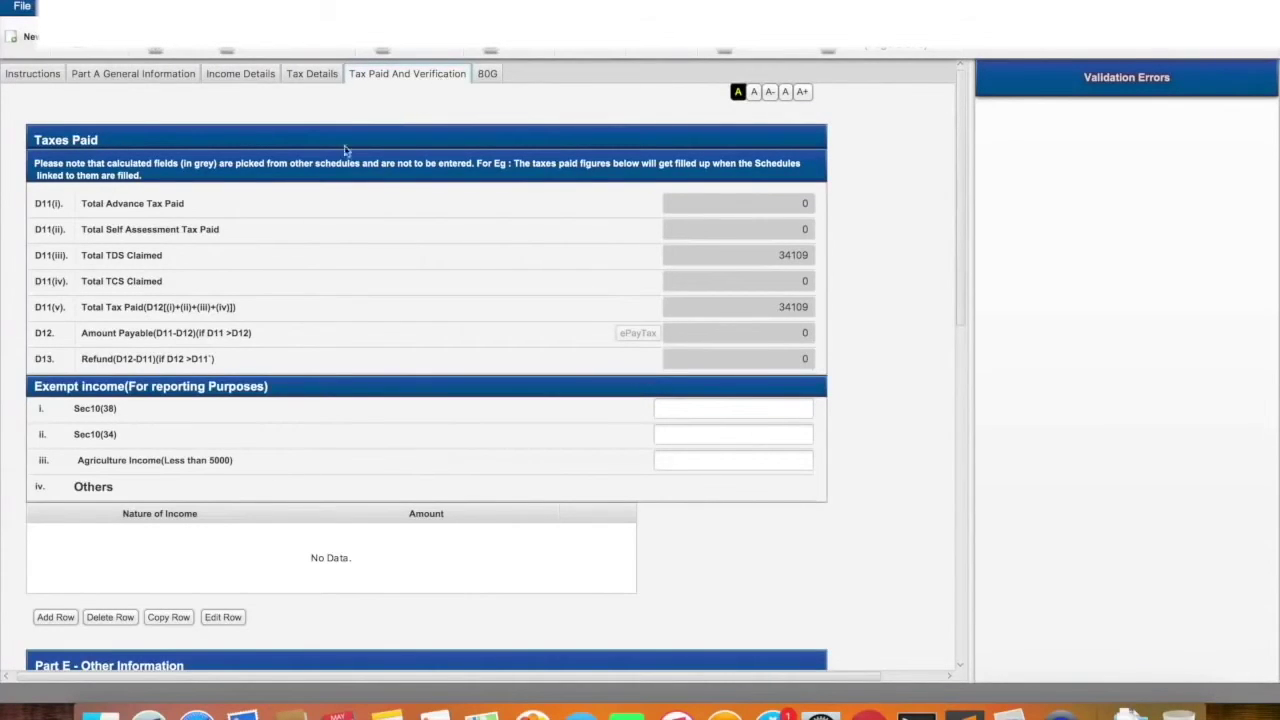
left_click(308, 78)
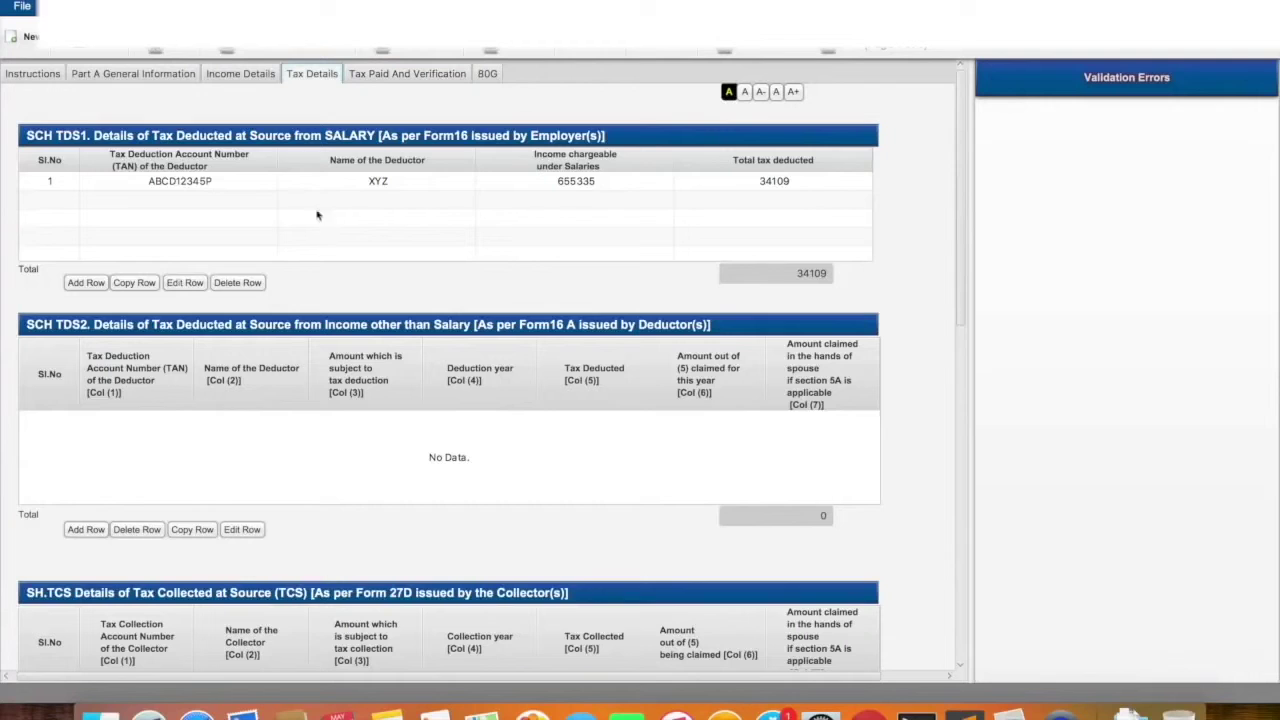
left_click(396, 73)
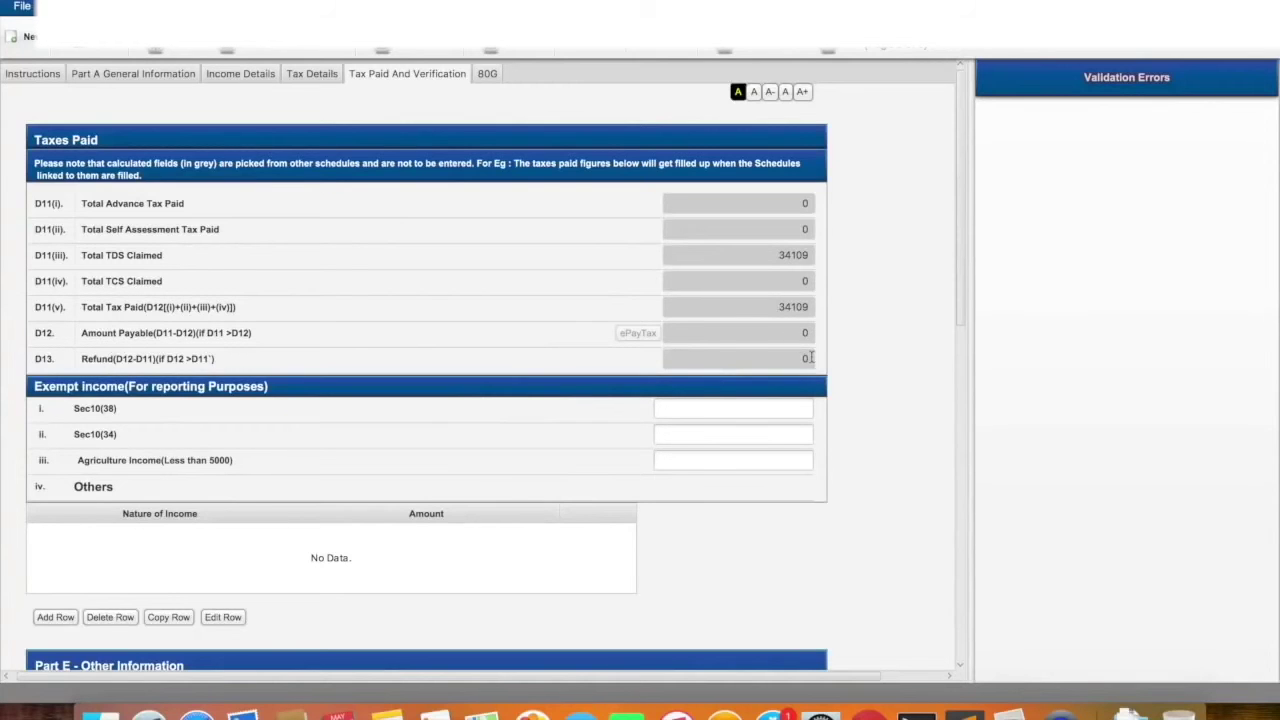
Try the refund bank's IFSC and bank name fields in Part E, dismissing the IFS code alert
scroll(594, 487, "down", 5)
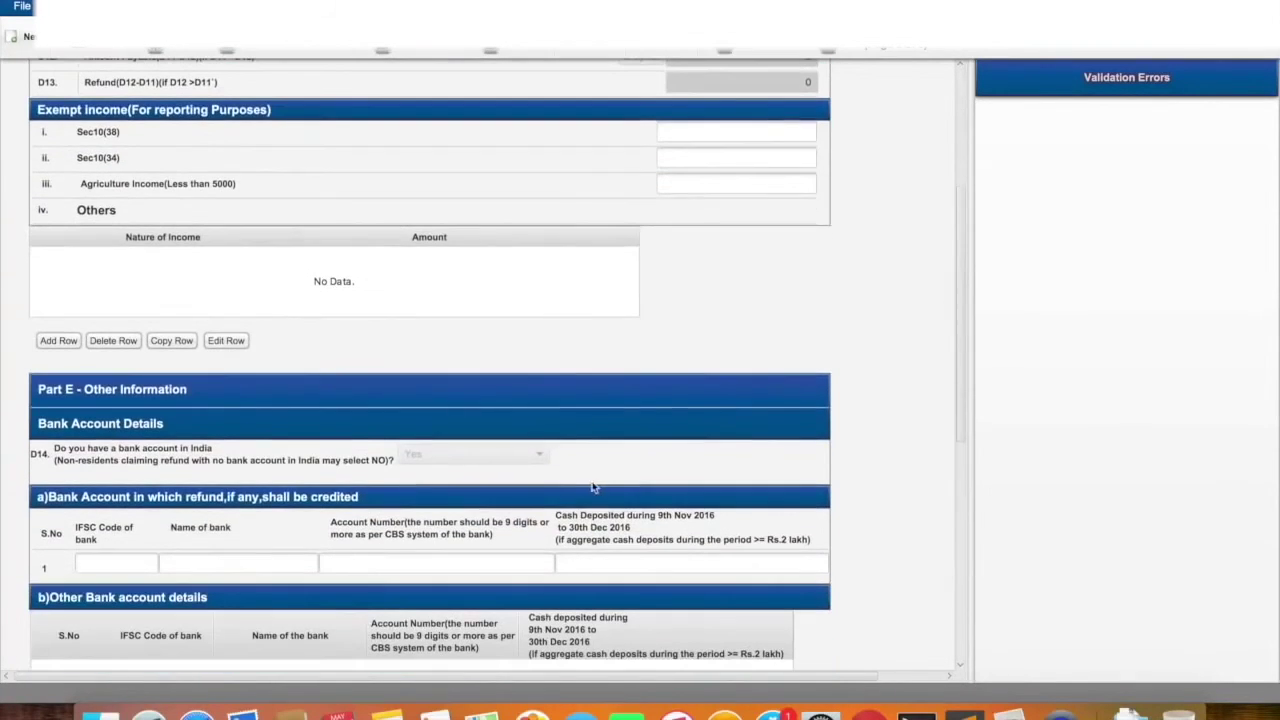
left_click(119, 561)
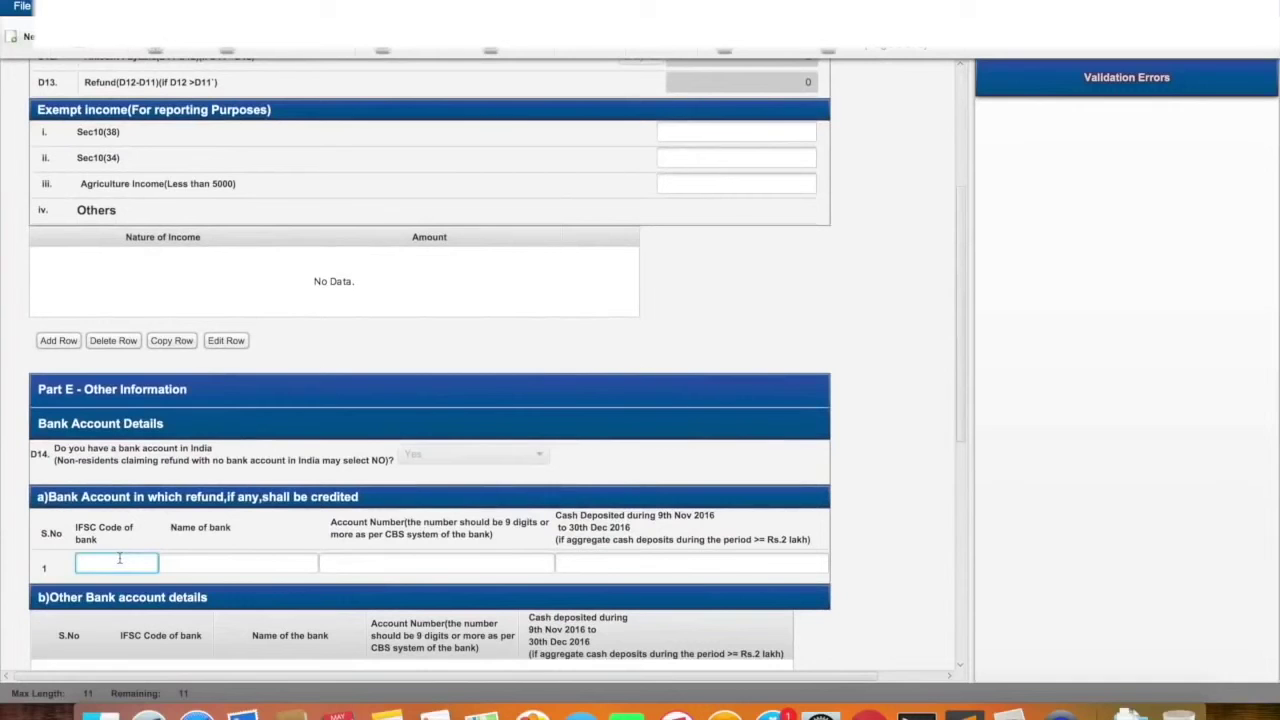
left_click(227, 562)
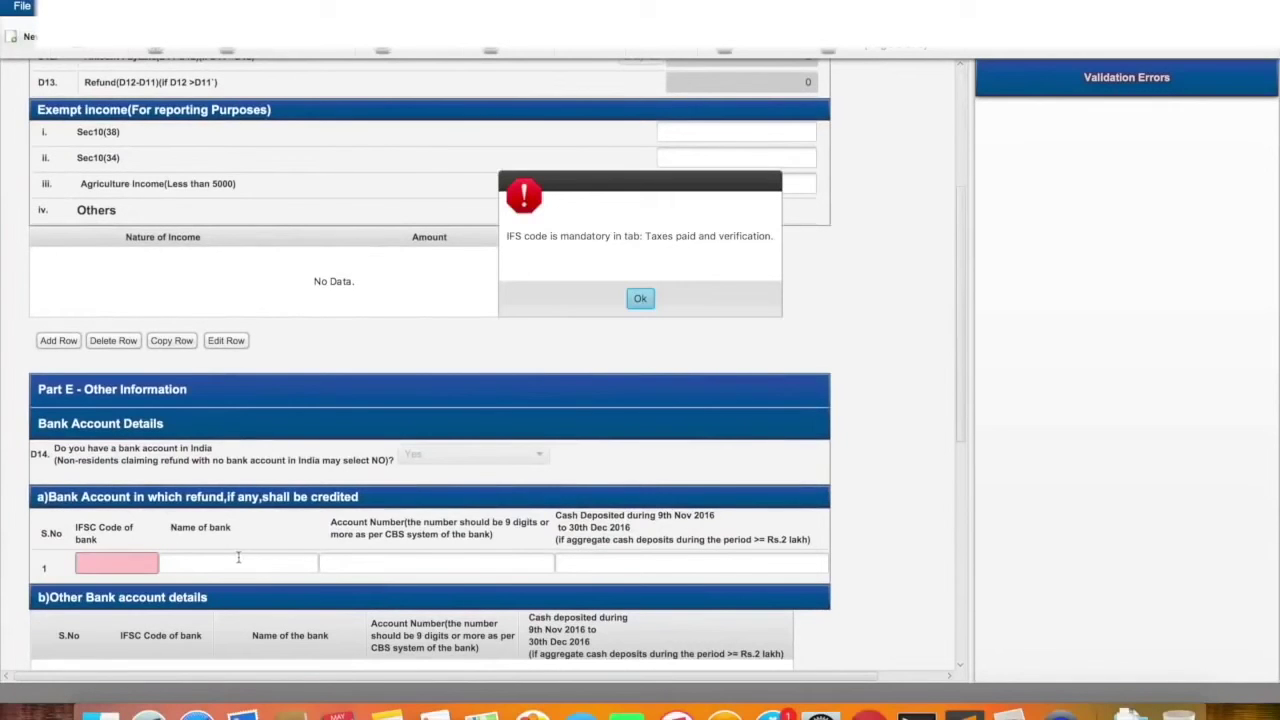
left_click(640, 298)
scroll(474, 514, "down", 2)
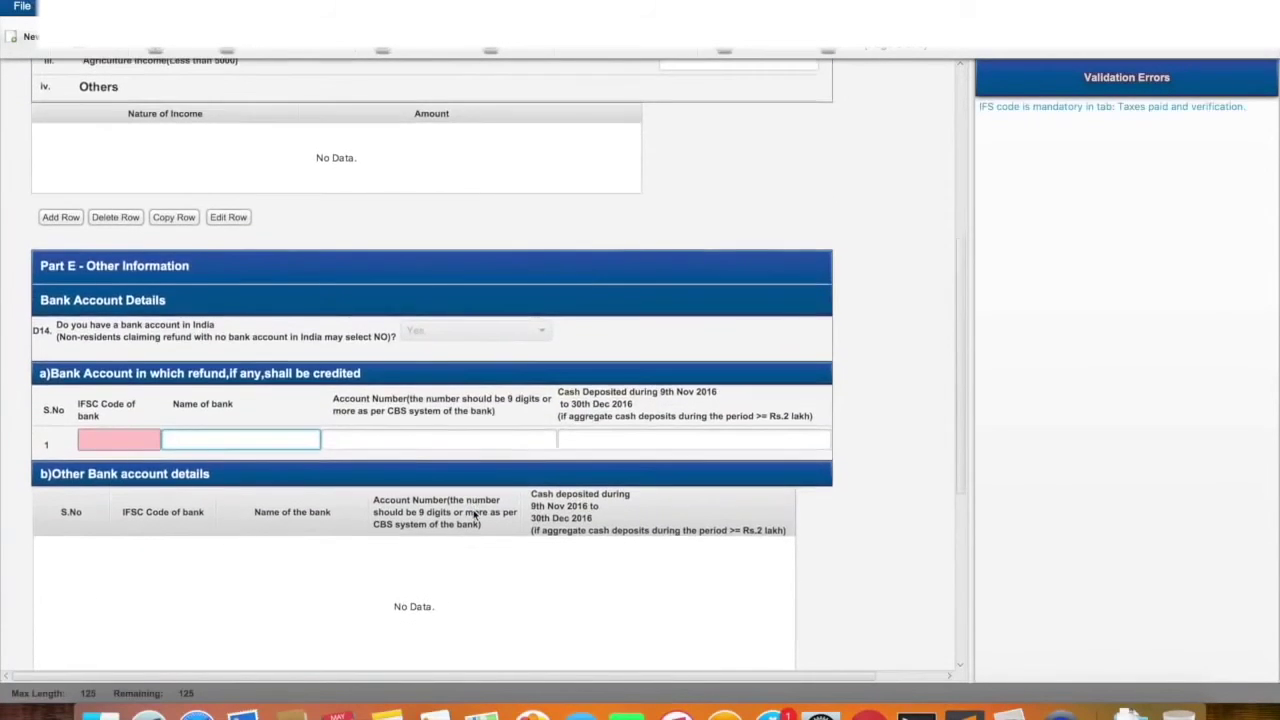
scroll(474, 514, "up", 6)
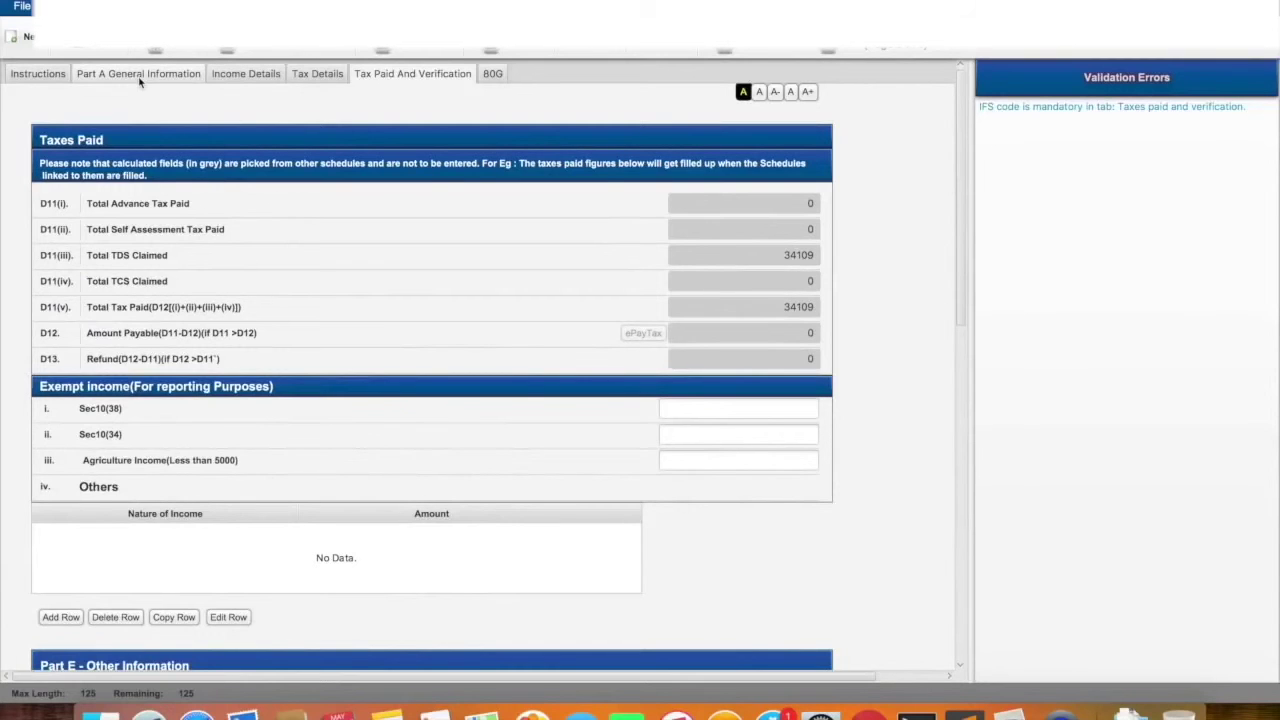
Dismiss the missing bank name warning and scroll through the Part A general information
left_click(140, 80)
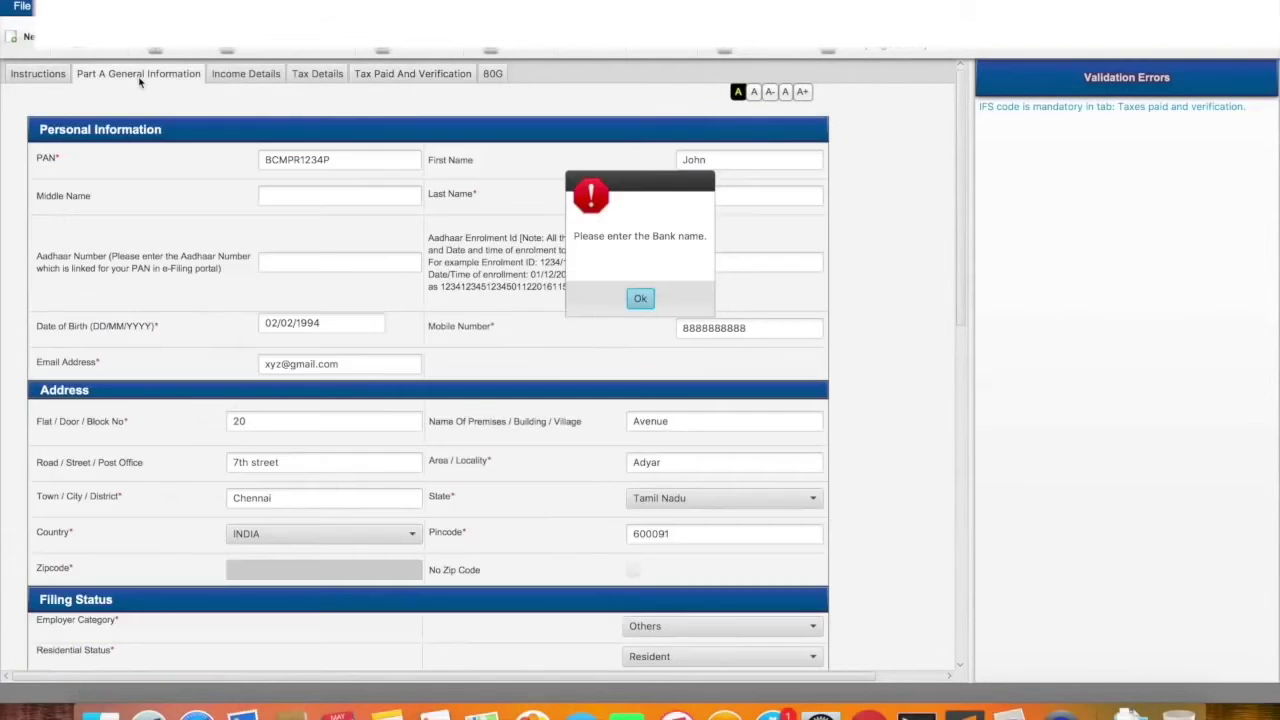
left_click(641, 298)
scroll(648, 296, "down", 10)
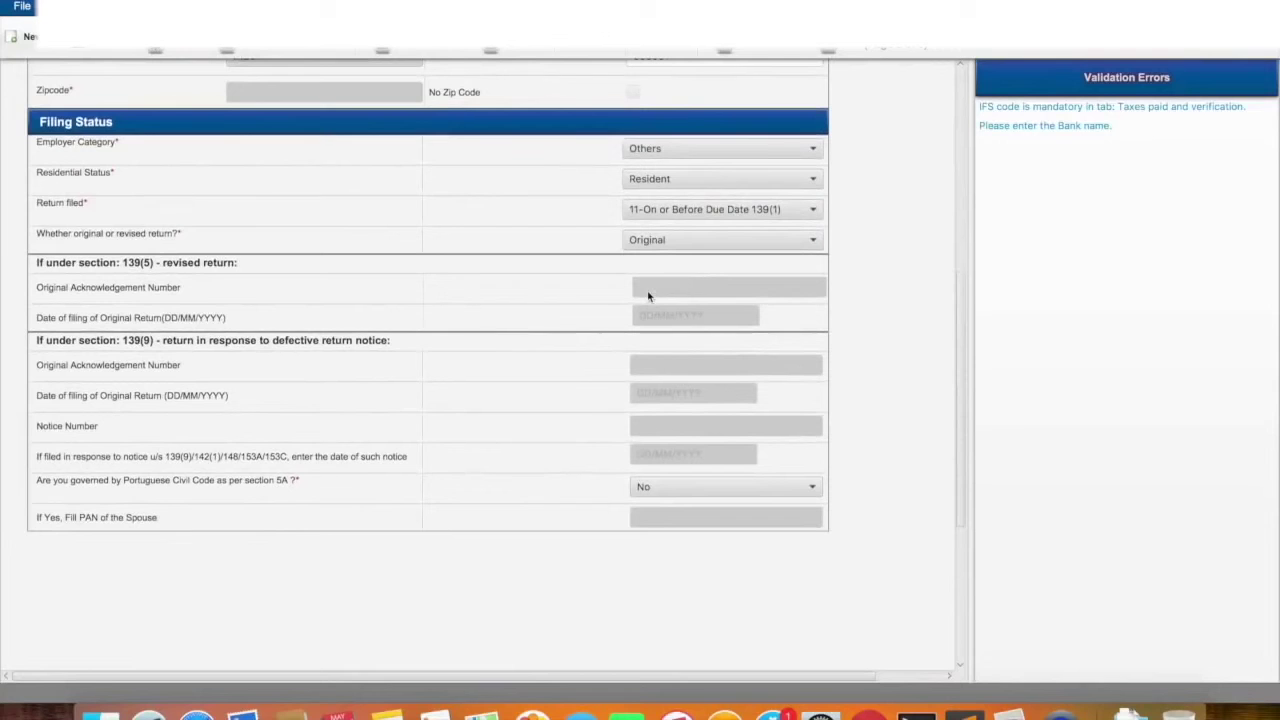
scroll(203, 91, "up", 9)
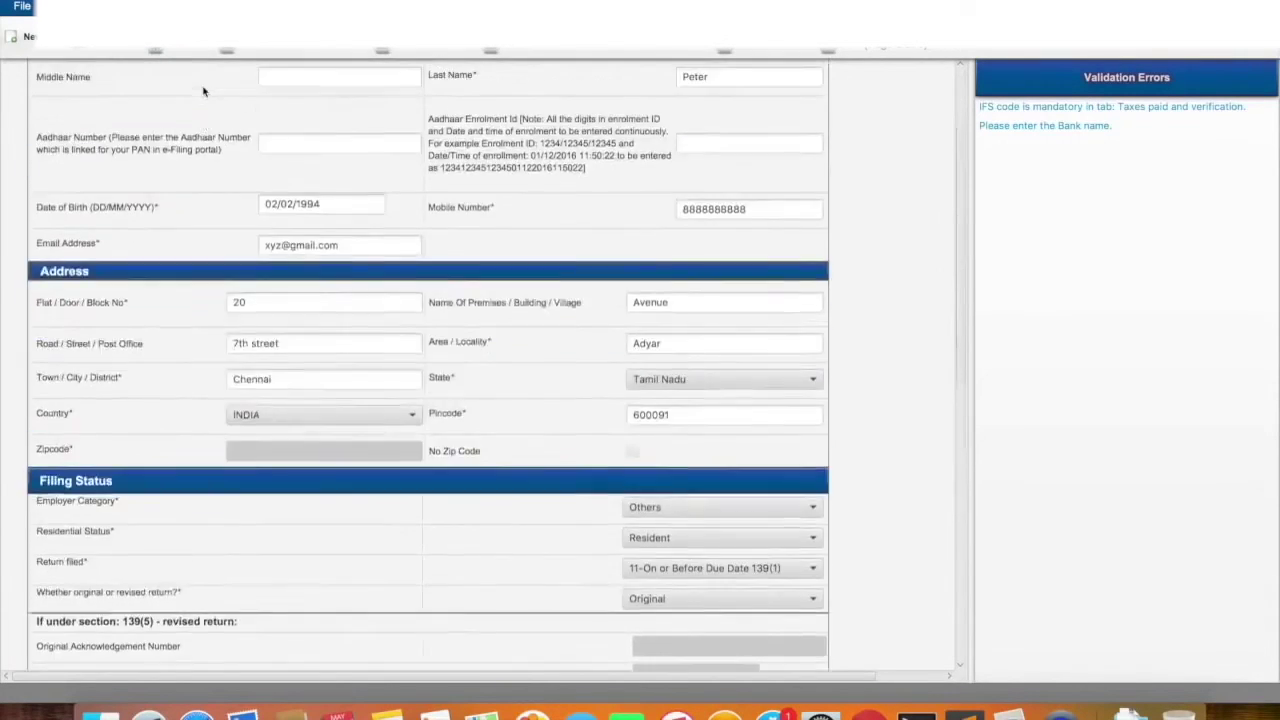
scroll(203, 91, "up", 3)
Review Income Details, Tax Details showing 34109 TDS, and Taxes Paid with nothing payable
left_click(262, 75)
scroll(410, 300, "down", 6)
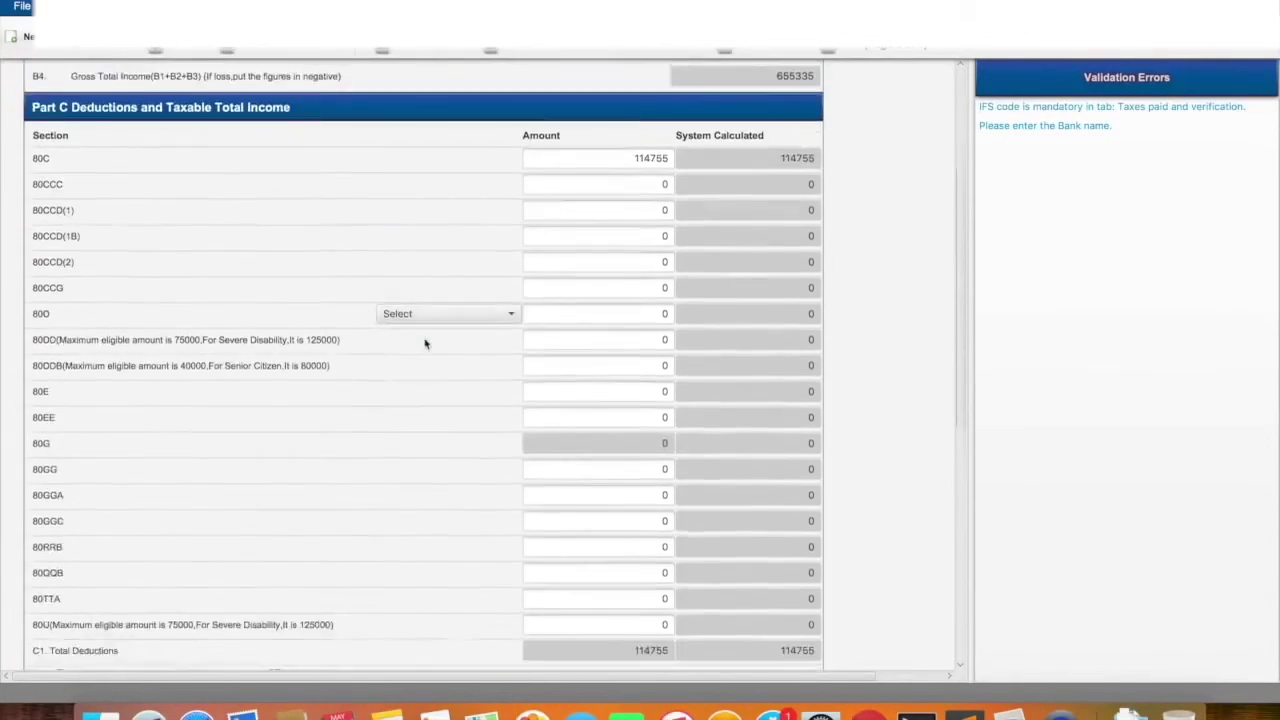
scroll(424, 343, "down", 10)
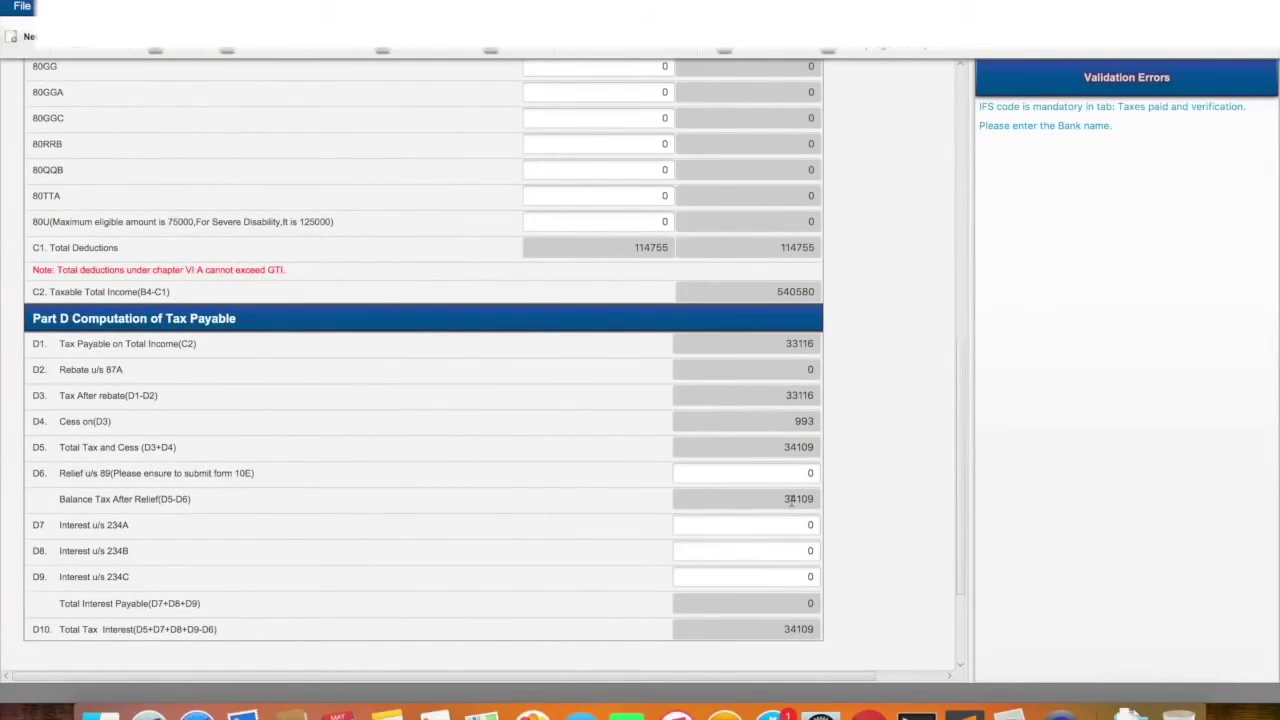
scroll(626, 423, "up", 10)
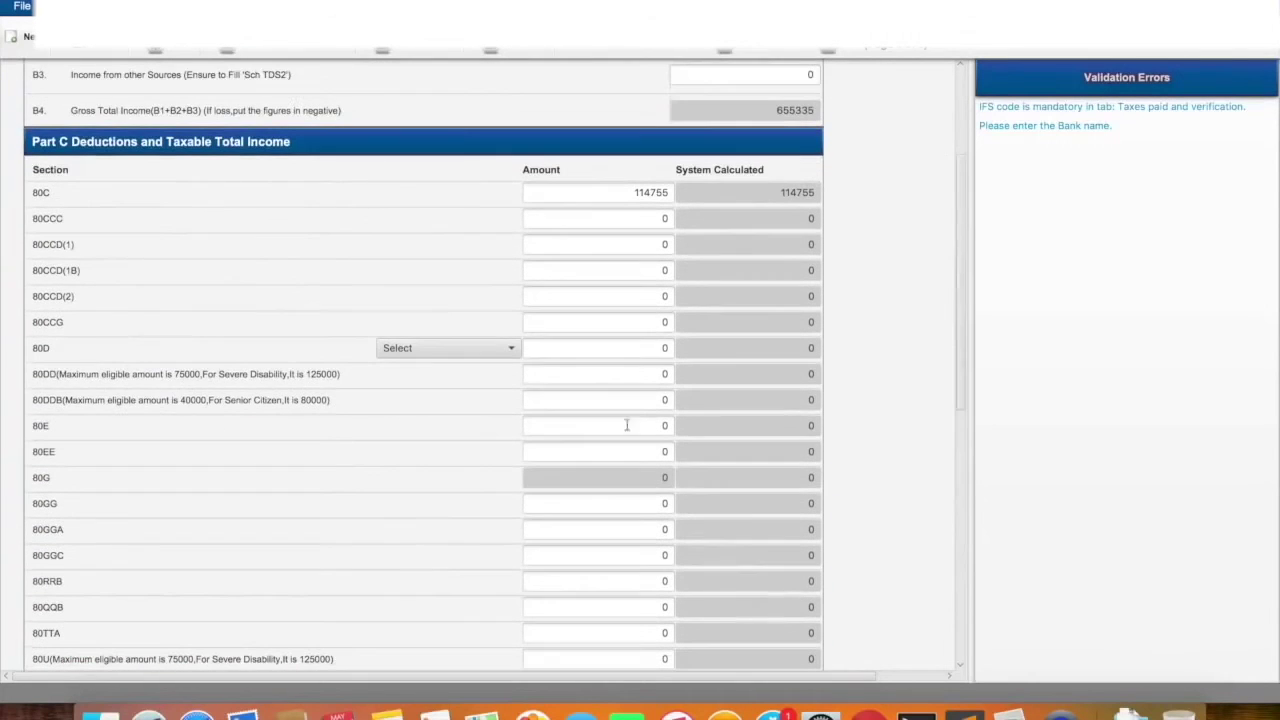
scroll(257, 133, "up", 3)
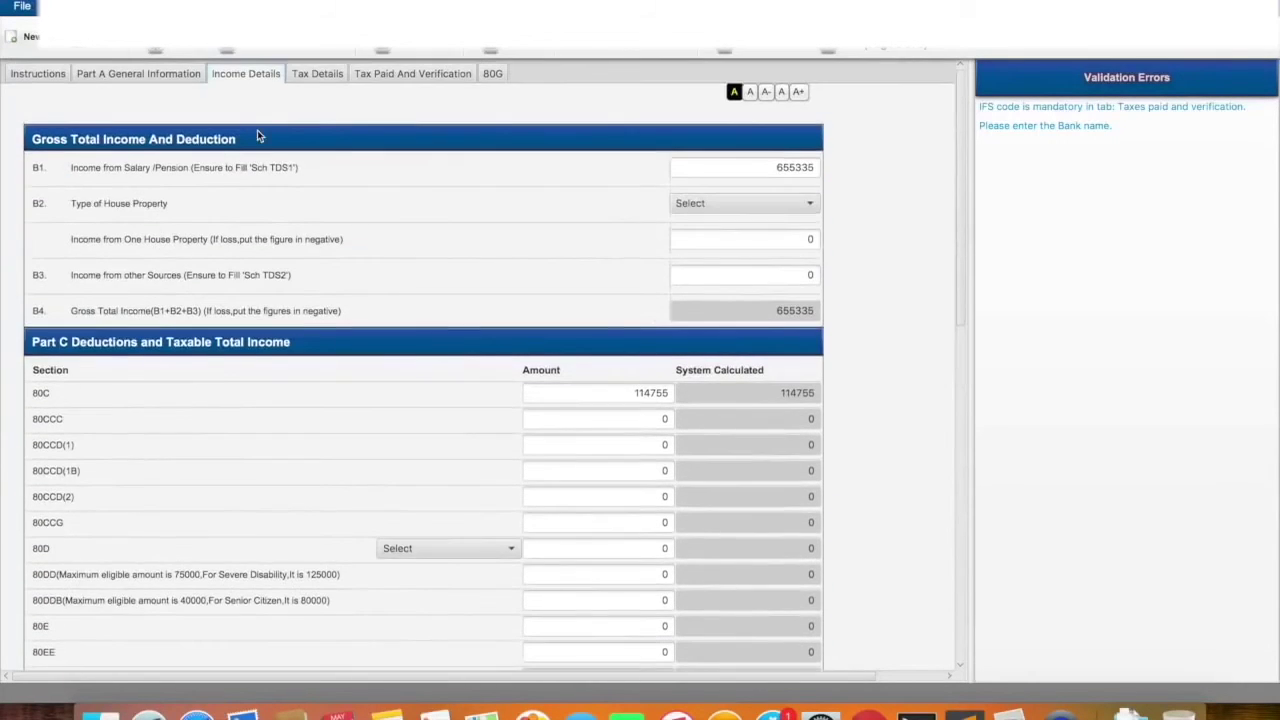
left_click(317, 76)
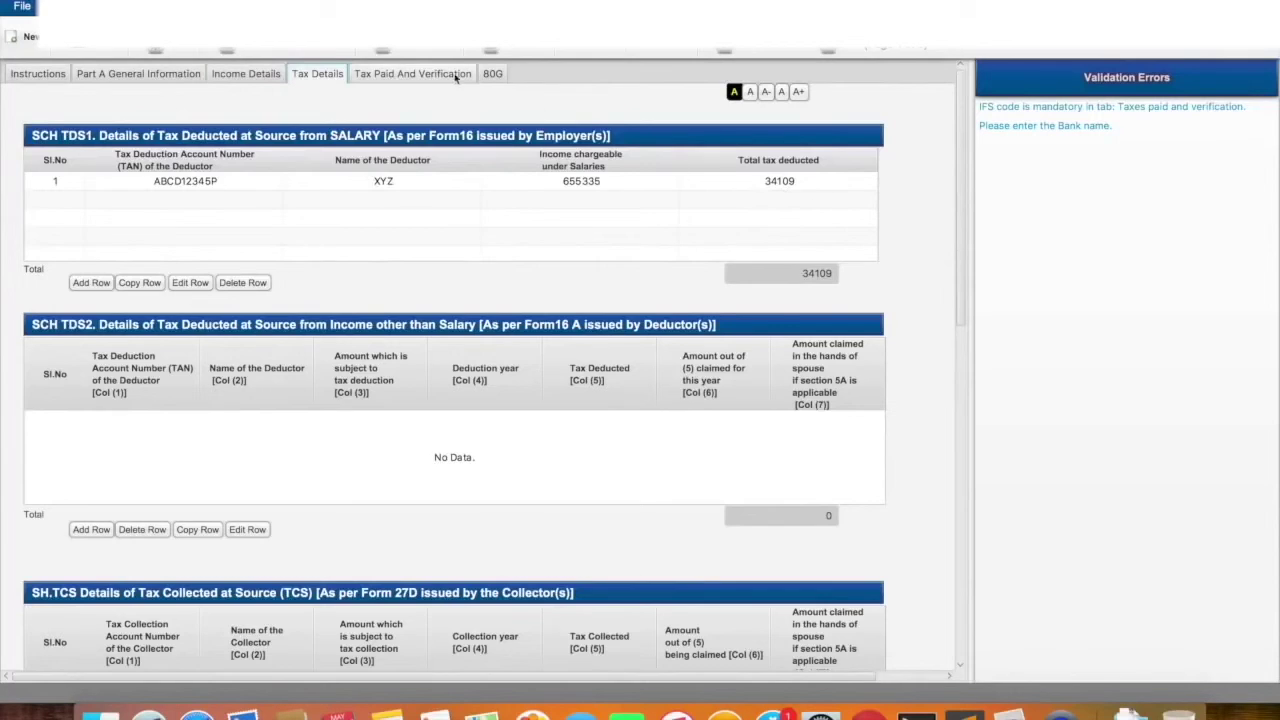
left_click(412, 73)
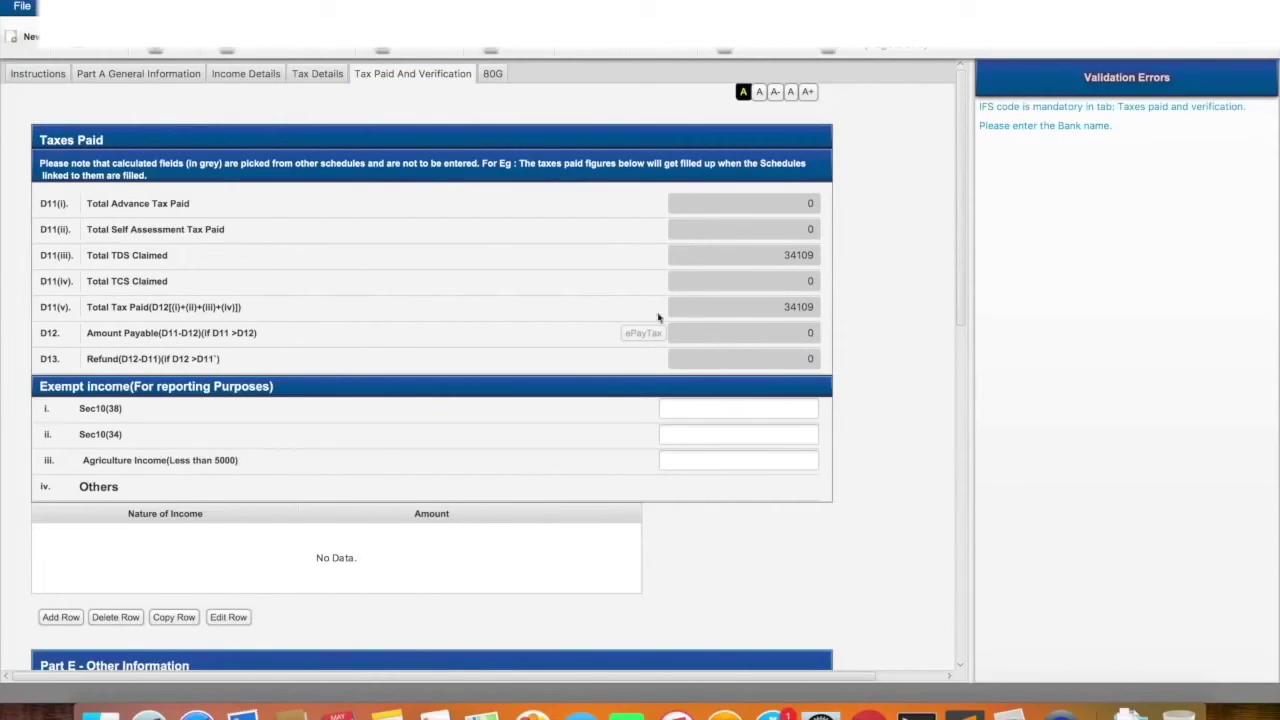
Enter 10000 in B3 Income from other Sources and check D12 Amount Payable shows 2260
left_click(164, 78)
left_click(250, 80)
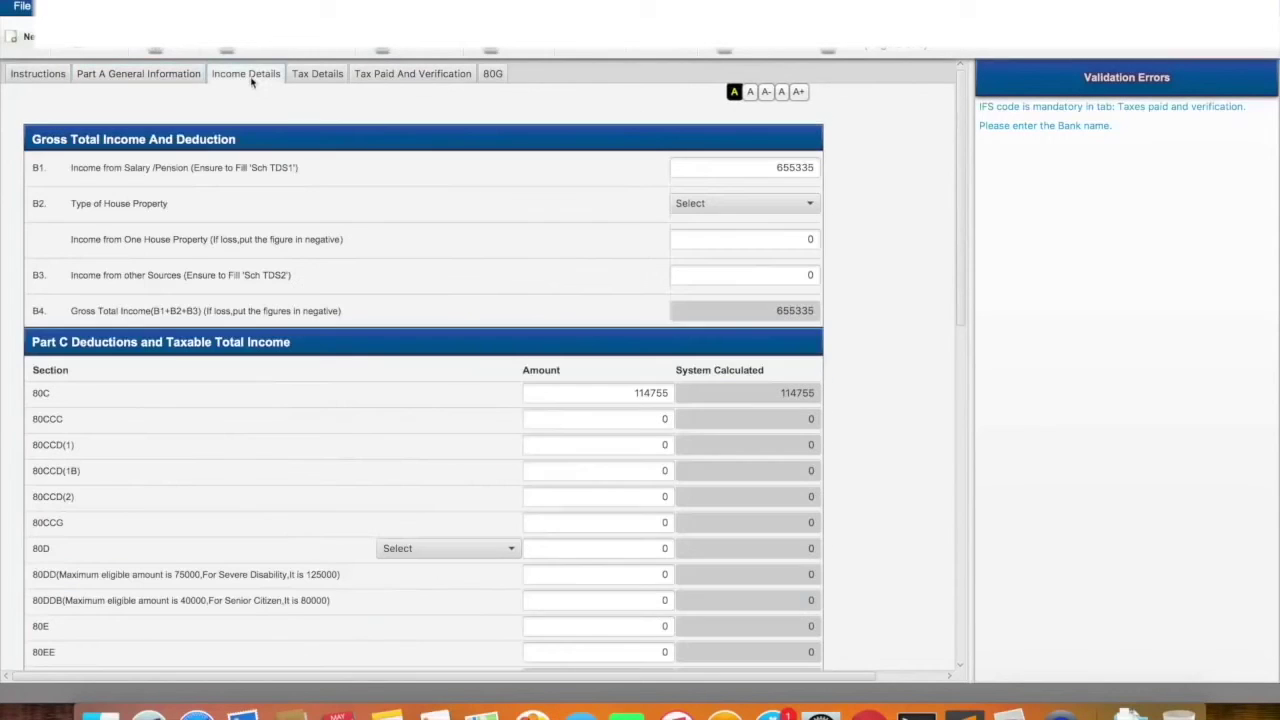
left_click(817, 274)
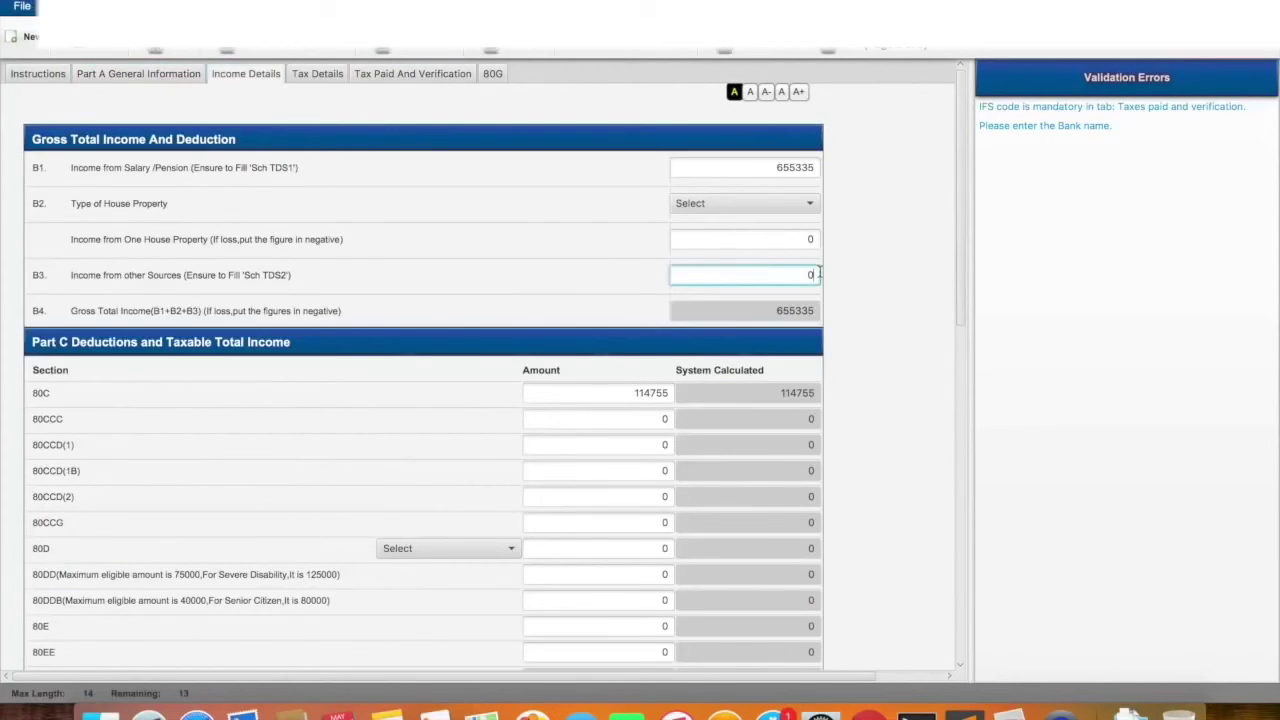
type("10000")
left_click(336, 73)
left_click(362, 76)
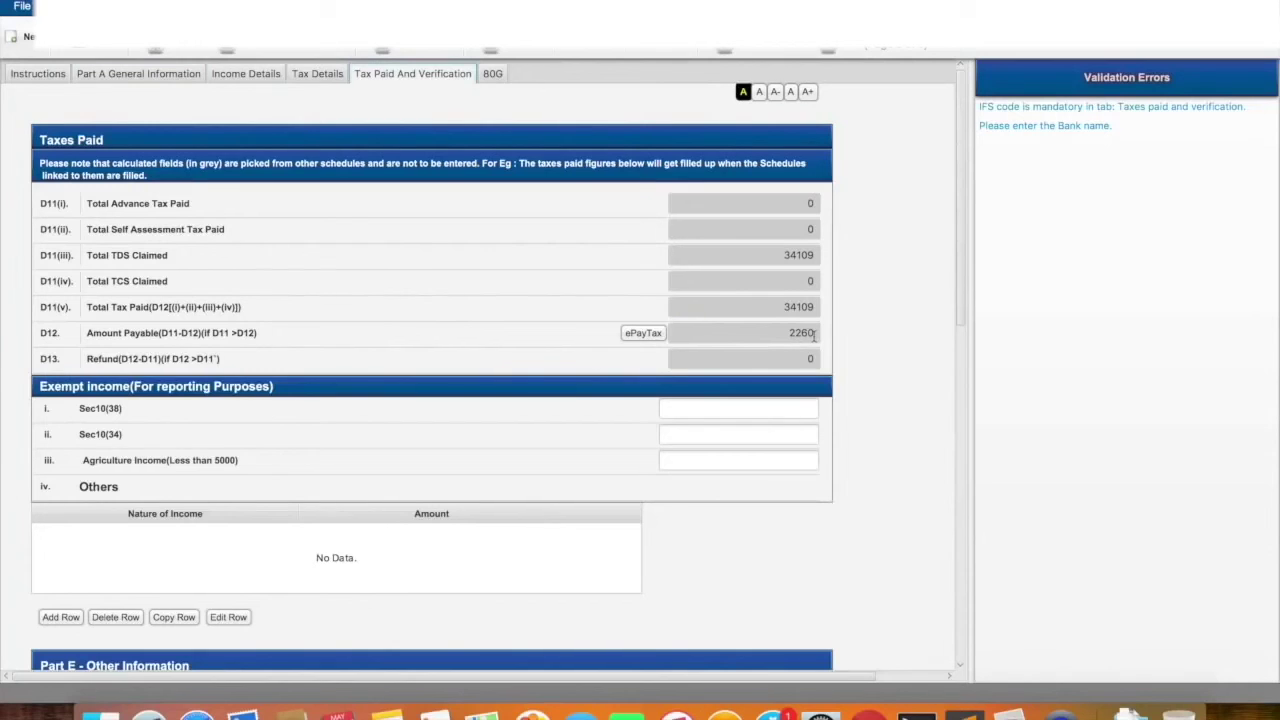
Bring up the NSDL ITNS 280 challan for the 2260 due via ePayTax, then return
left_click(640, 338)
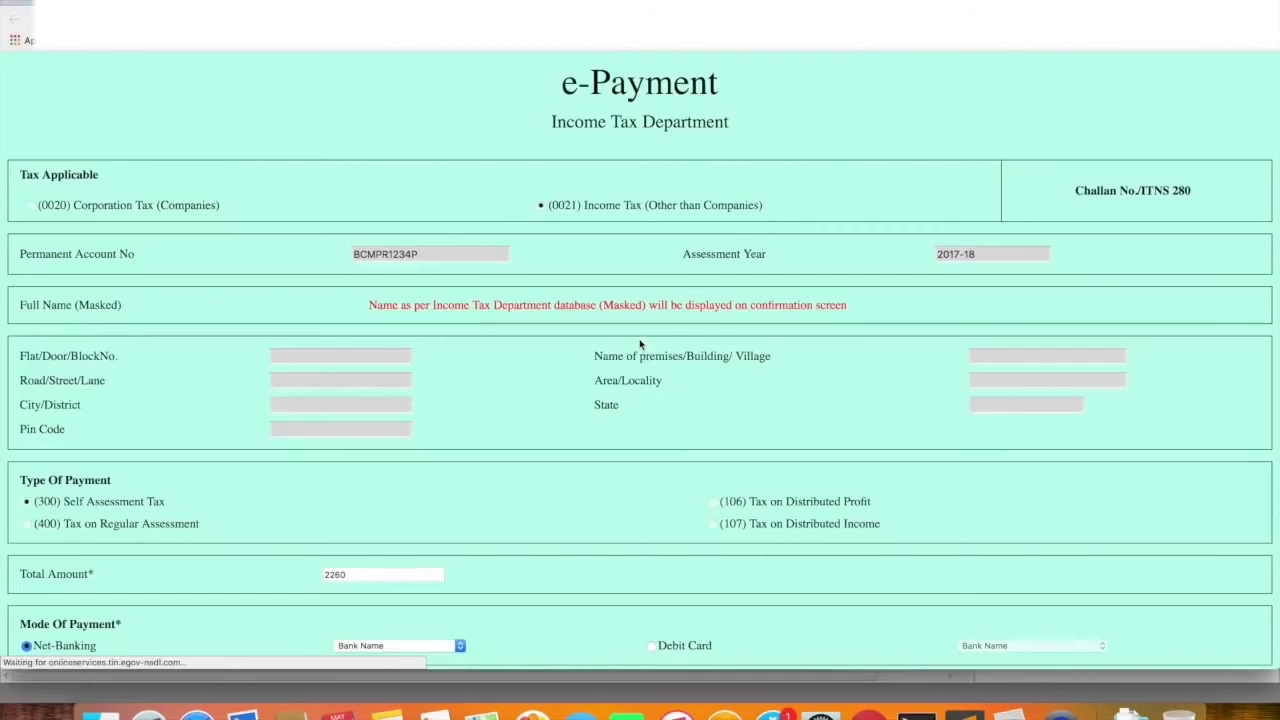
scroll(640, 344, "down", 5)
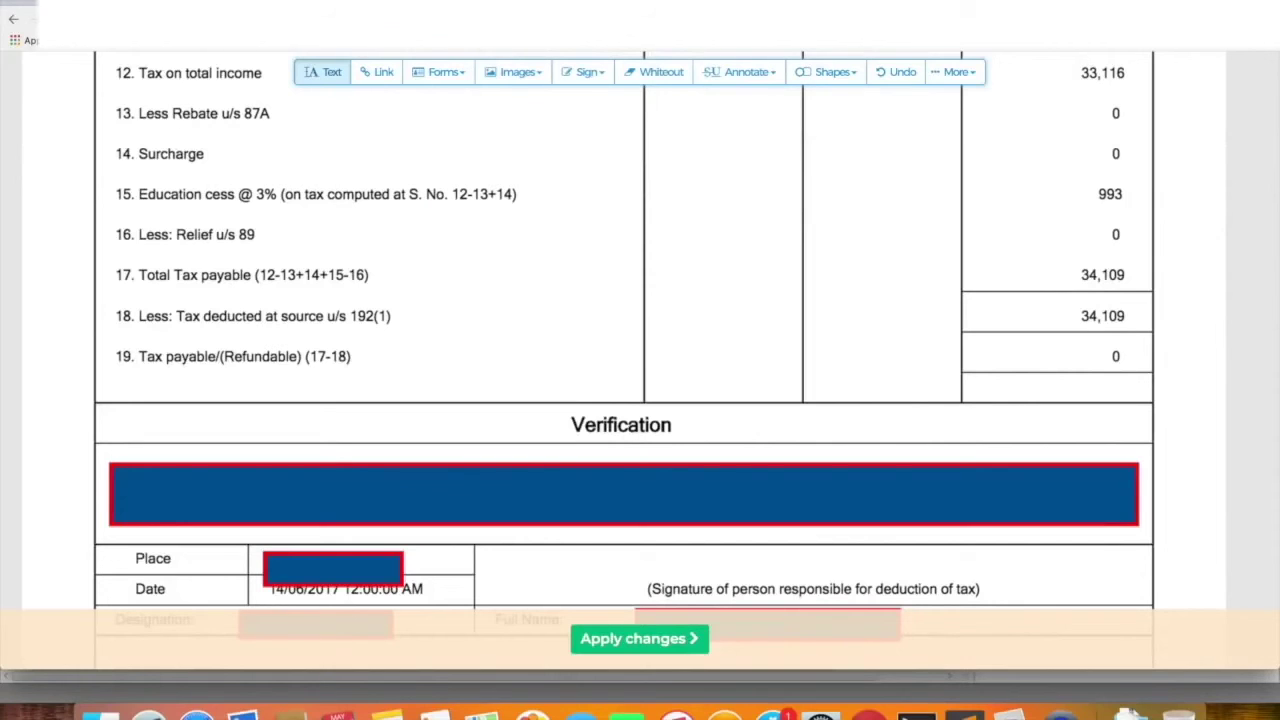
key("super+Tab")
key("super+Tab")
key("super+Tab")
key("super+Tab")
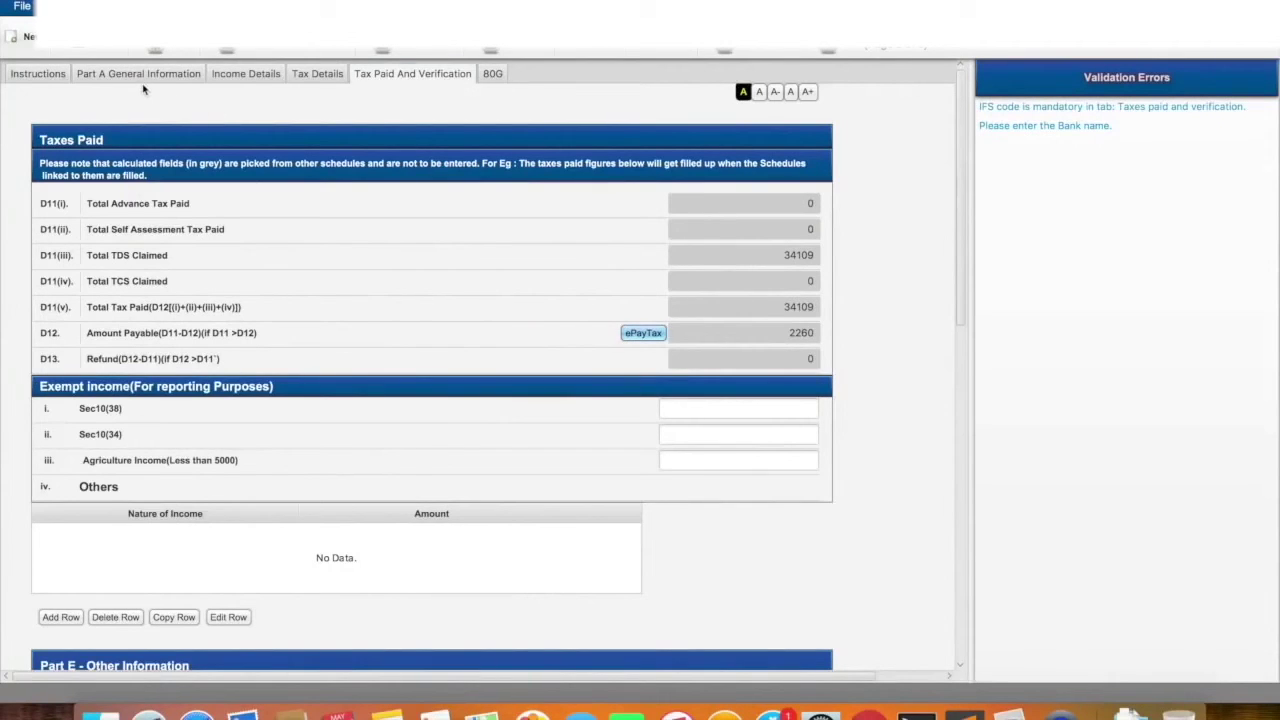
Clear the 10000 other-sources income and confirm Taxes Paid shows 0 payable
left_click(240, 76)
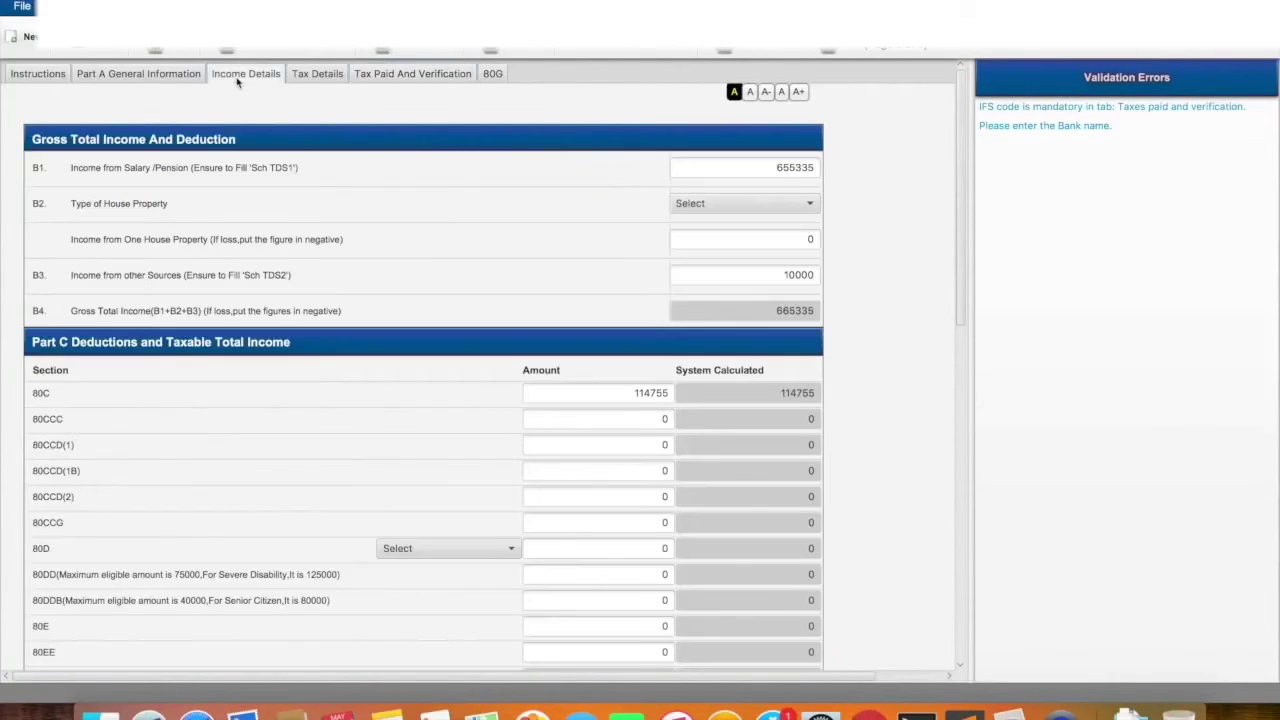
left_click(795, 274)
key("BackSpace")
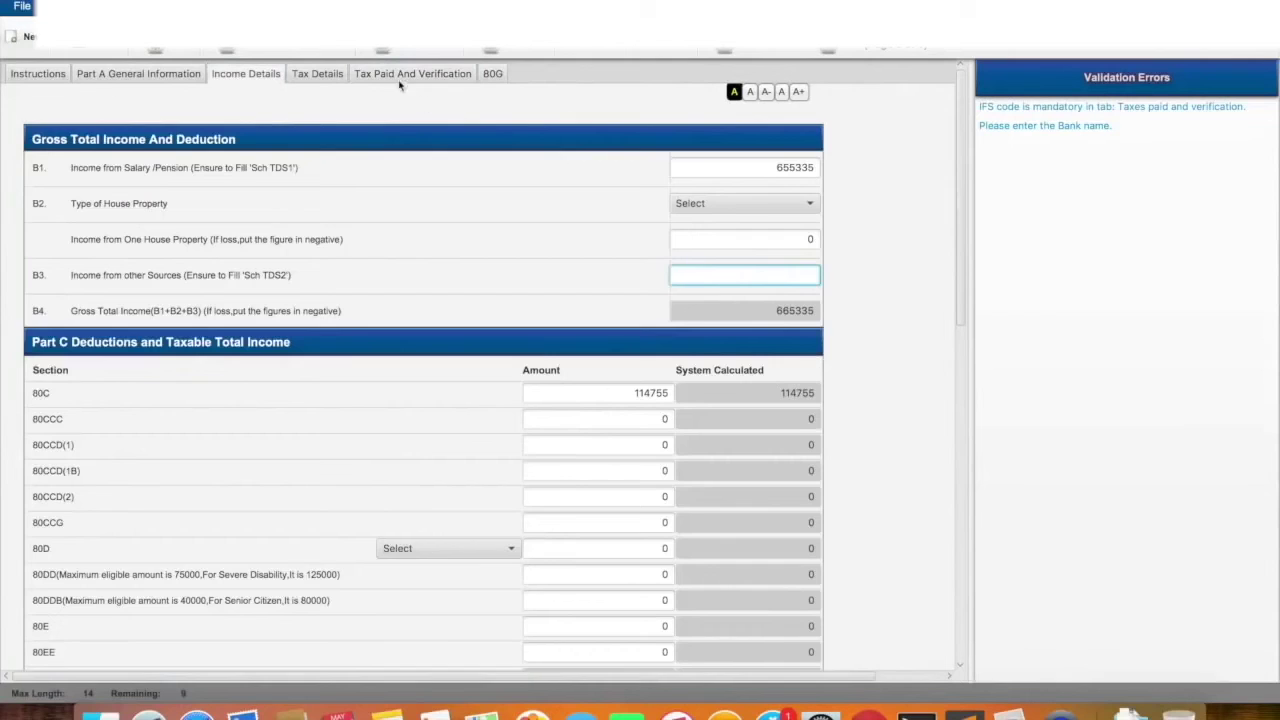
left_click(418, 76)
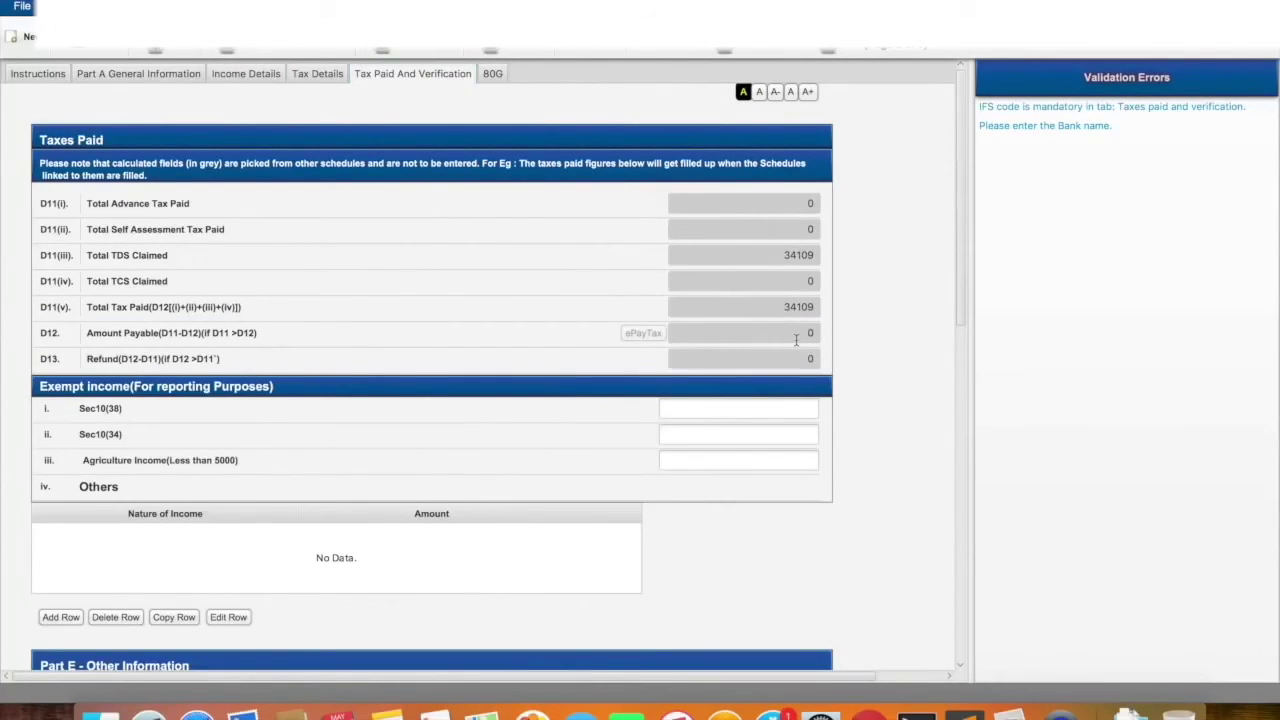
scroll(796, 340, "down", 1)
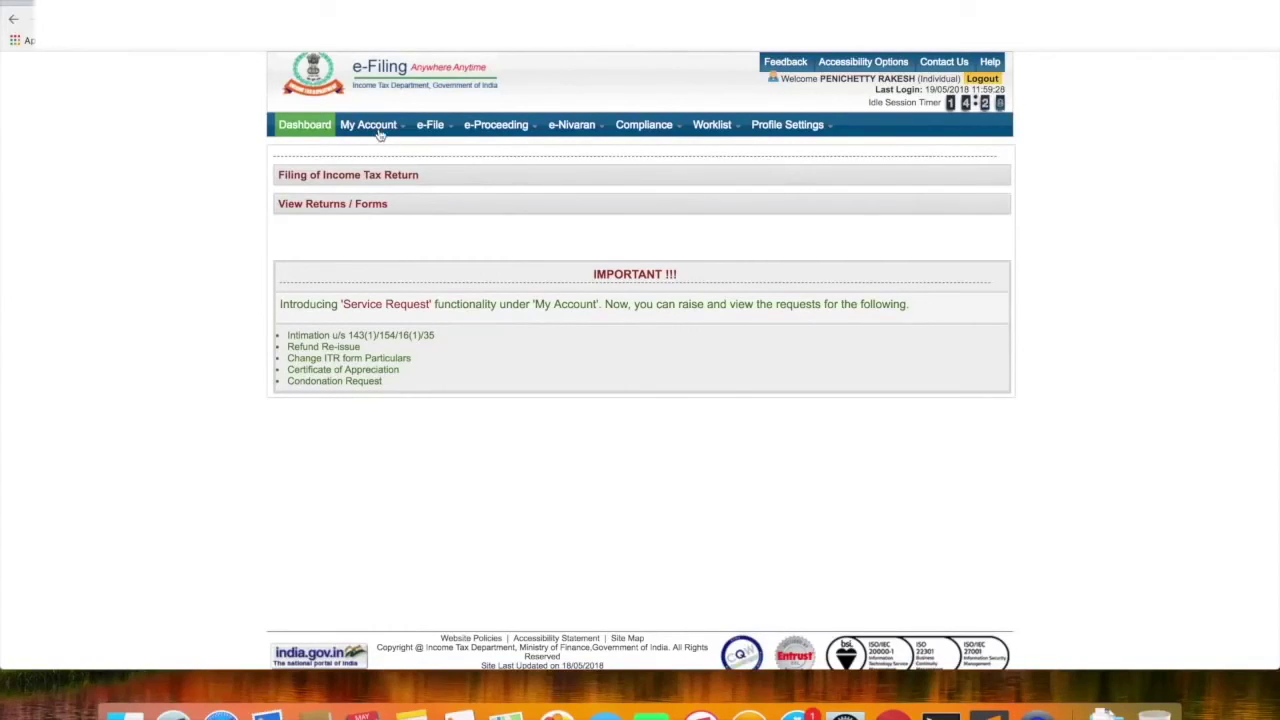
Open e-Verify Return from My Account to confirm no returns are pending e-verification
mouse_move(380, 134)
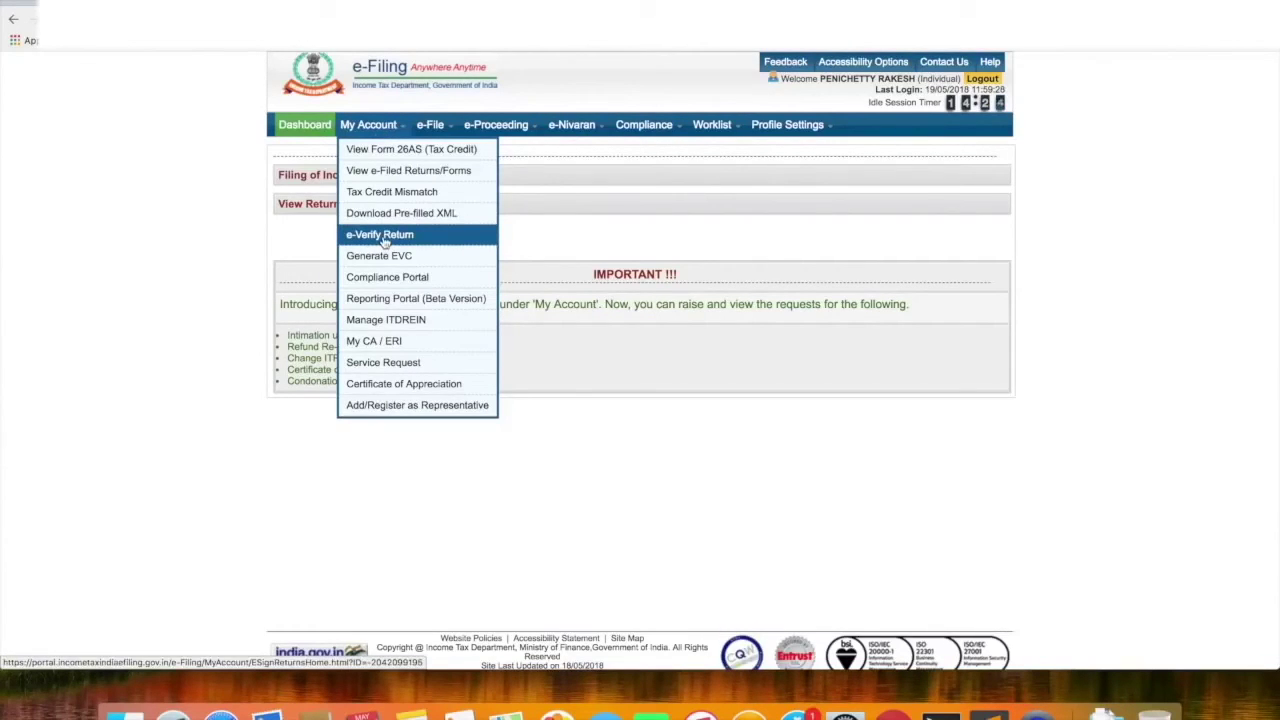
left_click(383, 238)
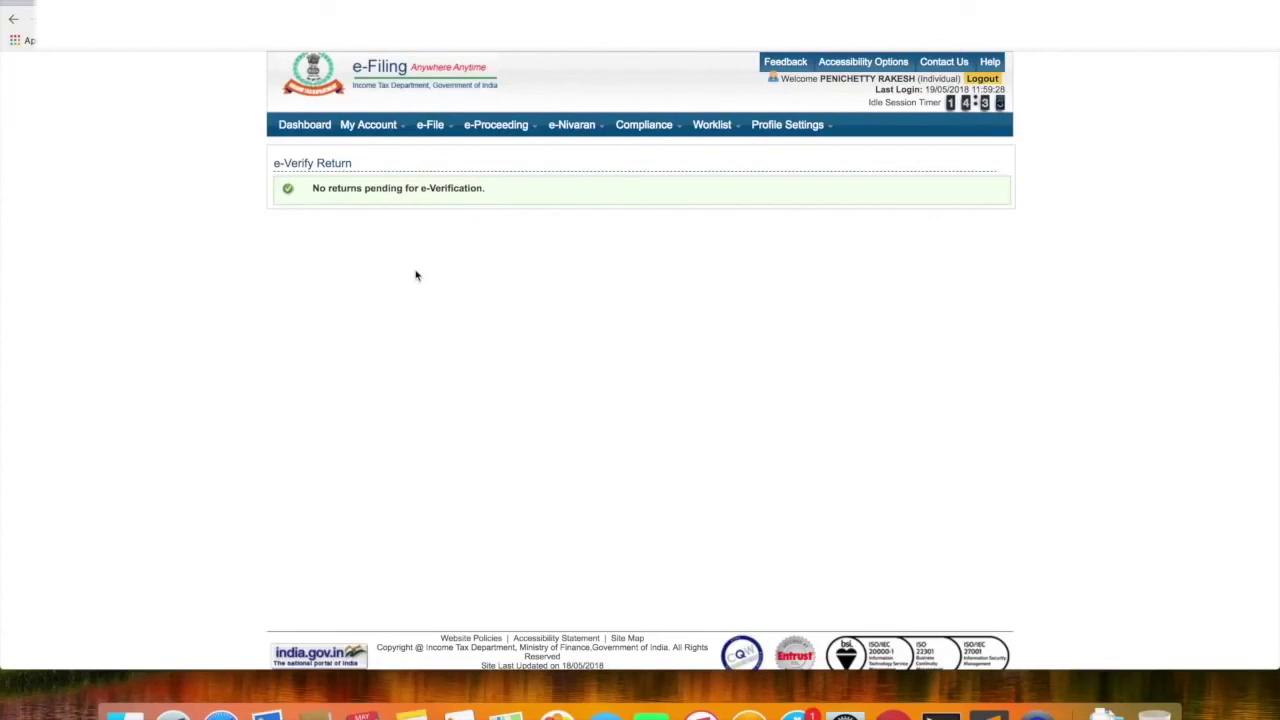
From the Dashboard, view e-filed forms filtered to Income Tax Returns and submit
left_click(296, 127)
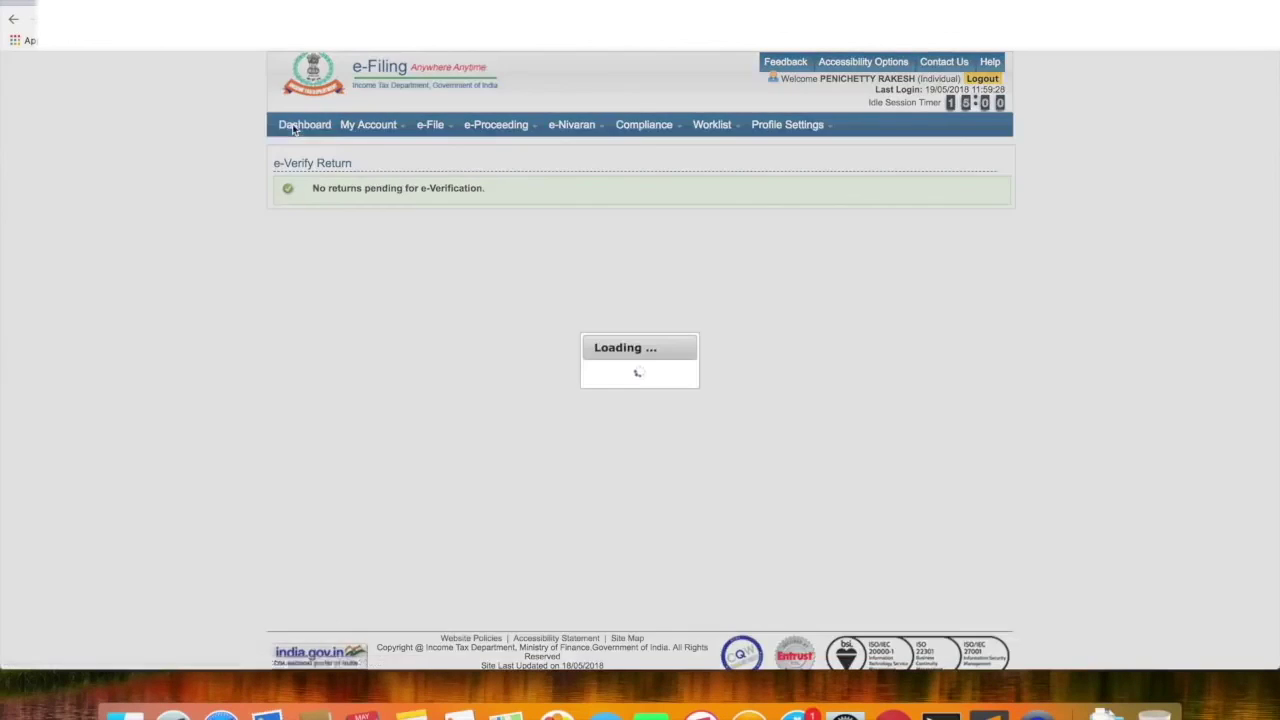
left_click(329, 215)
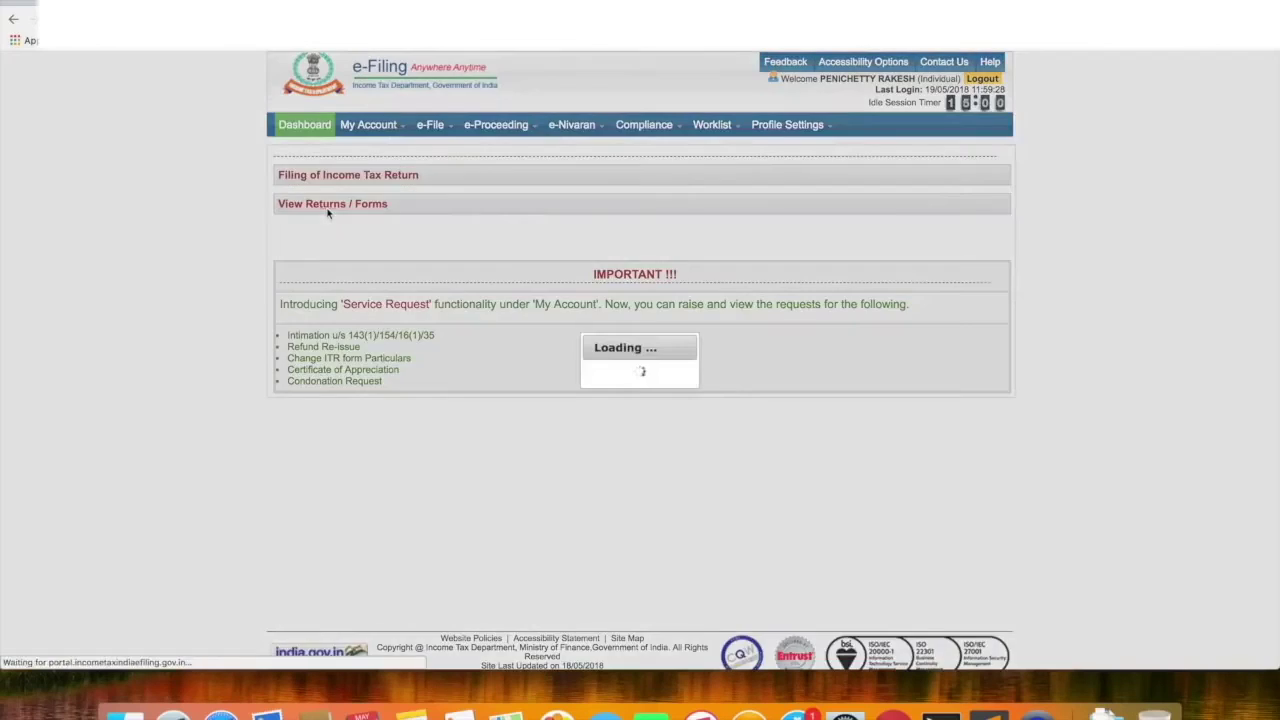
left_click(688, 215)
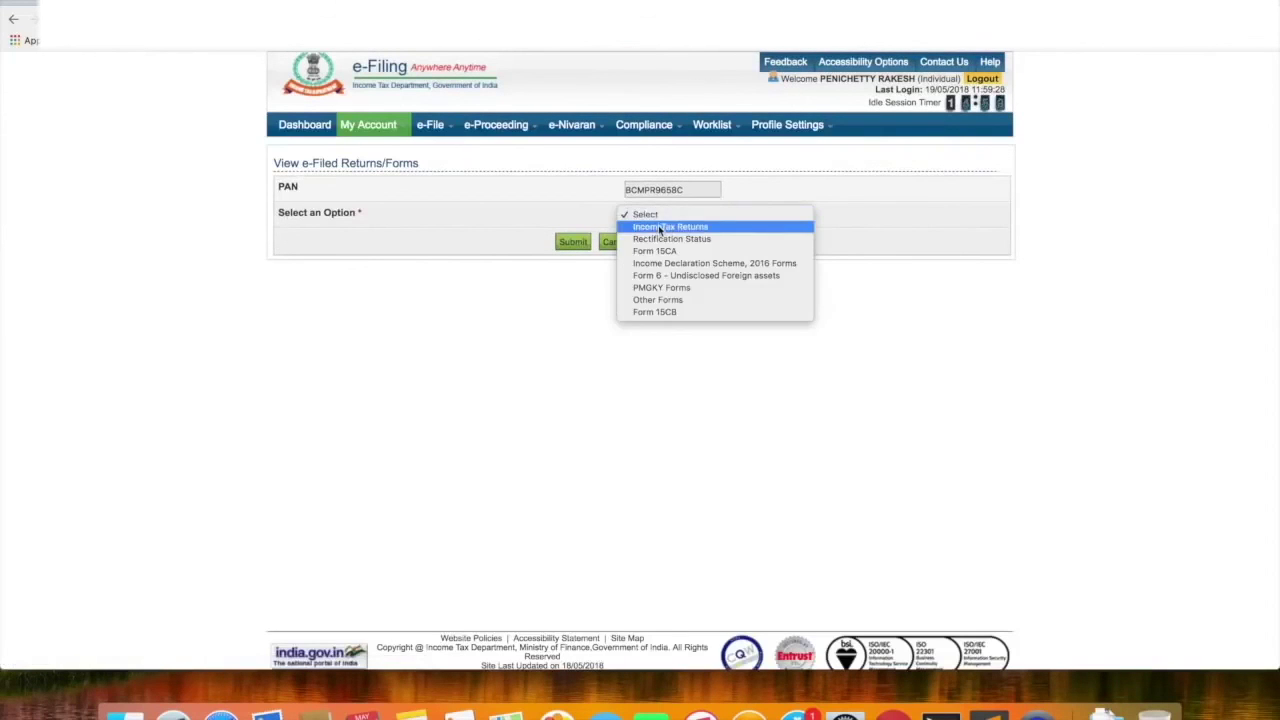
left_click(642, 231)
left_click(572, 245)
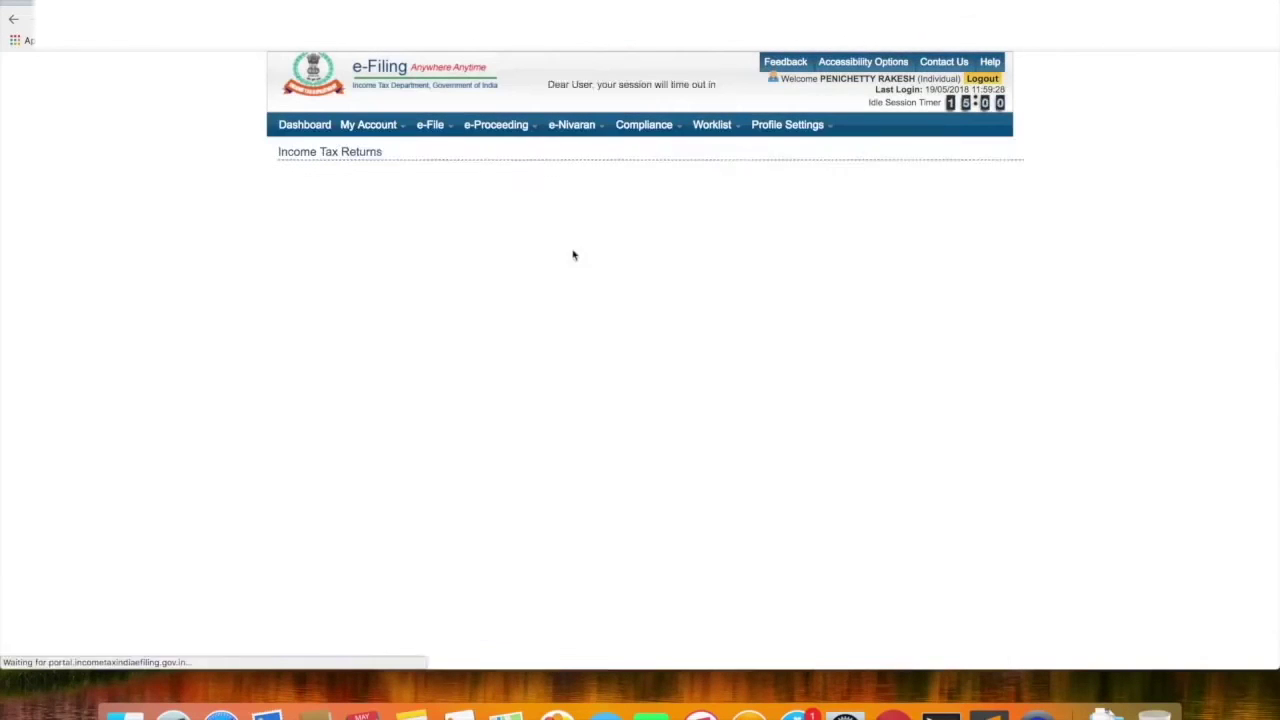